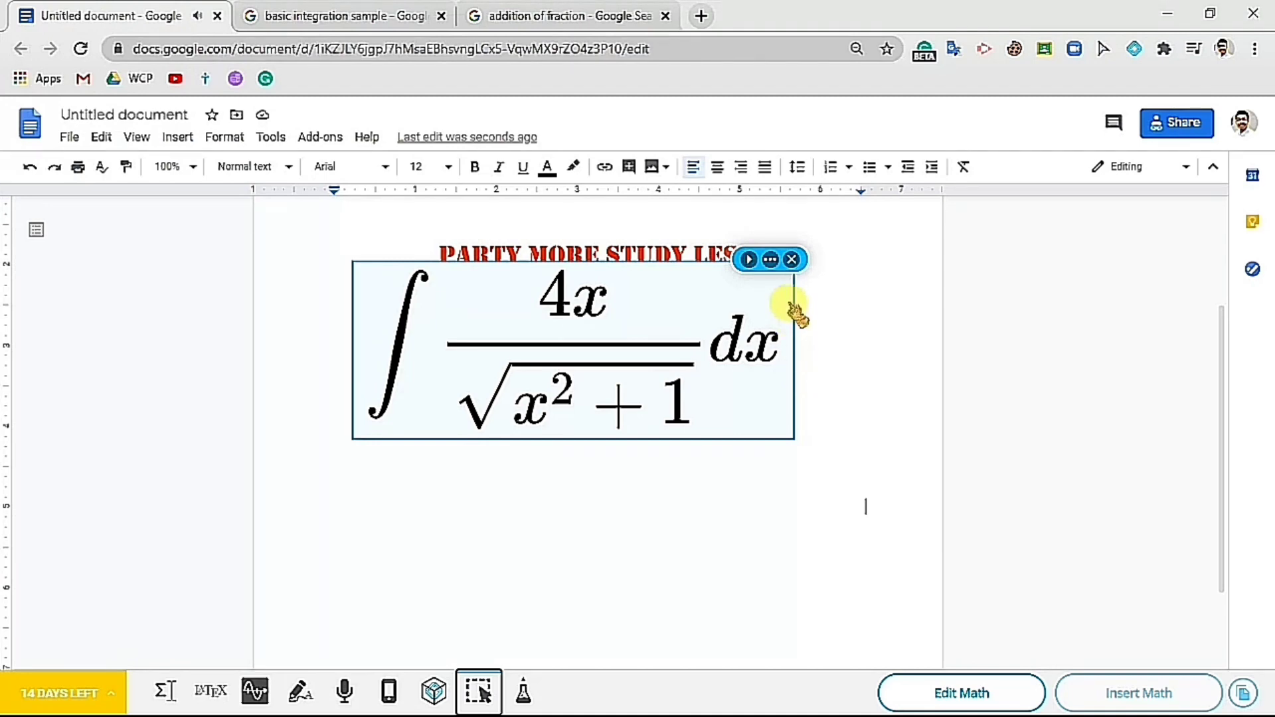
# - Insert the integral ∫4x/√(x²+1) dx into the document, then delete it again
pyautogui.click(791, 260)
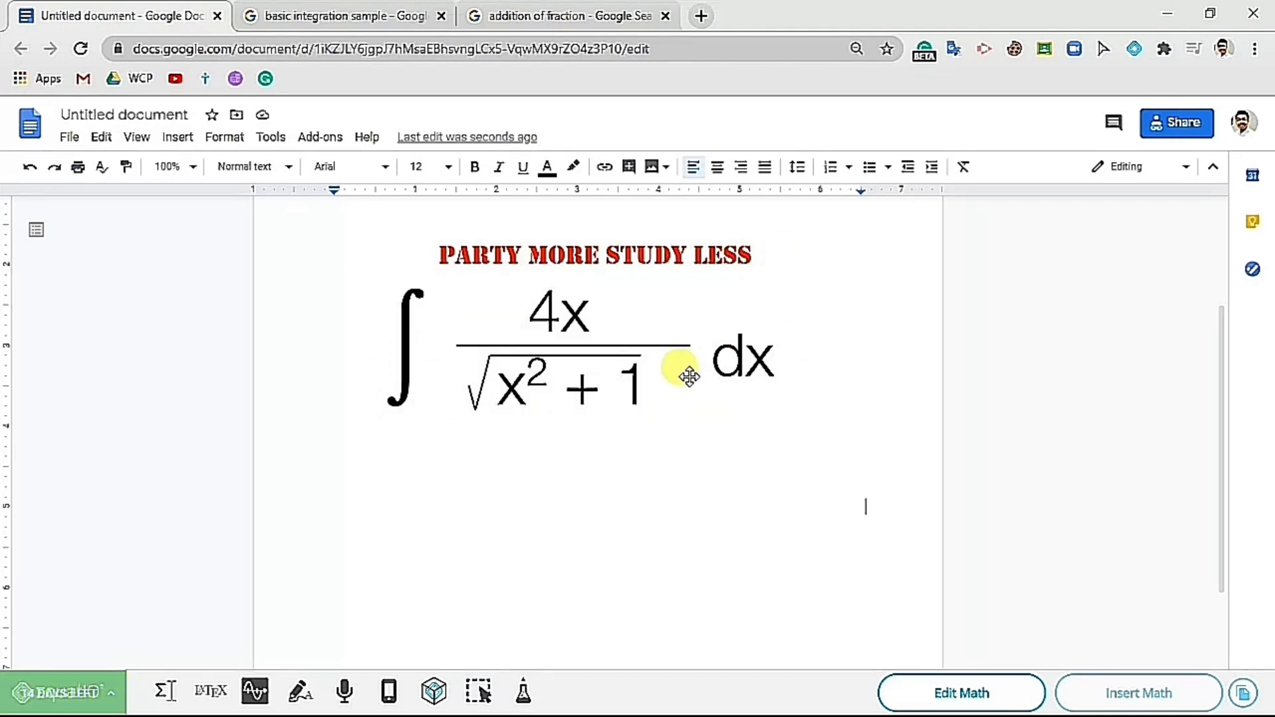
pyautogui.click(689, 376)
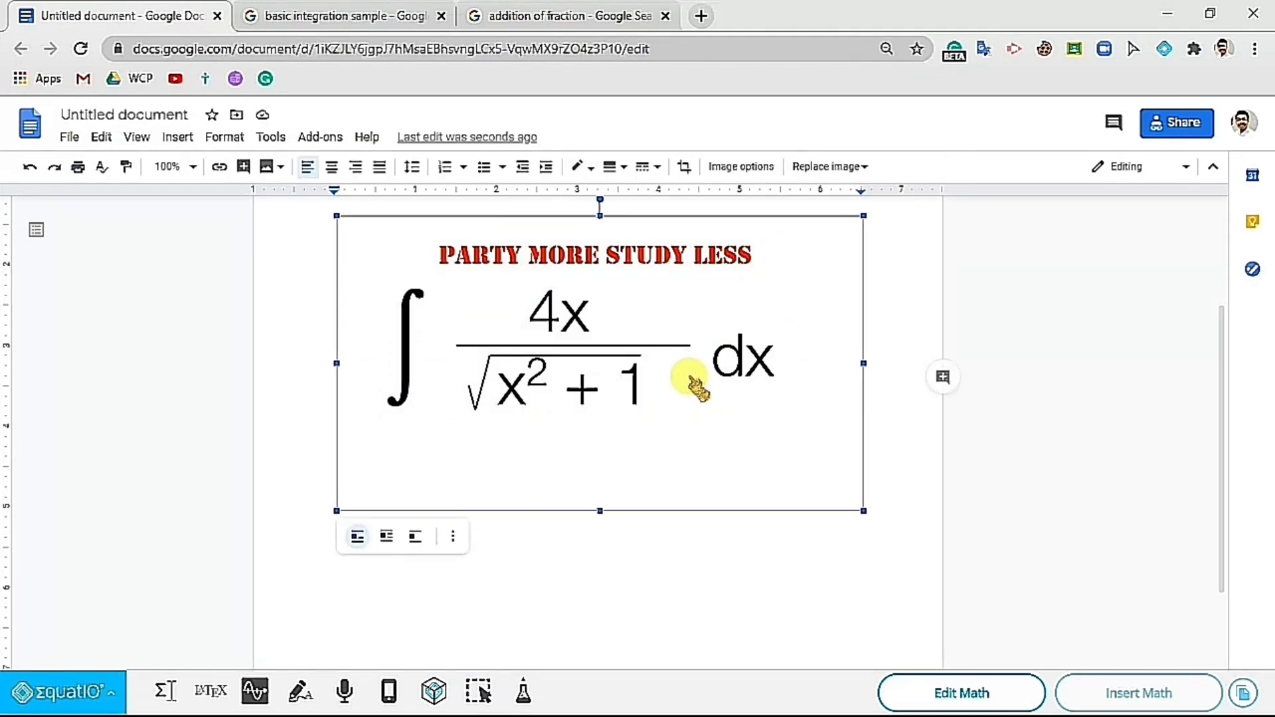
pyautogui.press('Delete')
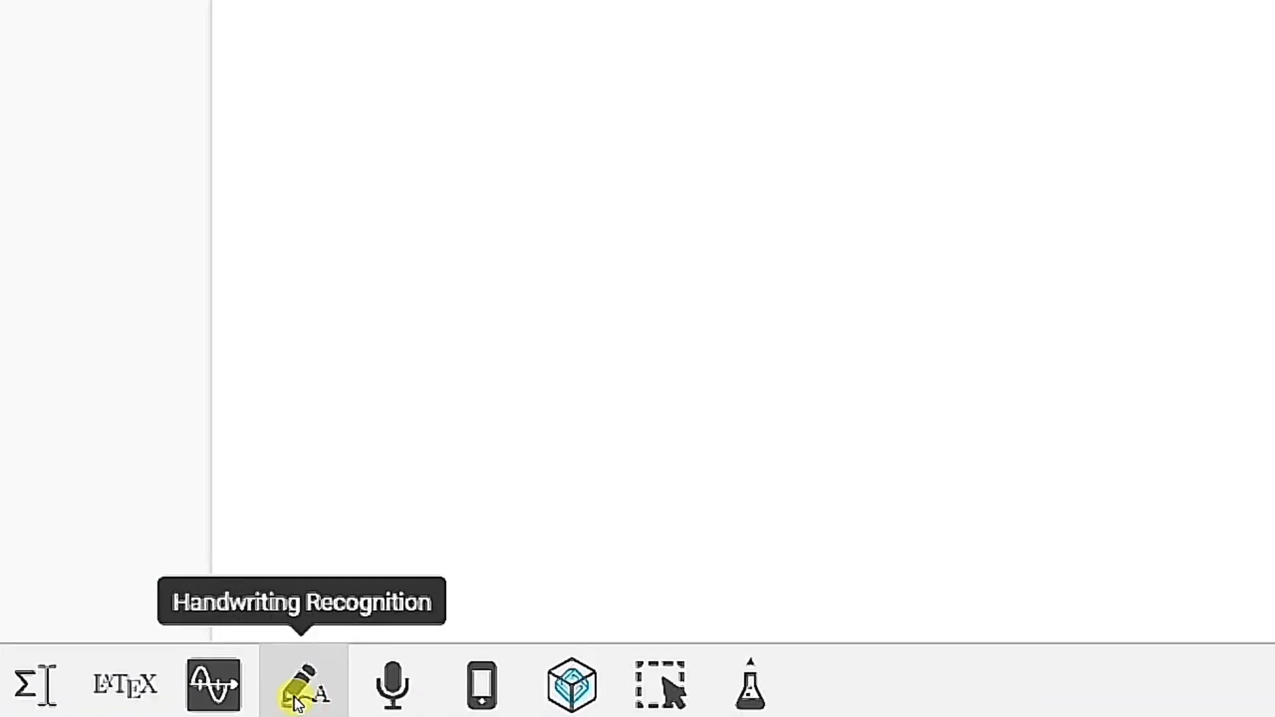
# - Open and enlarge EquatIO's handwriting panel, with the cursor on the empty line below problem 1's Solution:
pyautogui.click(299, 698)
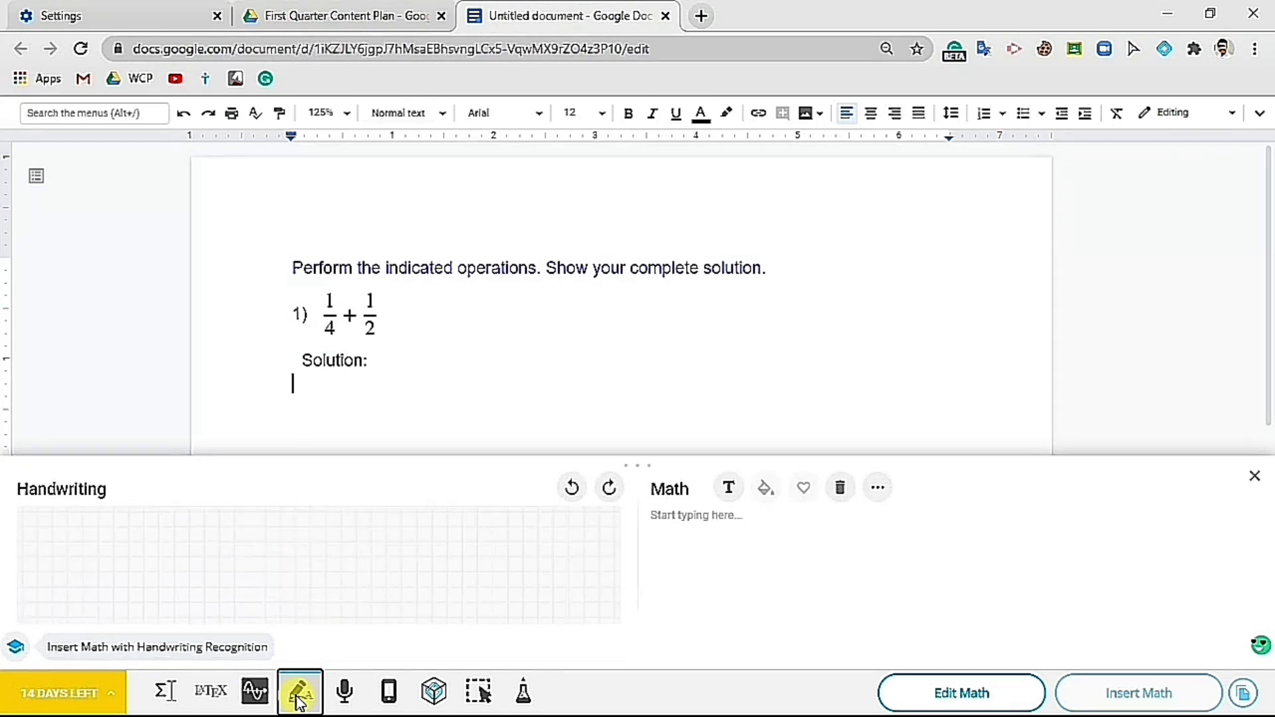
pyautogui.moveTo(643, 470)
pyautogui.mouseDown()
pyautogui.moveTo(657, 441)
pyautogui.moveTo(648, 451)
pyautogui.mouseUp()
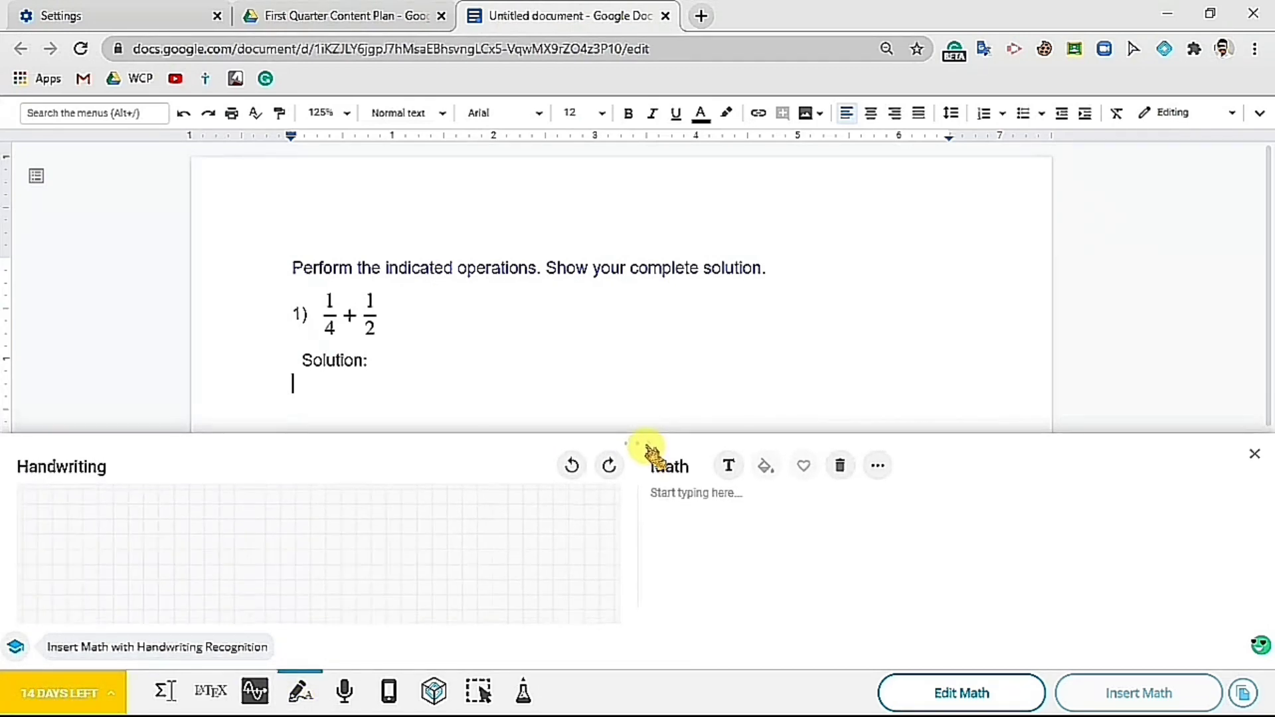
pyautogui.press('Up')
pyautogui.press('Up')
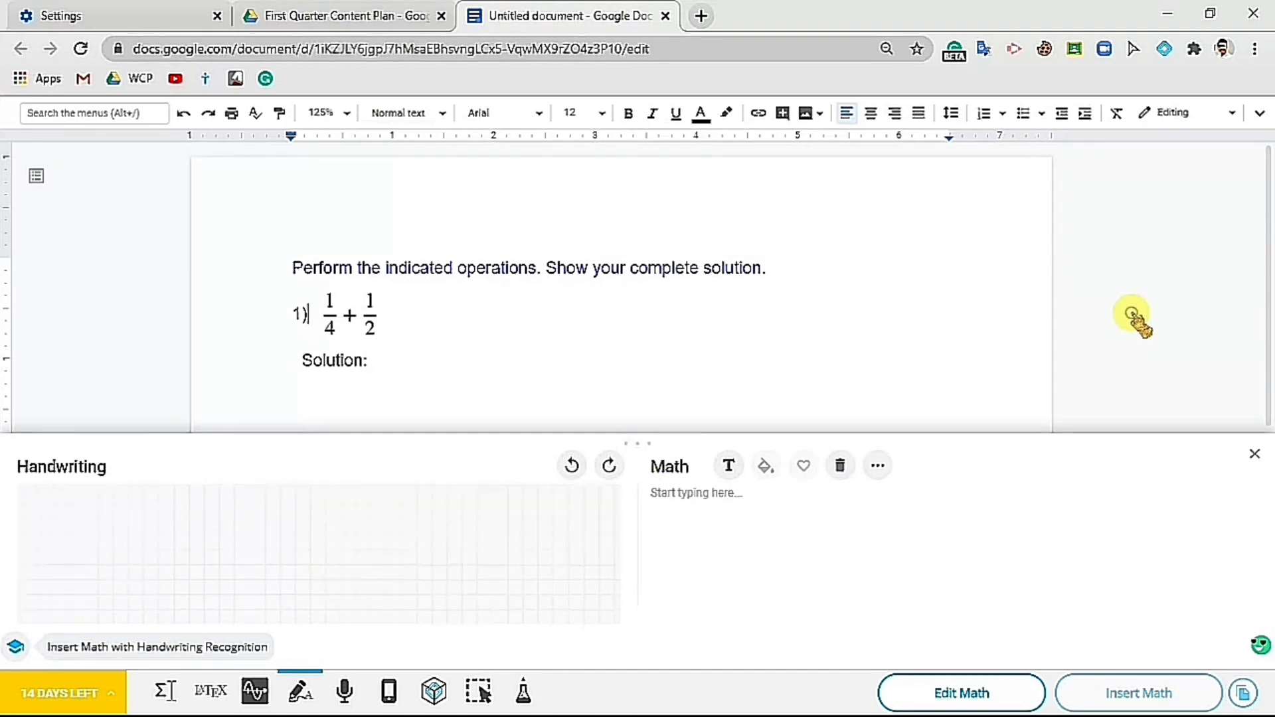
pyautogui.press('End')
pyautogui.press('Down')
pyautogui.press('Home')
pyautogui.press('Down')
pyautogui.press('Down')
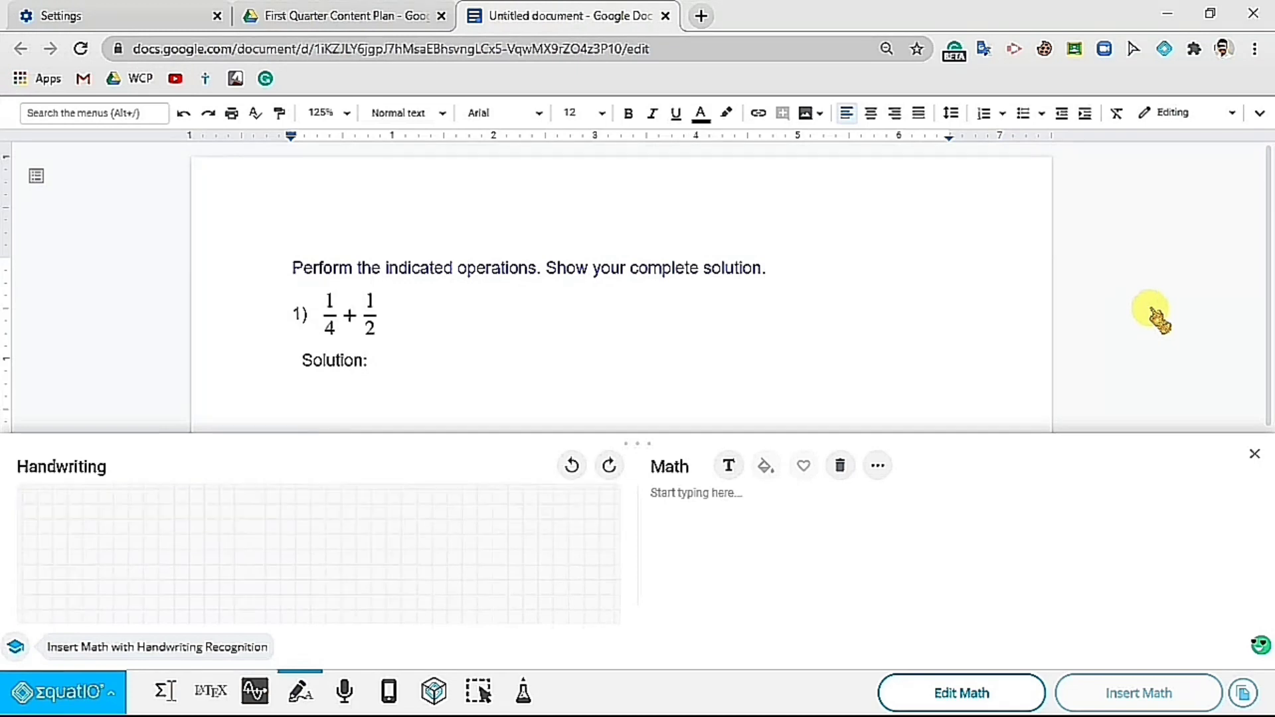
pyautogui.moveTo(1265, 276); pyautogui.dragTo(1267, 325)
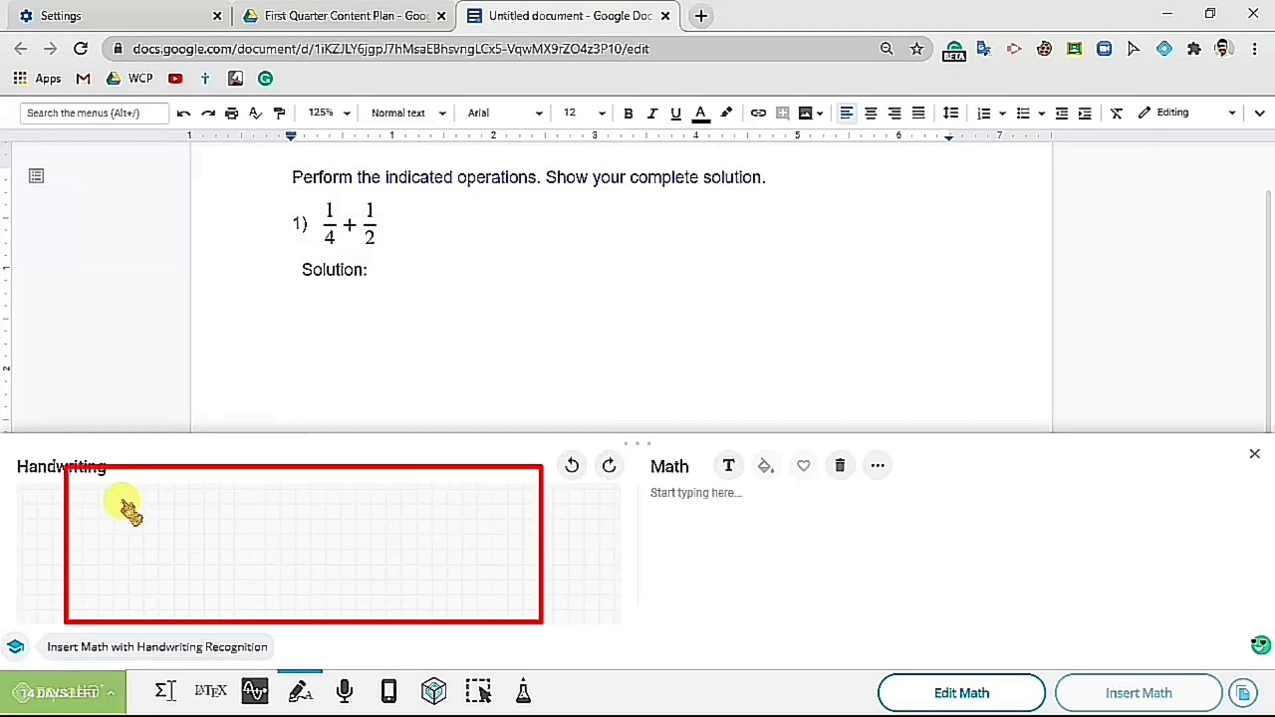
# - Handwrite 1/4 + 1/2 = 1/4 + 2/4 on the EquatIO canvas
pyautogui.moveTo(123, 501)
pyautogui.mouseDown()
pyautogui.moveTo(127, 529)
pyautogui.moveTo(147, 531)
pyautogui.moveTo(141, 563)
pyautogui.moveTo(174, 528)
pyautogui.mouseUp()
pyautogui.moveTo(161, 522)
pyautogui.mouseDown()
pyautogui.moveTo(161, 538)
pyautogui.moveTo(209, 531)
pyautogui.moveTo(220, 553)
pyautogui.moveTo(251, 523)
pyautogui.mouseUp()
pyautogui.moveTo(233, 533)
pyautogui.mouseDown()
pyautogui.moveTo(295, 530)
pyautogui.moveTo(297, 559)
pyautogui.mouseUp()
pyautogui.moveTo(291, 539)
pyautogui.mouseDown()
pyautogui.moveTo(288, 561)
pyautogui.moveTo(320, 529)
pyautogui.moveTo(357, 522)
pyautogui.moveTo(342, 555)
pyautogui.moveTo(358, 562)
pyautogui.moveTo(430, 509)
pyautogui.moveTo(422, 531)
pyautogui.moveTo(446, 530)
pyautogui.moveTo(449, 555)
pyautogui.moveTo(435, 568)
pyautogui.mouseUp()
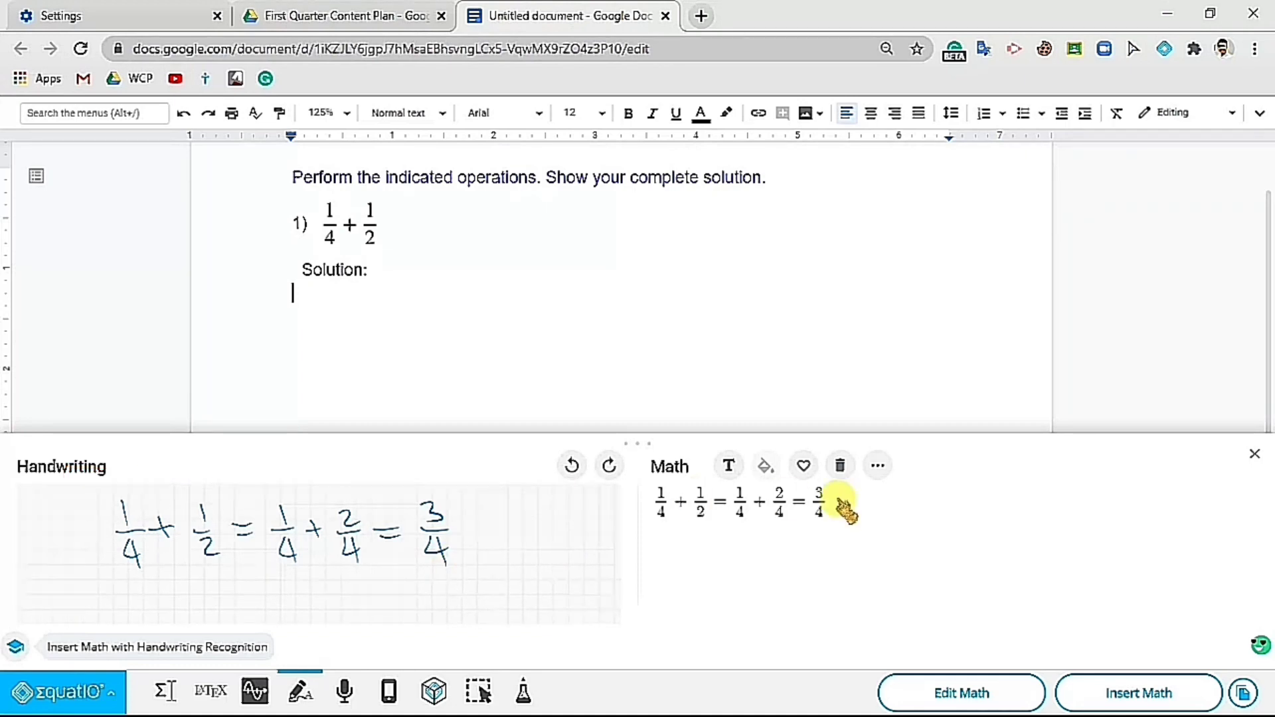
# - Check the recognised 1/4 + 1/2 = 1/4 + 2/4 = 3/4, insert it under Solution:, and close the panel
pyautogui.click(903, 506)
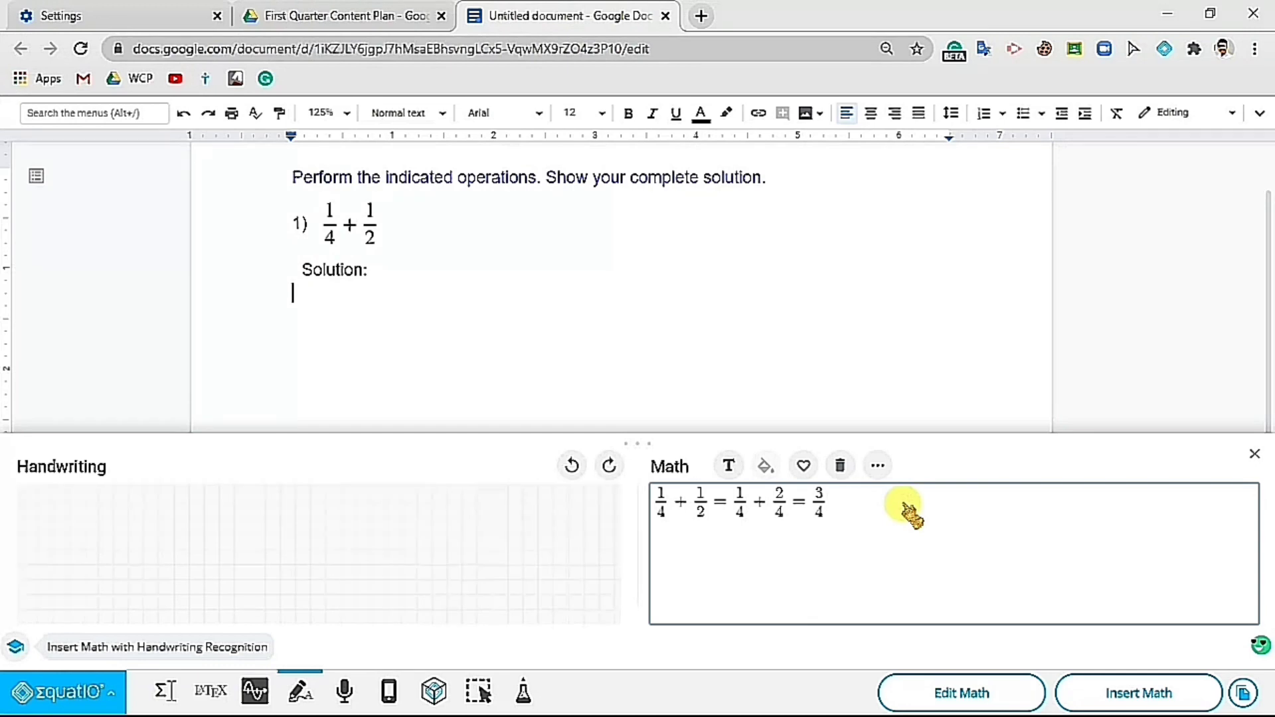
pyautogui.click(1125, 697)
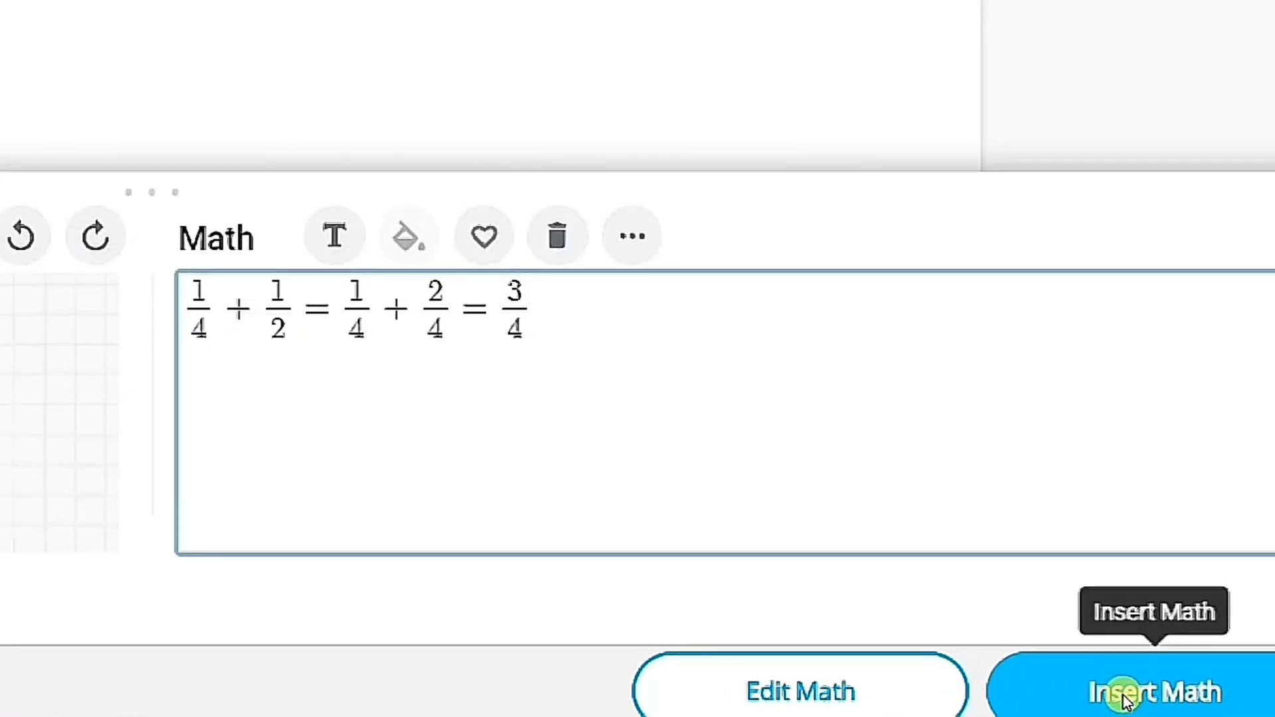
pyautogui.click(1167, 697)
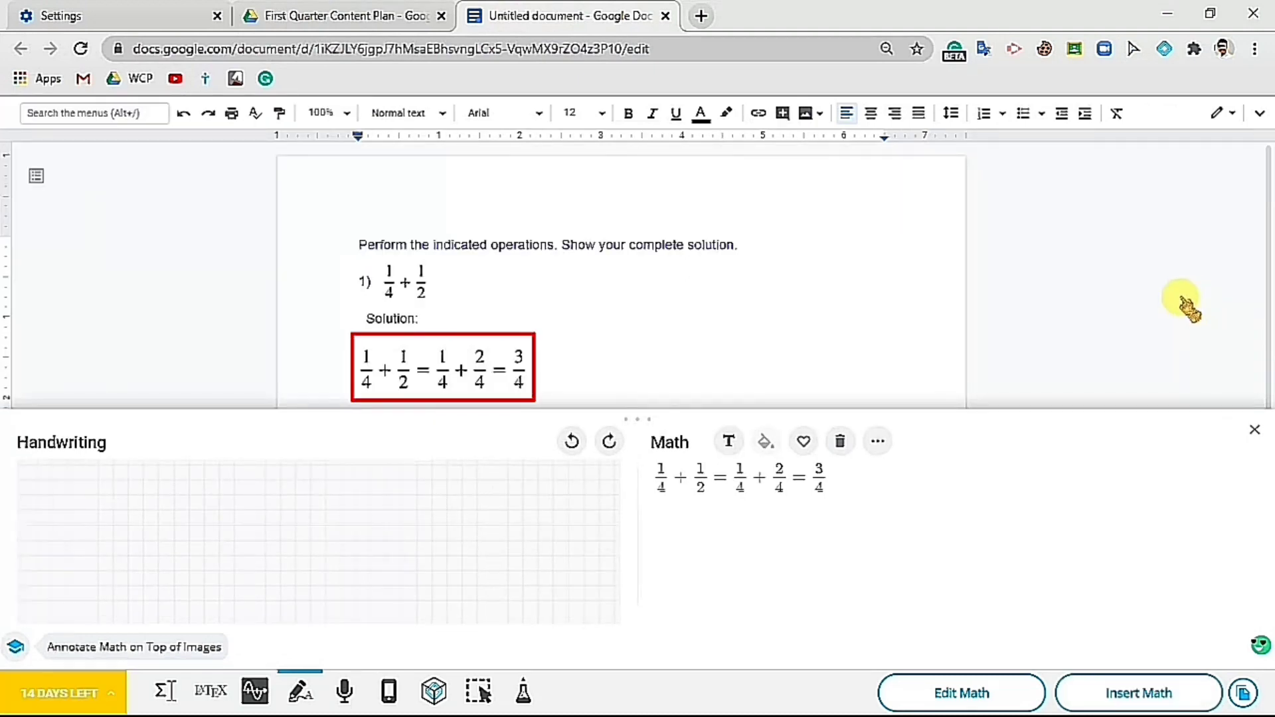
pyautogui.click(1253, 431)
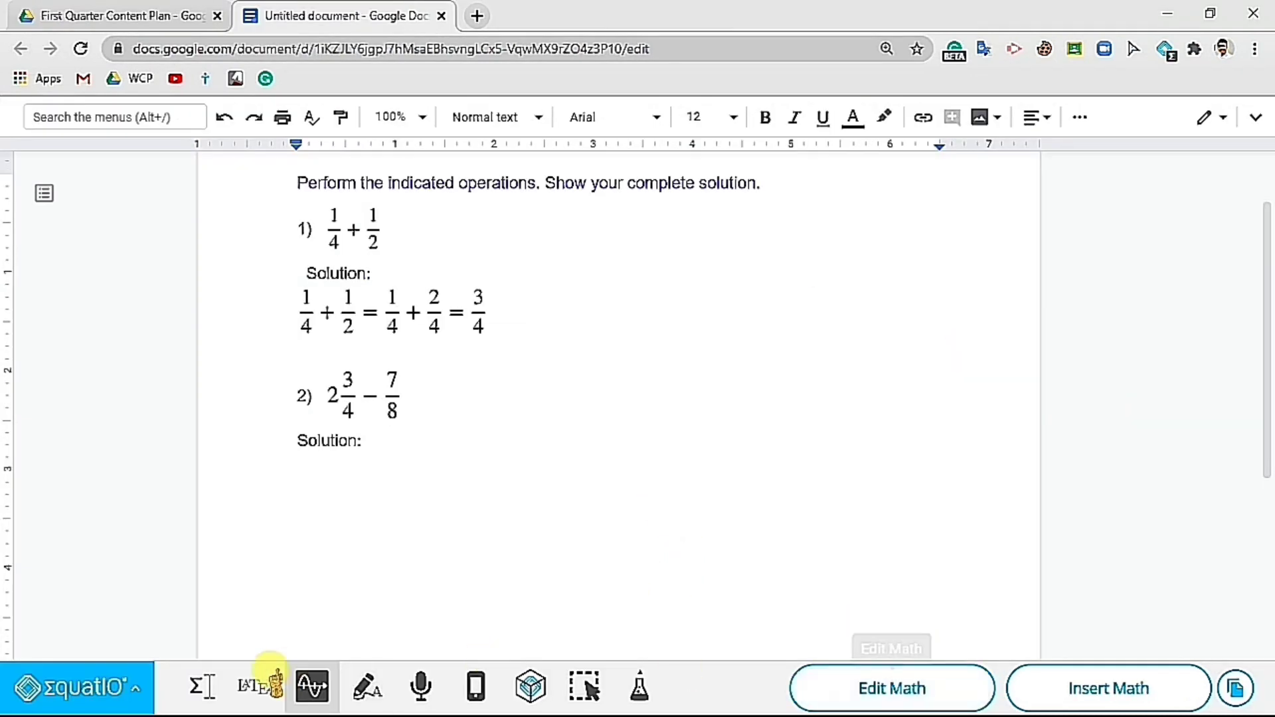
# - Dictate 2 3/4 = 11/4 with EquatIO speech input, insert it, and start a new line
pyautogui.click(422, 688)
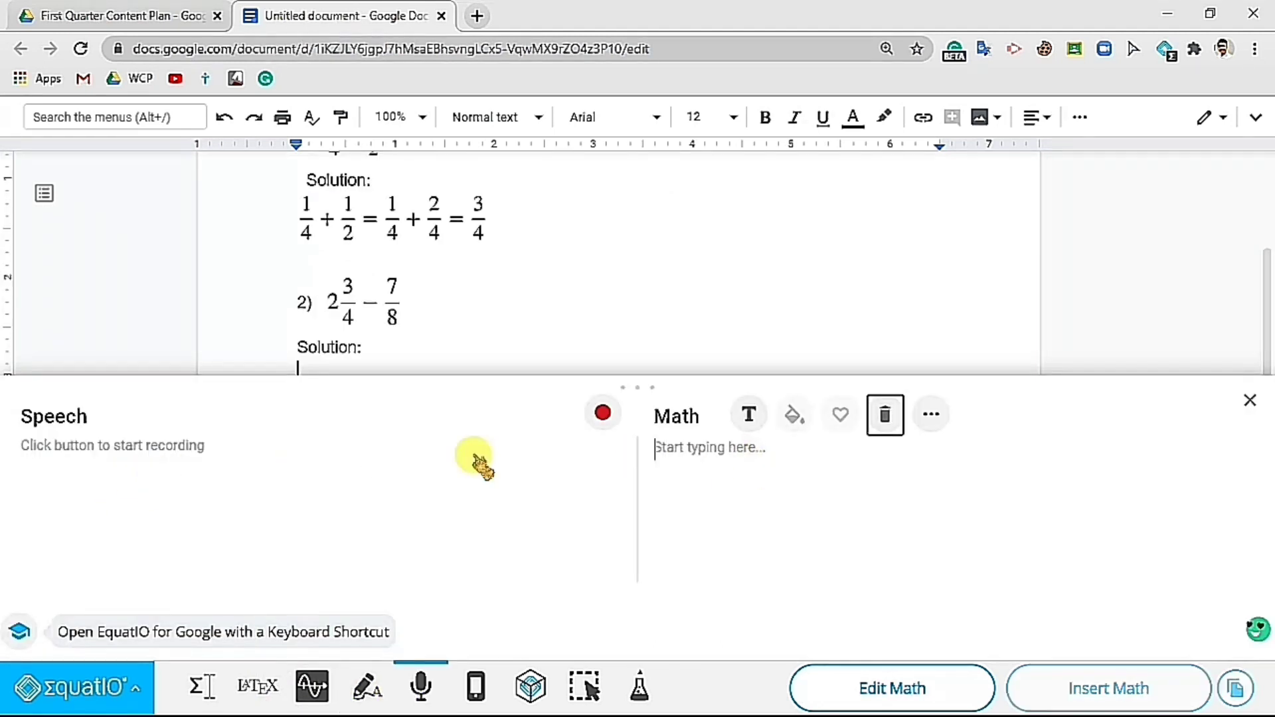
pyautogui.scroll(-2, 470, 322)
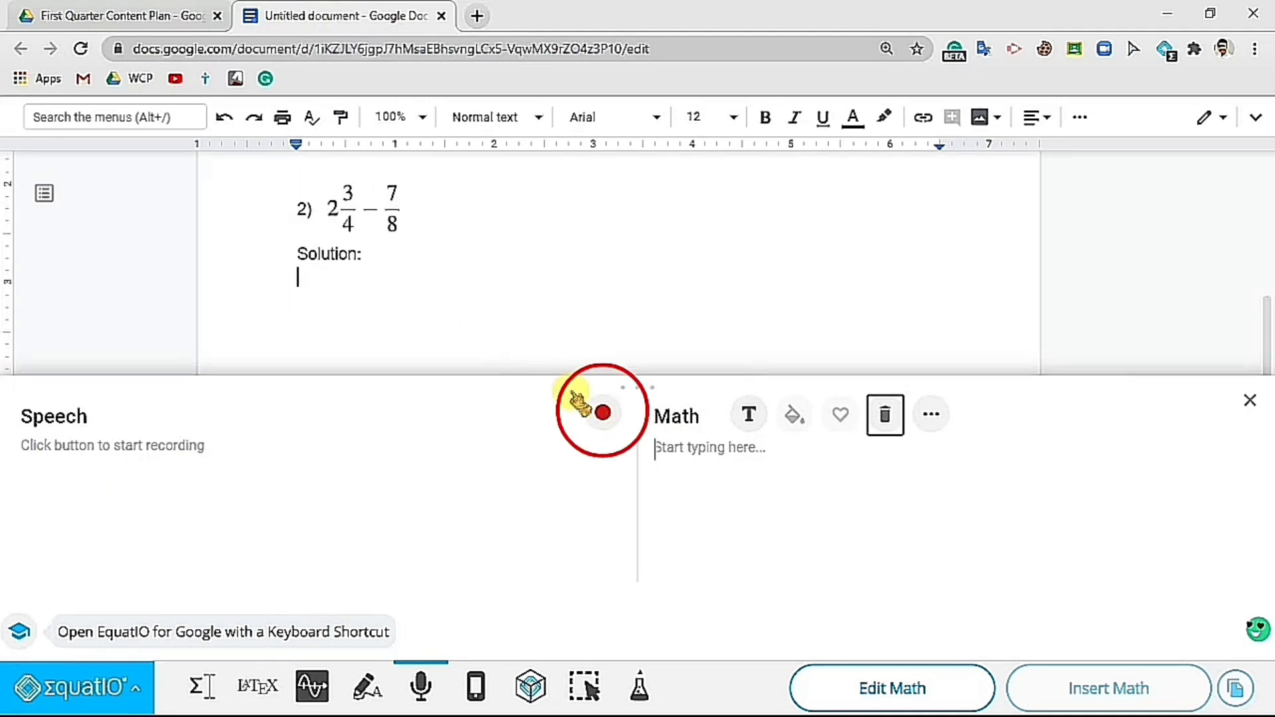
pyautogui.click(601, 414)
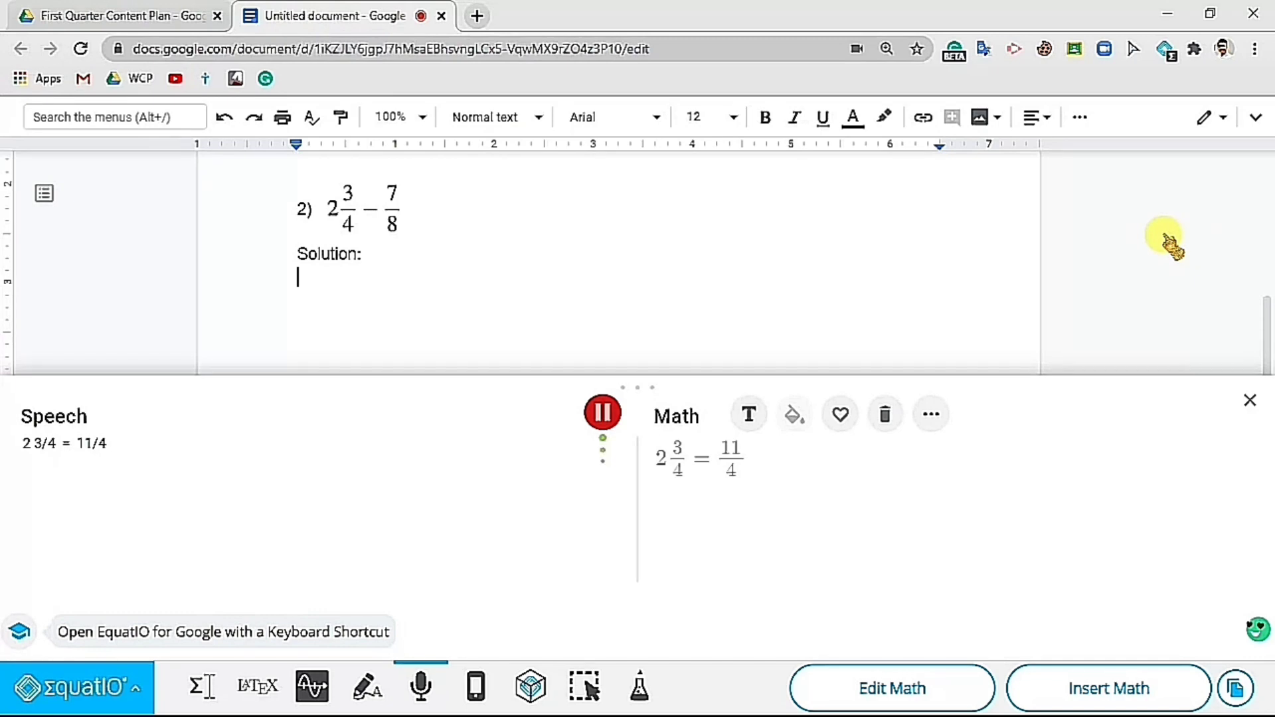
pyautogui.click(1056, 690)
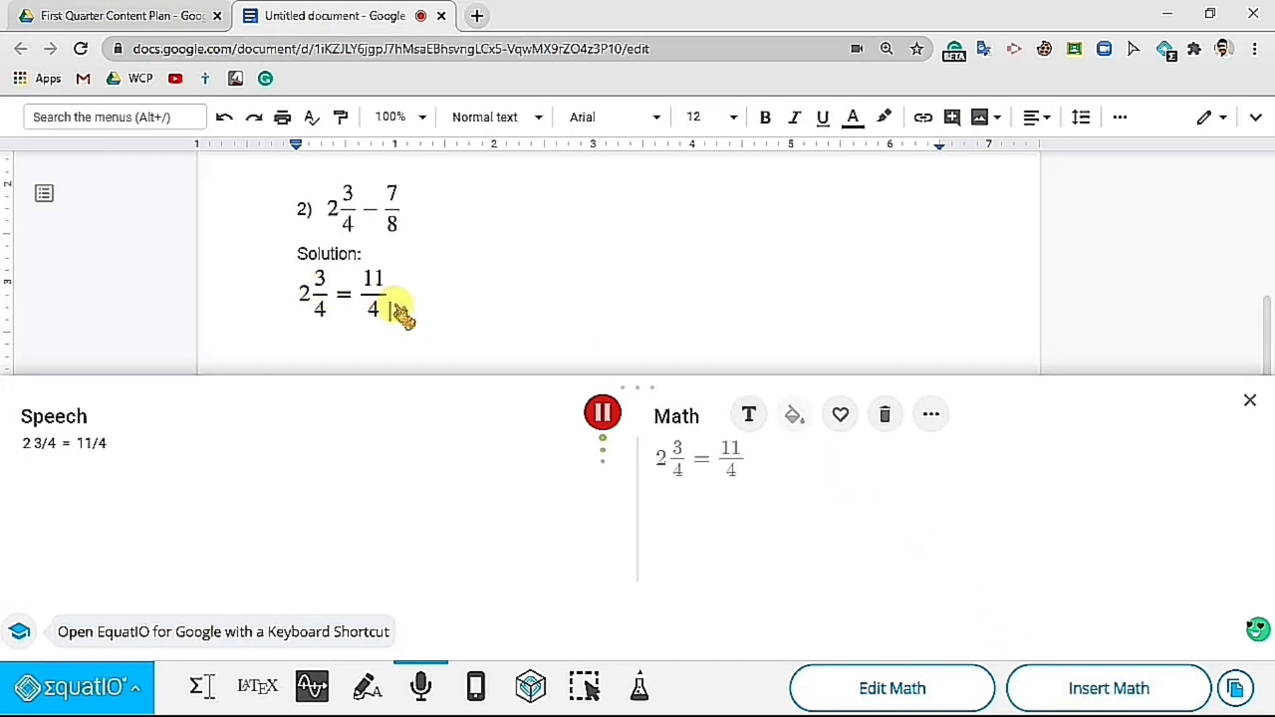
pyautogui.press('Return')
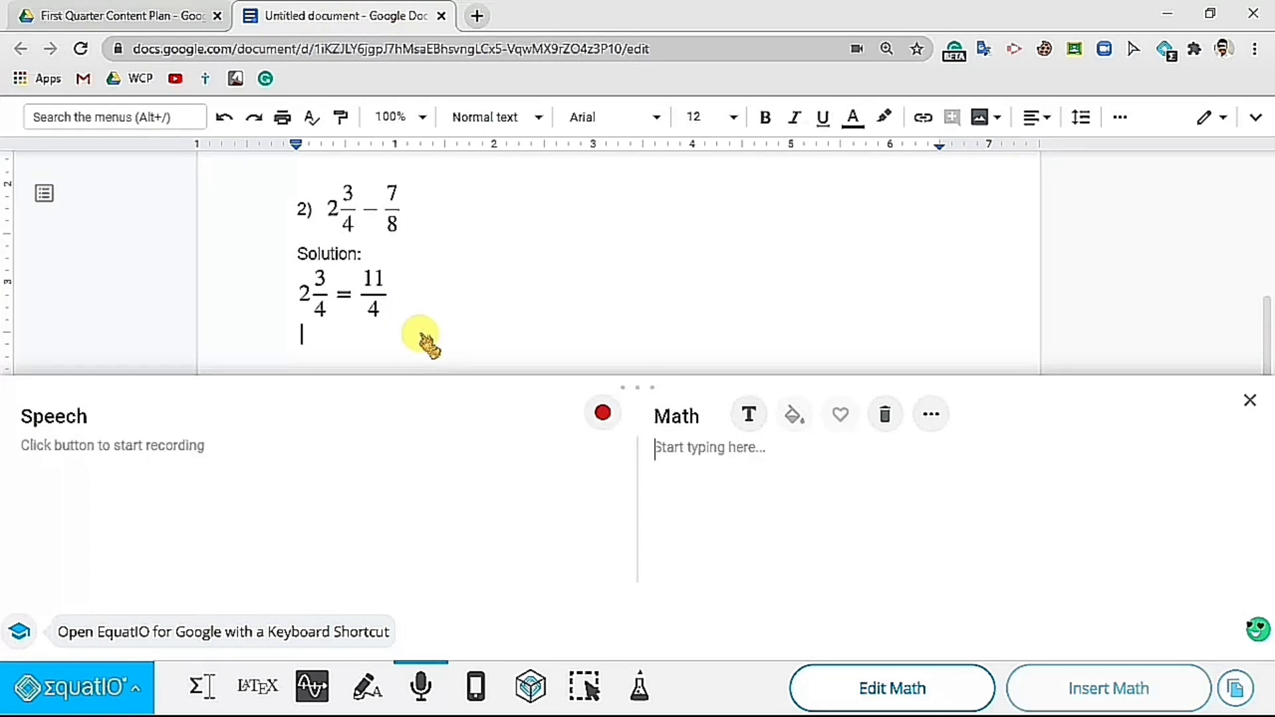
# - Type 'Hence,' then dictate and insert 2 3/4 − 7/8 = 11/4 − 7/8 below it, clearing the panel
pyautogui.write('Henc')
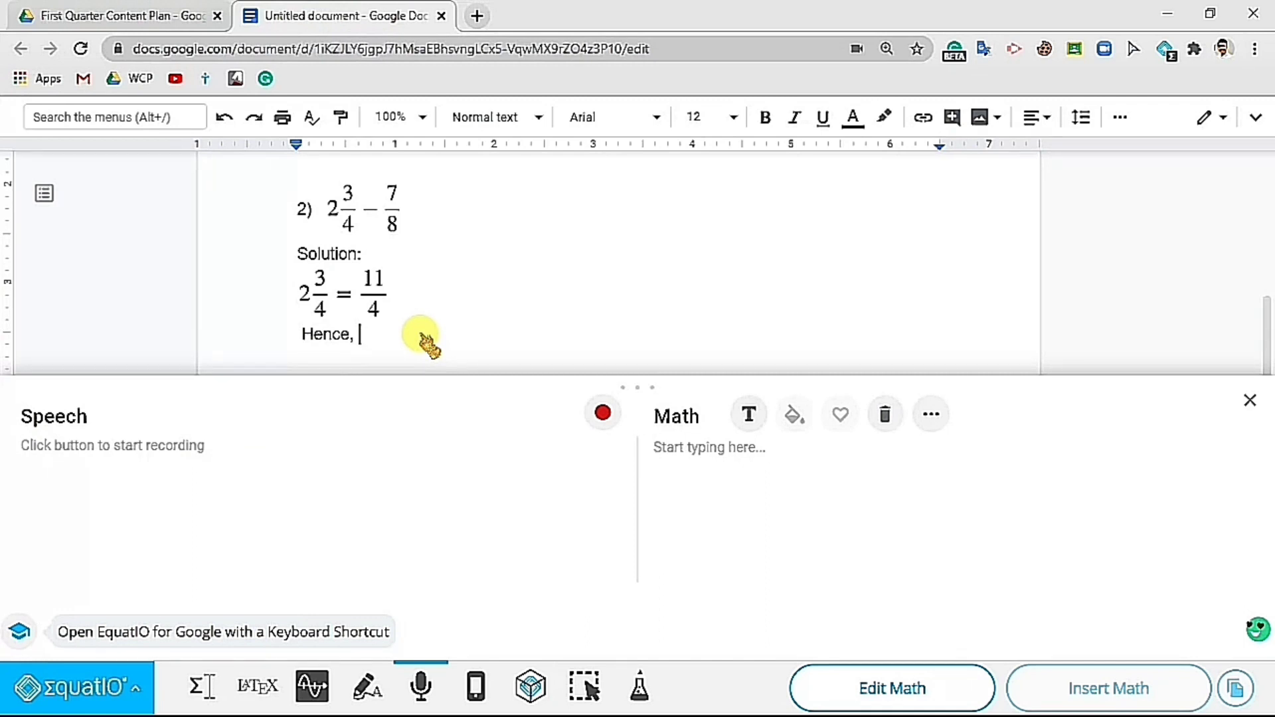
pyautogui.write('e,')
pyautogui.press('Return')
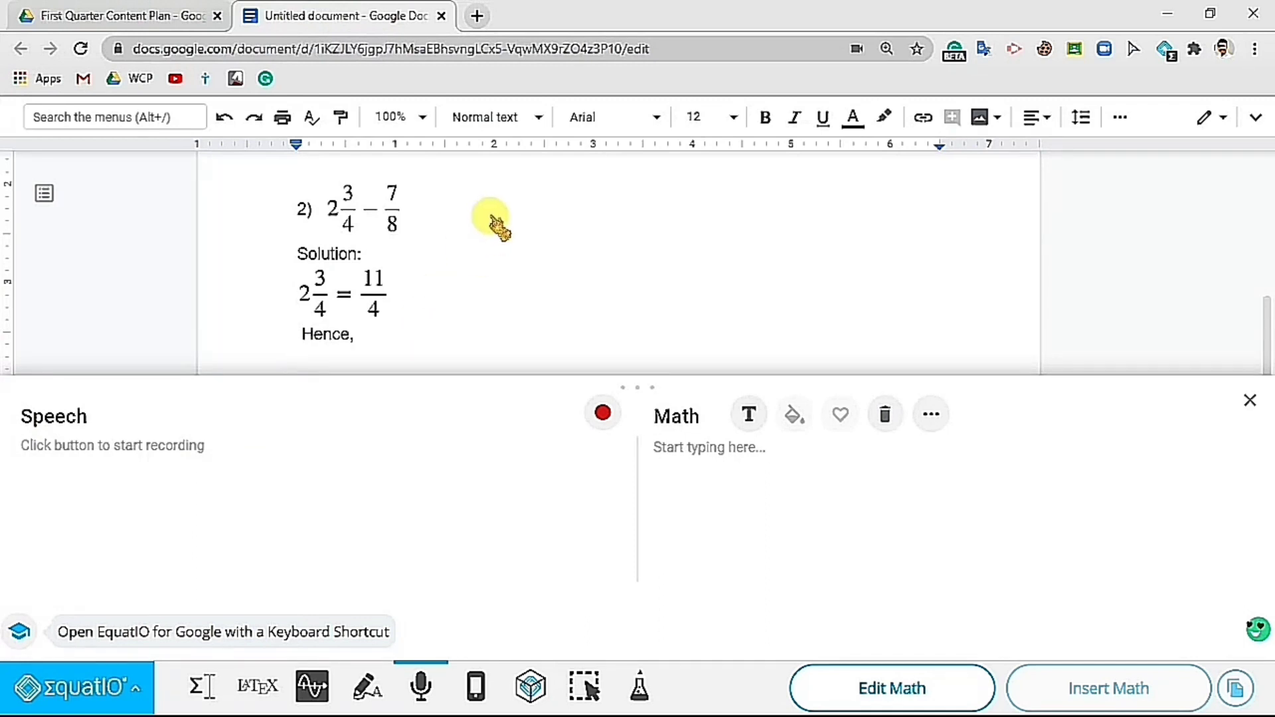
pyautogui.click(601, 413)
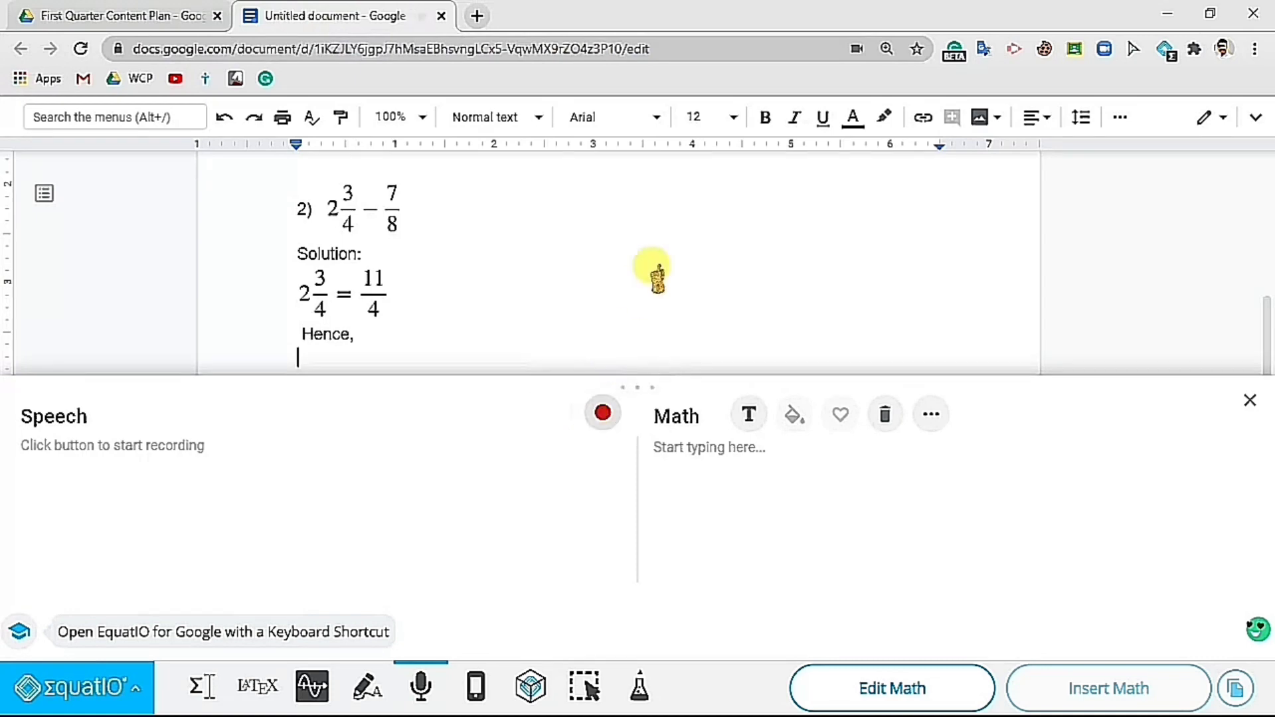
pyautogui.scroll(-1, 671, 261)
pyautogui.scroll(1, 670, 260)
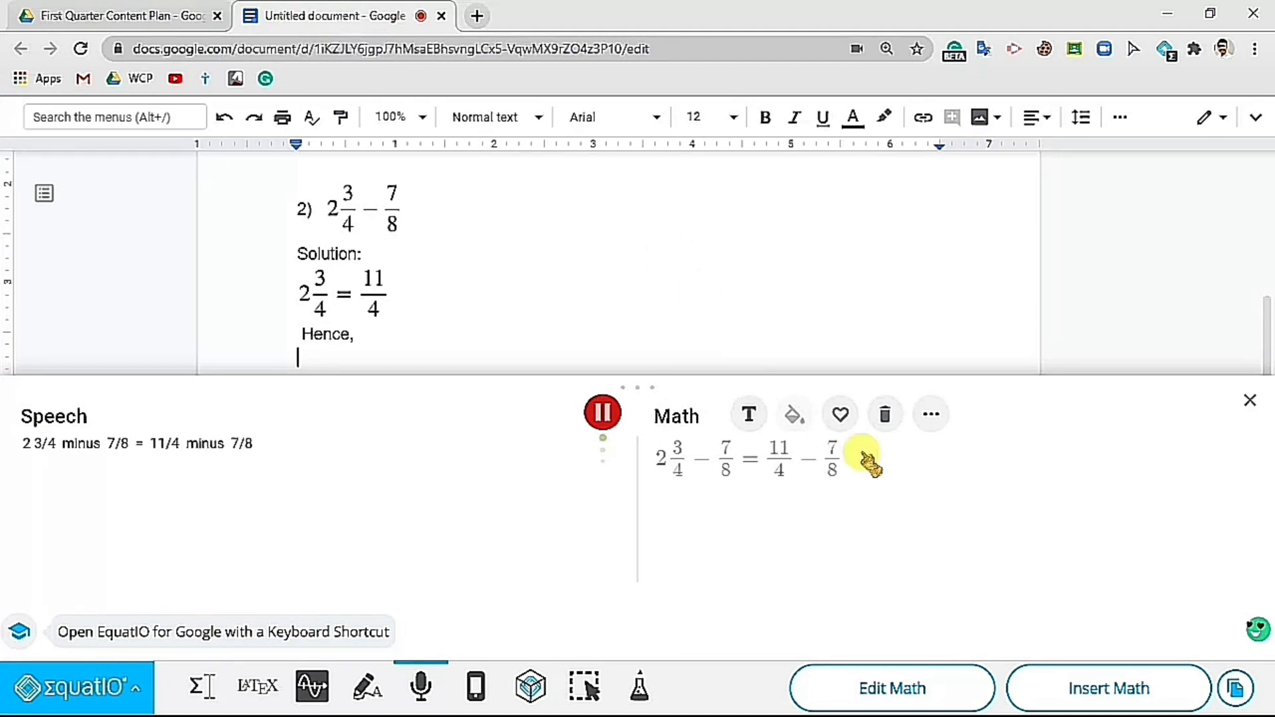
pyautogui.click(1056, 690)
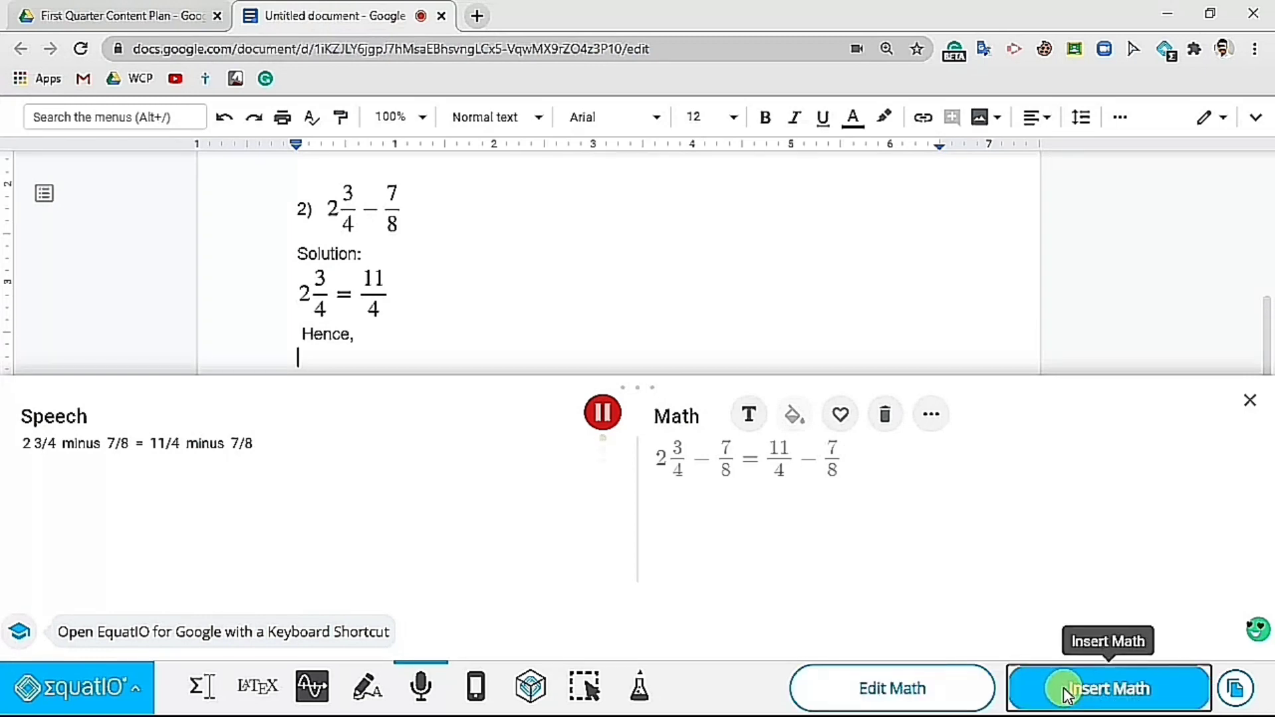
pyautogui.click(885, 415)
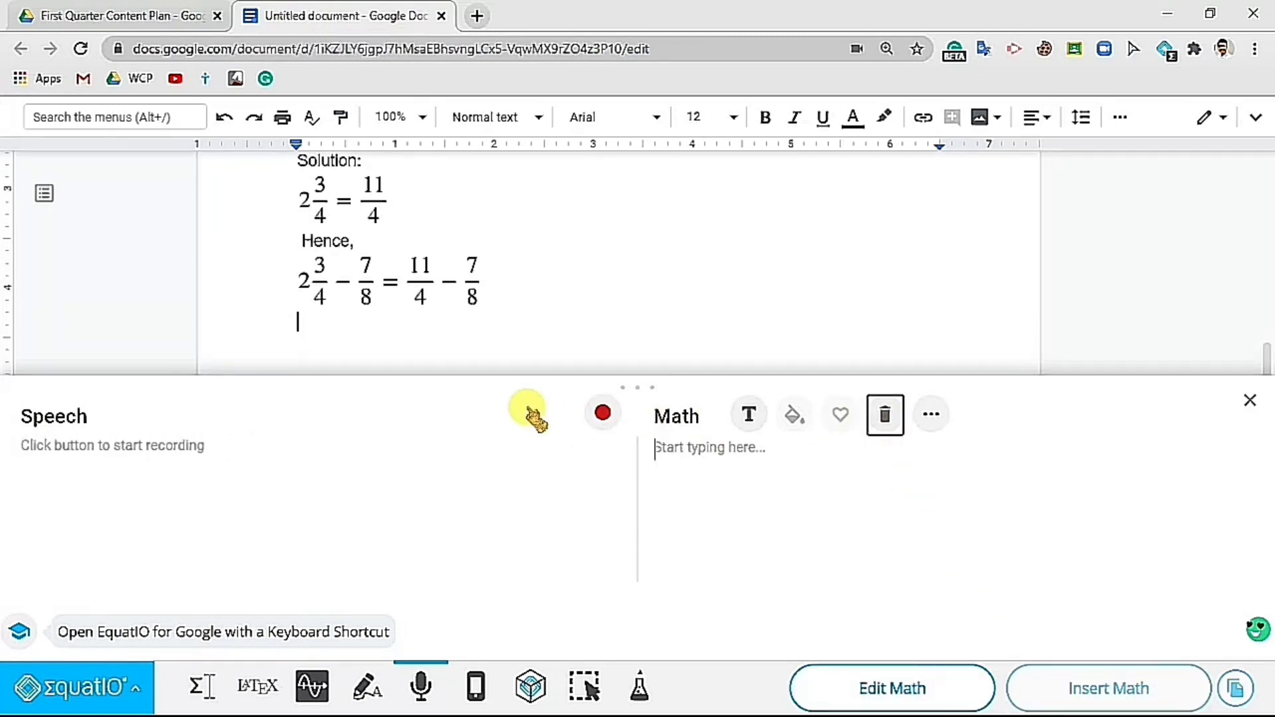
# - Dictate and append = 22/8 − 7/8 = 15/8 to the Hence line, then close the speech panel
pyautogui.click(506, 302)
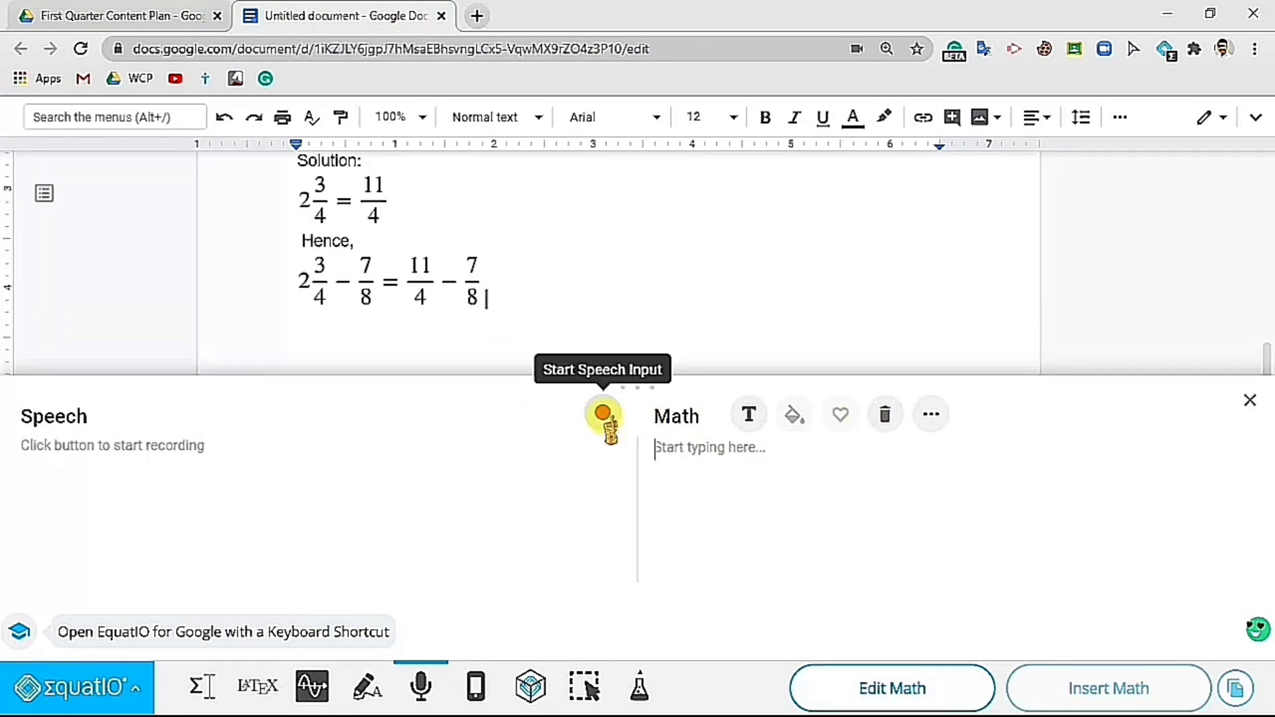
pyautogui.click(602, 415)
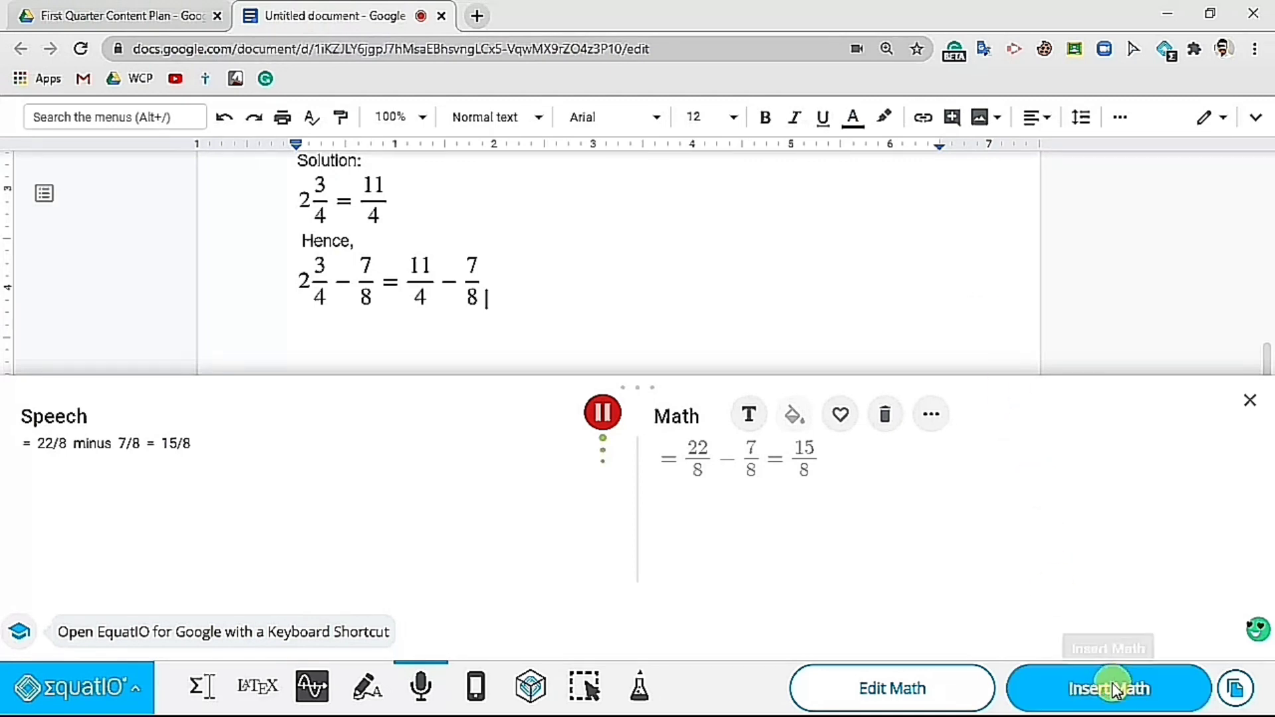
pyautogui.click(1092, 685)
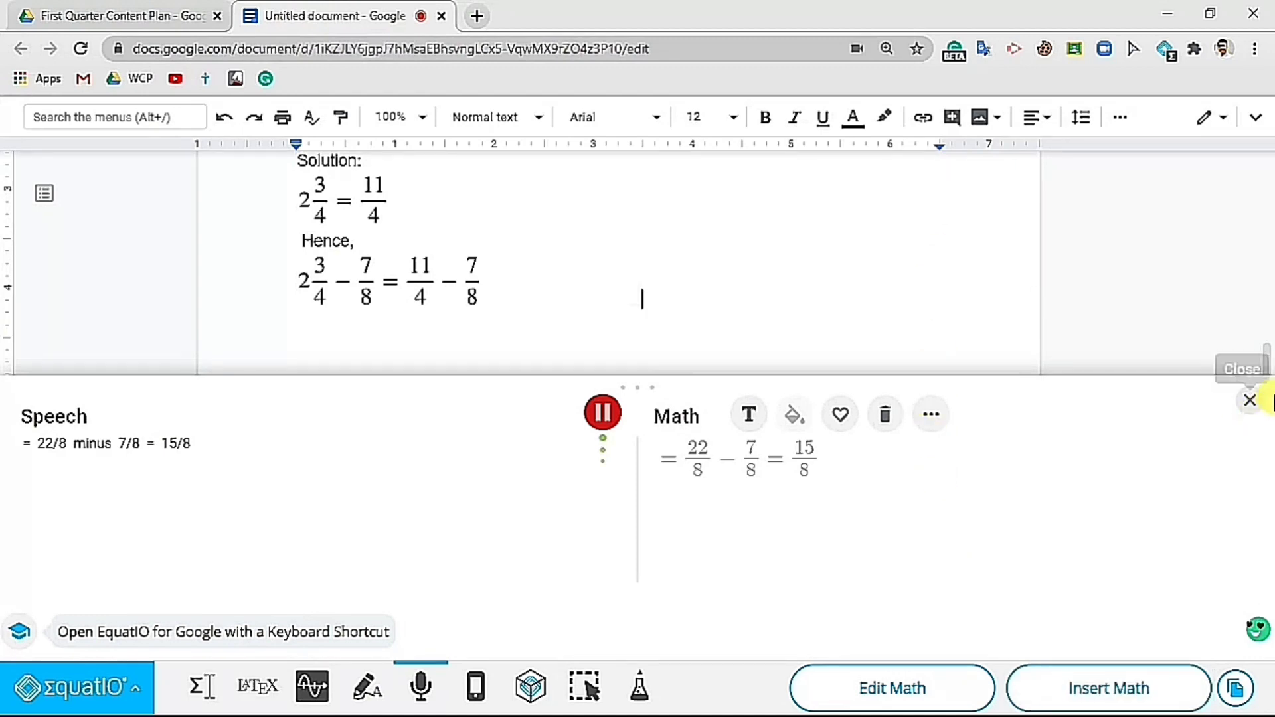
pyautogui.click(1250, 401)
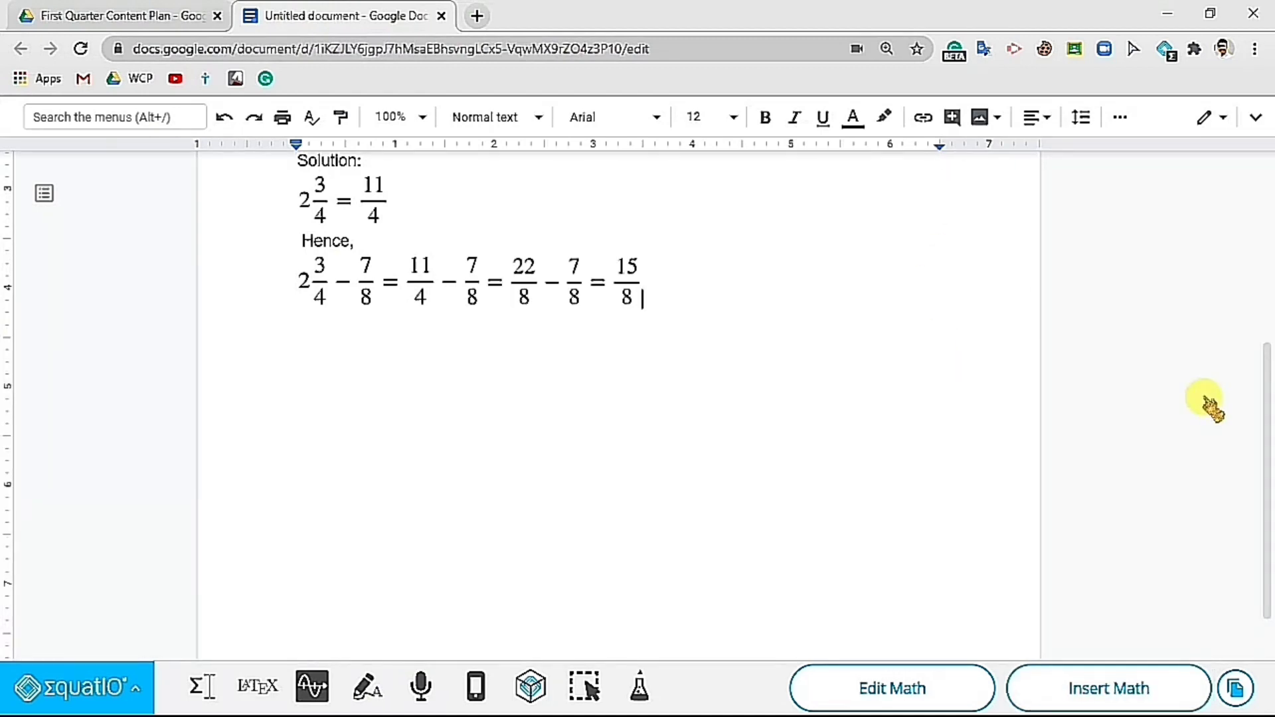
# - Set the Notebook image as the slide background, then bring up the EquatIO toolbar
pyautogui.scroll(3, 720, 356)
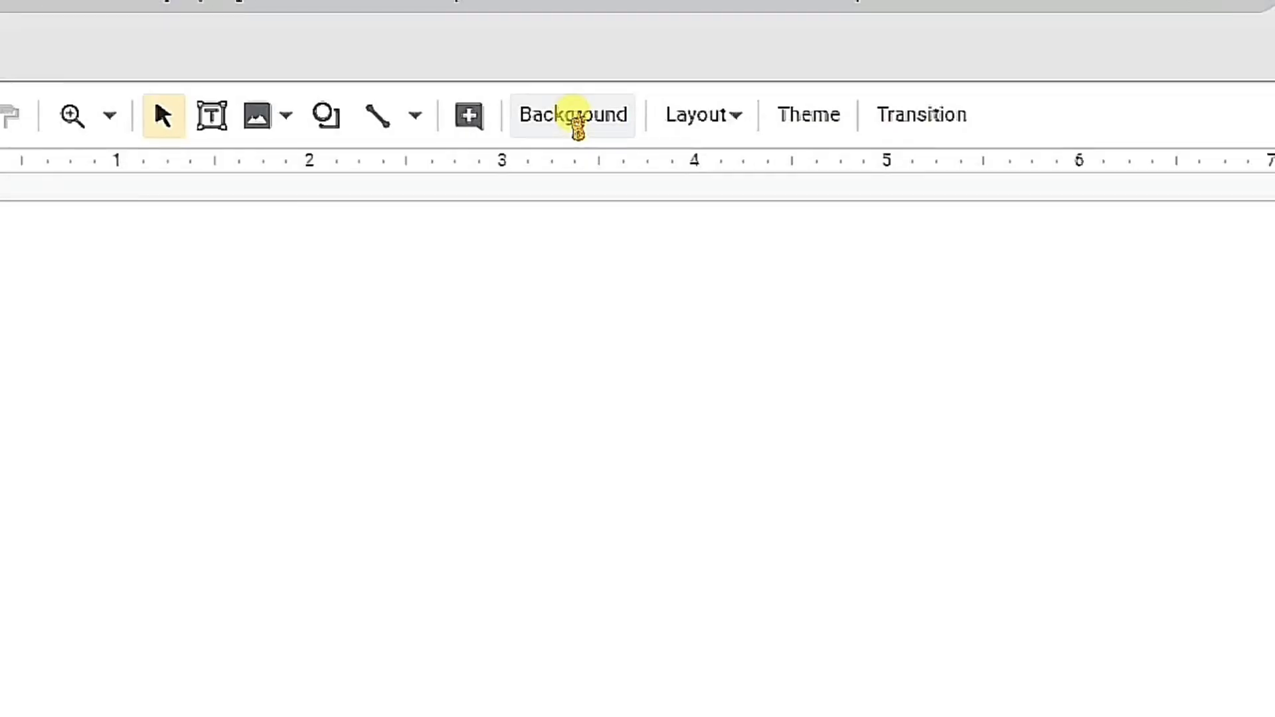
pyautogui.click(575, 123)
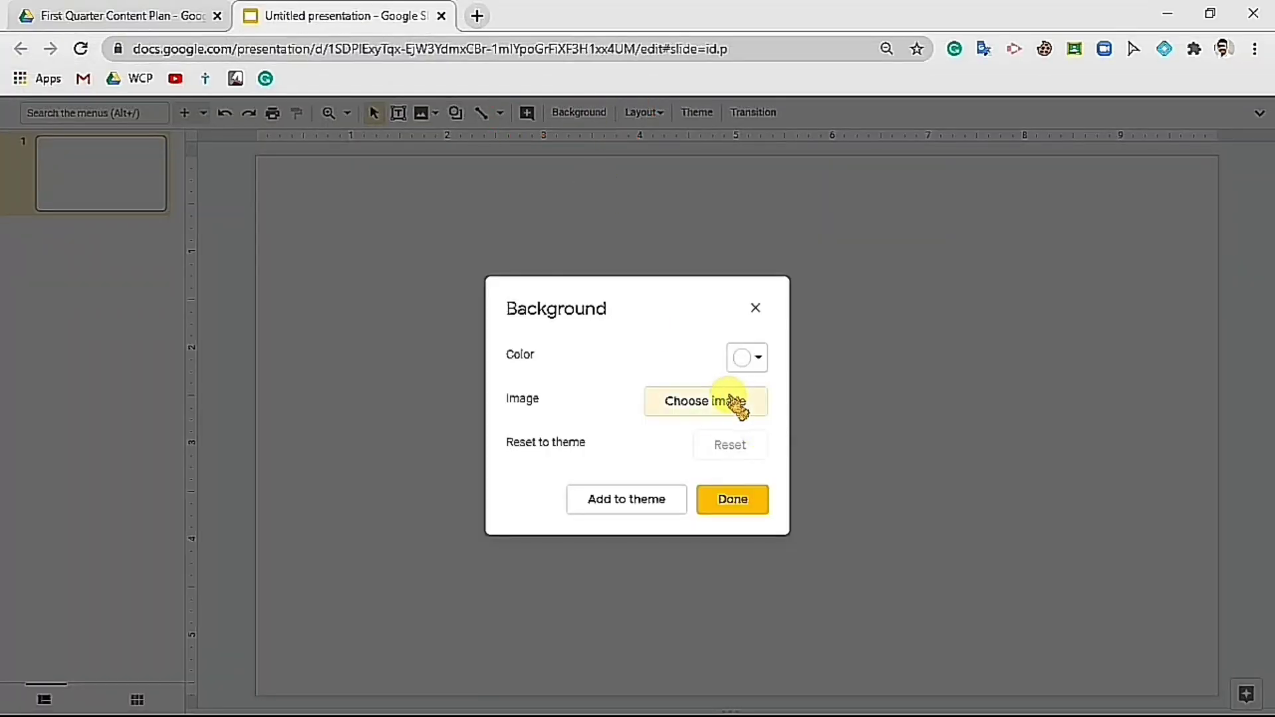
pyautogui.click(734, 403)
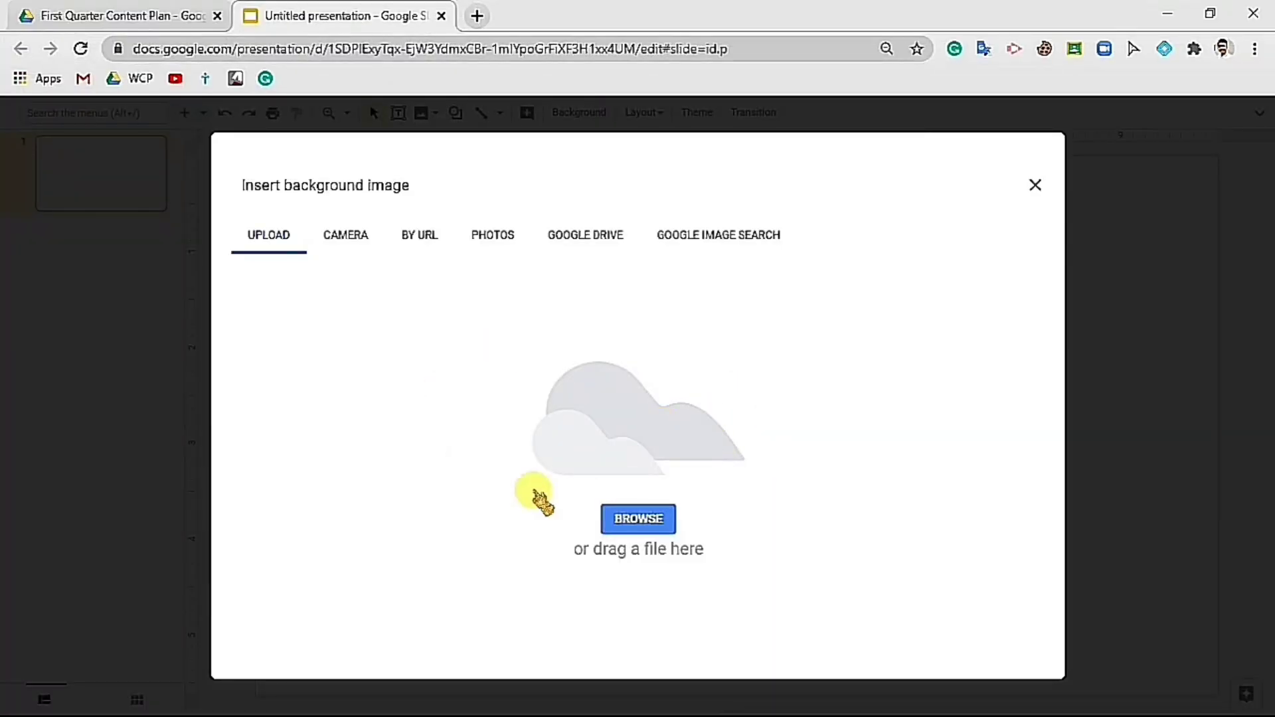
pyautogui.click(636, 528)
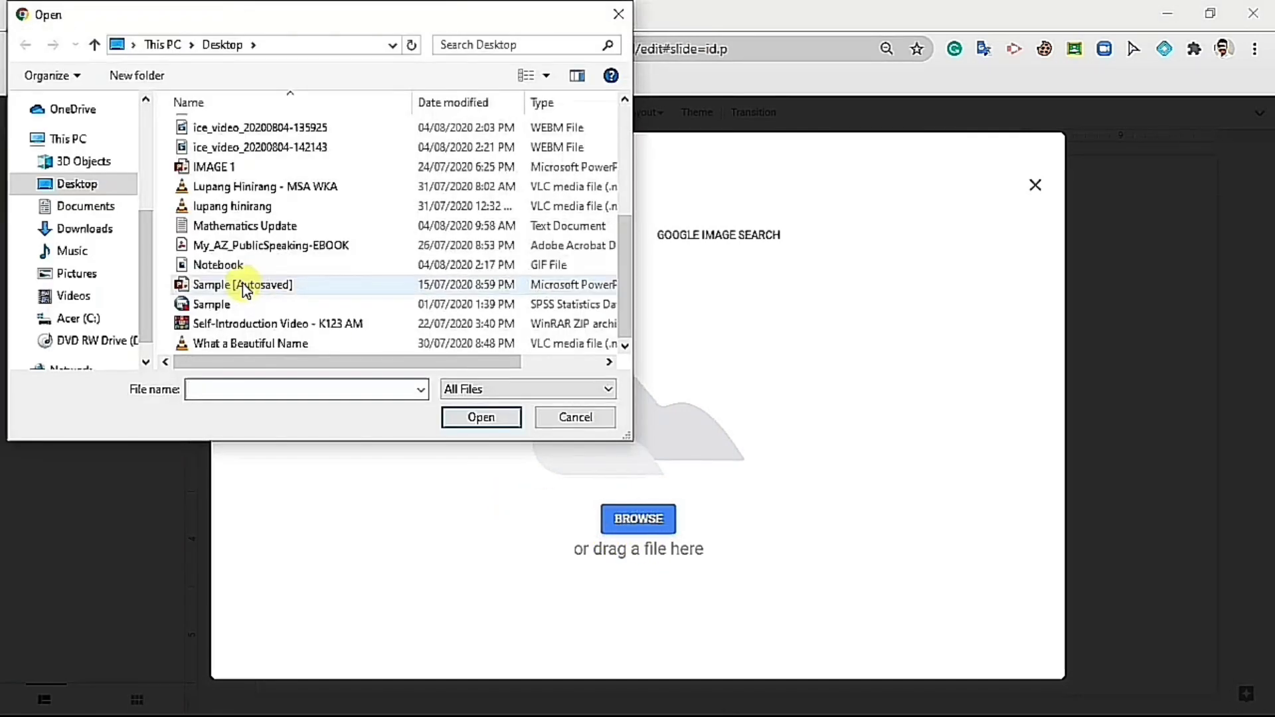
pyautogui.click(313, 264)
pyautogui.click(473, 418)
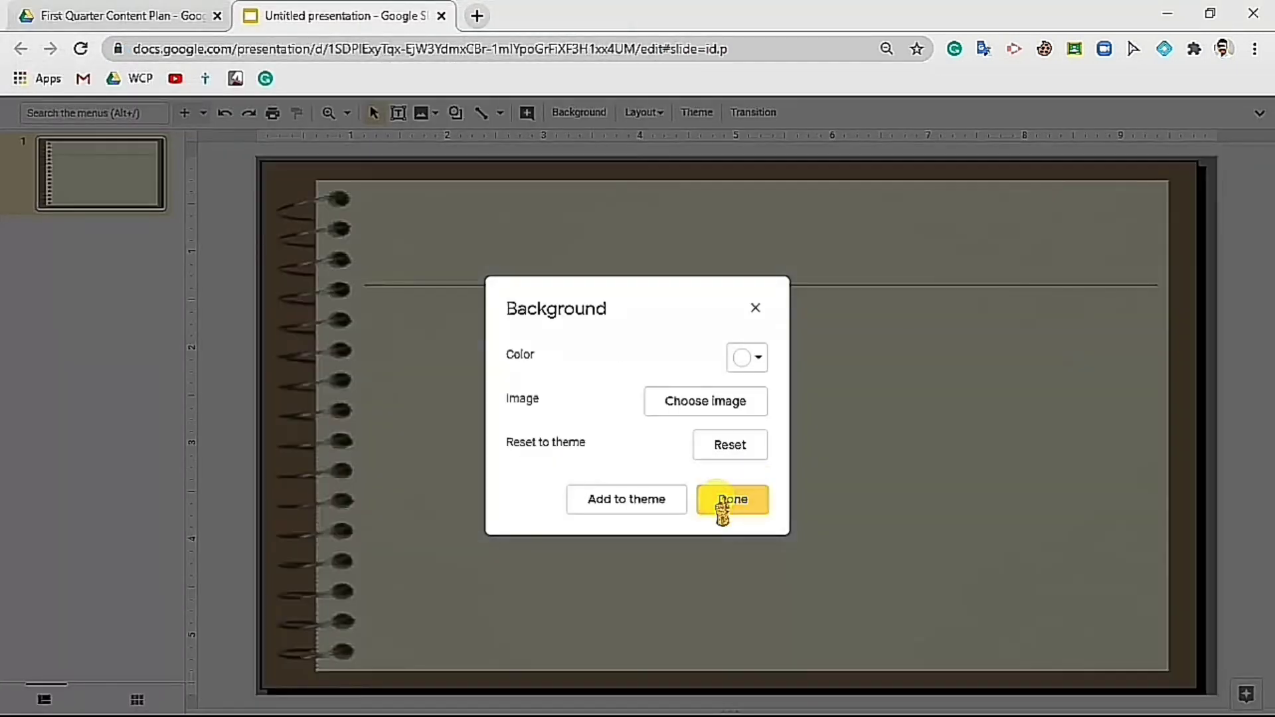
pyautogui.click(721, 508)
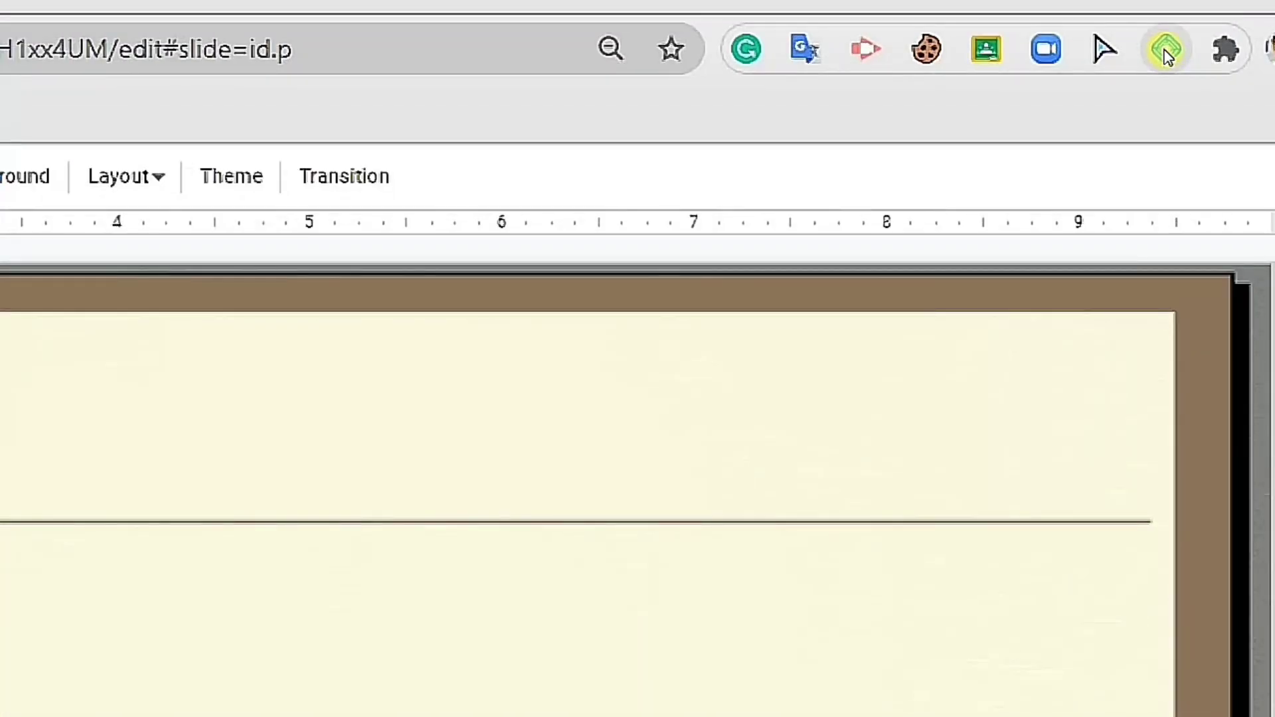
pyautogui.click(1165, 52)
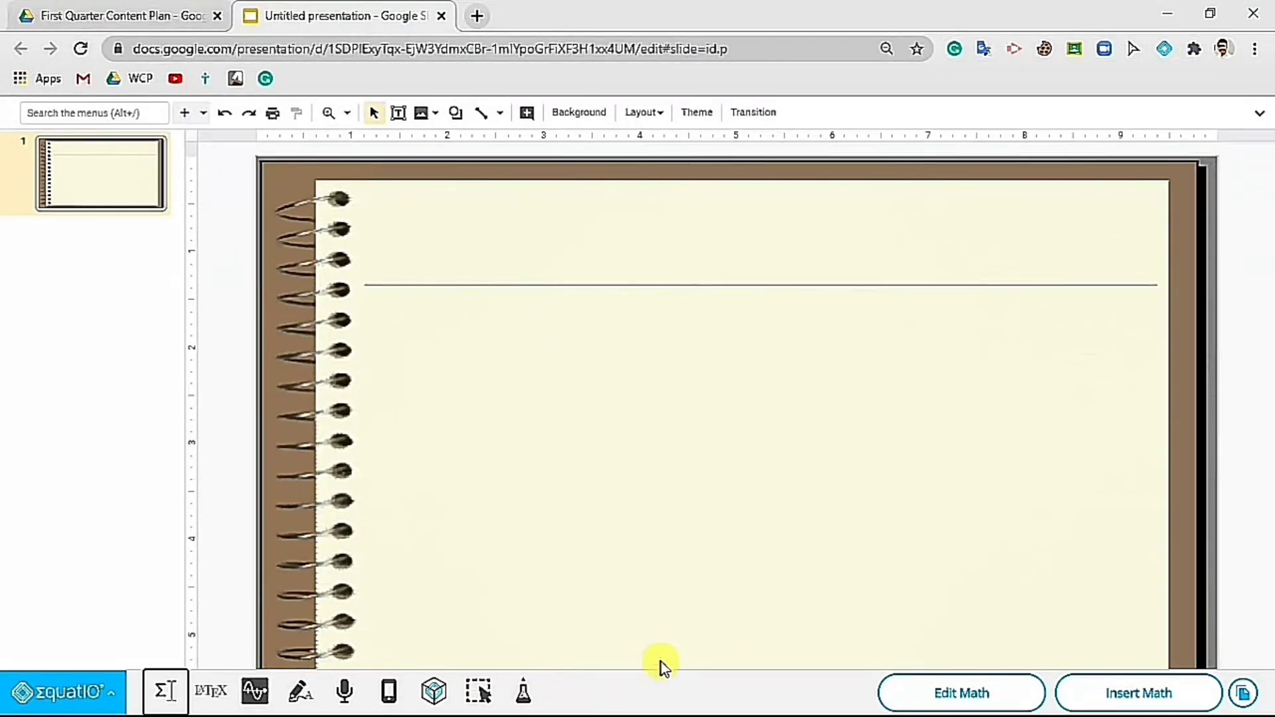
# - Handwrite x² + 2x + 1 = 0, prefix it with 'Solve', and insert it onto the slide
pyautogui.click(301, 691)
pyautogui.moveTo(128, 538)
pyautogui.mouseDown()
pyautogui.moveTo(142, 569)
pyautogui.moveTo(125, 575)
pyautogui.moveTo(152, 550)
pyautogui.moveTo(178, 571)
pyautogui.moveTo(191, 550)
pyautogui.mouseUp()
pyautogui.moveTo(203, 549)
pyautogui.mouseDown()
pyautogui.moveTo(242, 572)
pyautogui.moveTo(225, 575)
pyautogui.moveTo(356, 551)
pyautogui.mouseUp()
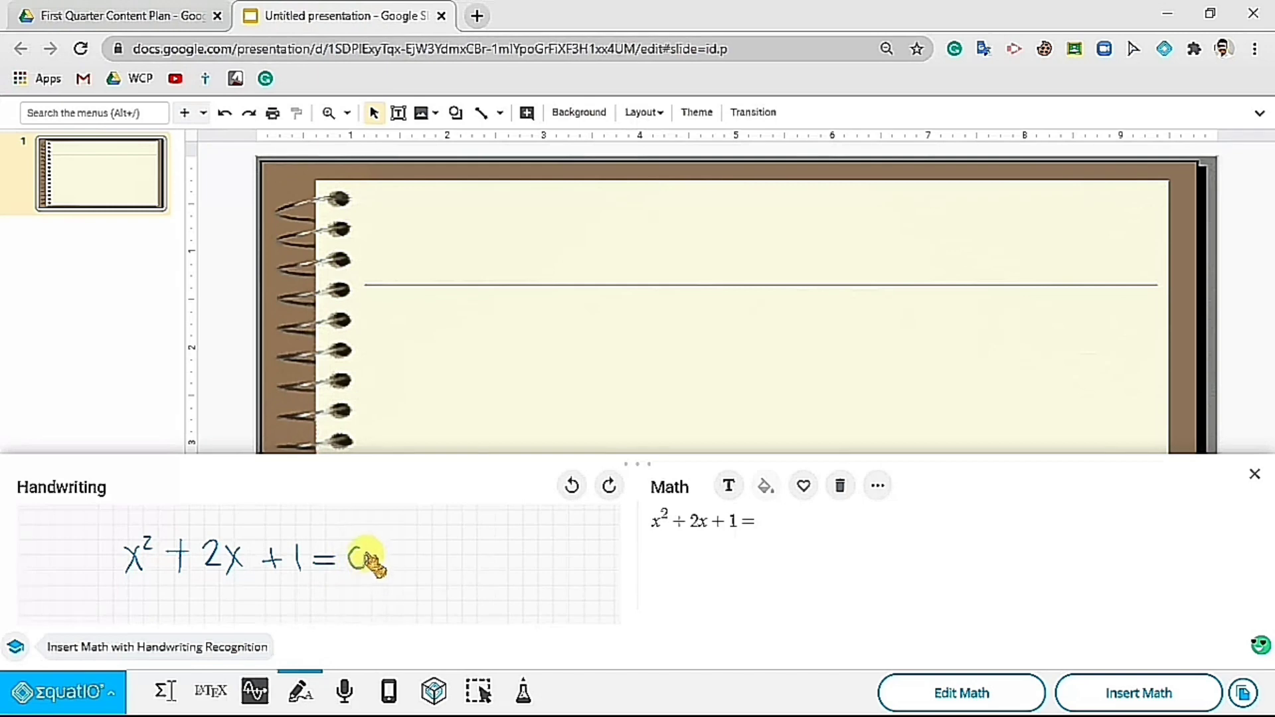
pyautogui.click(656, 524)
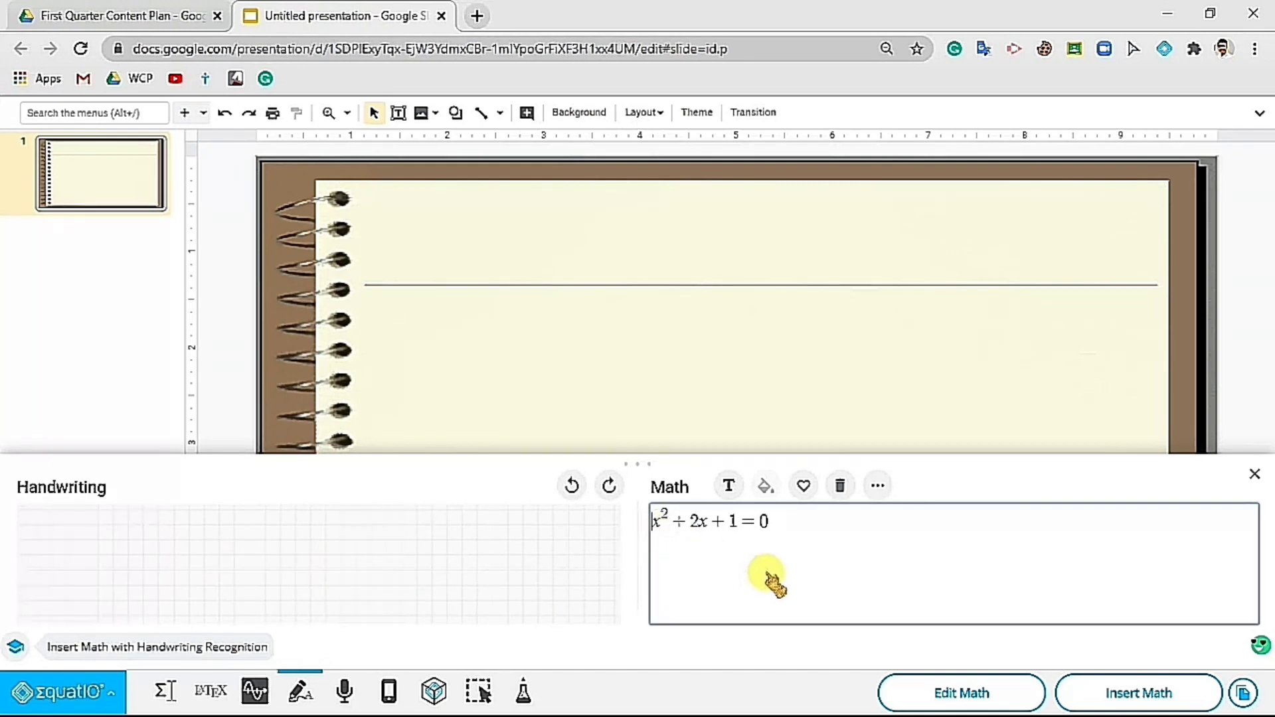
pyautogui.write('Solve')
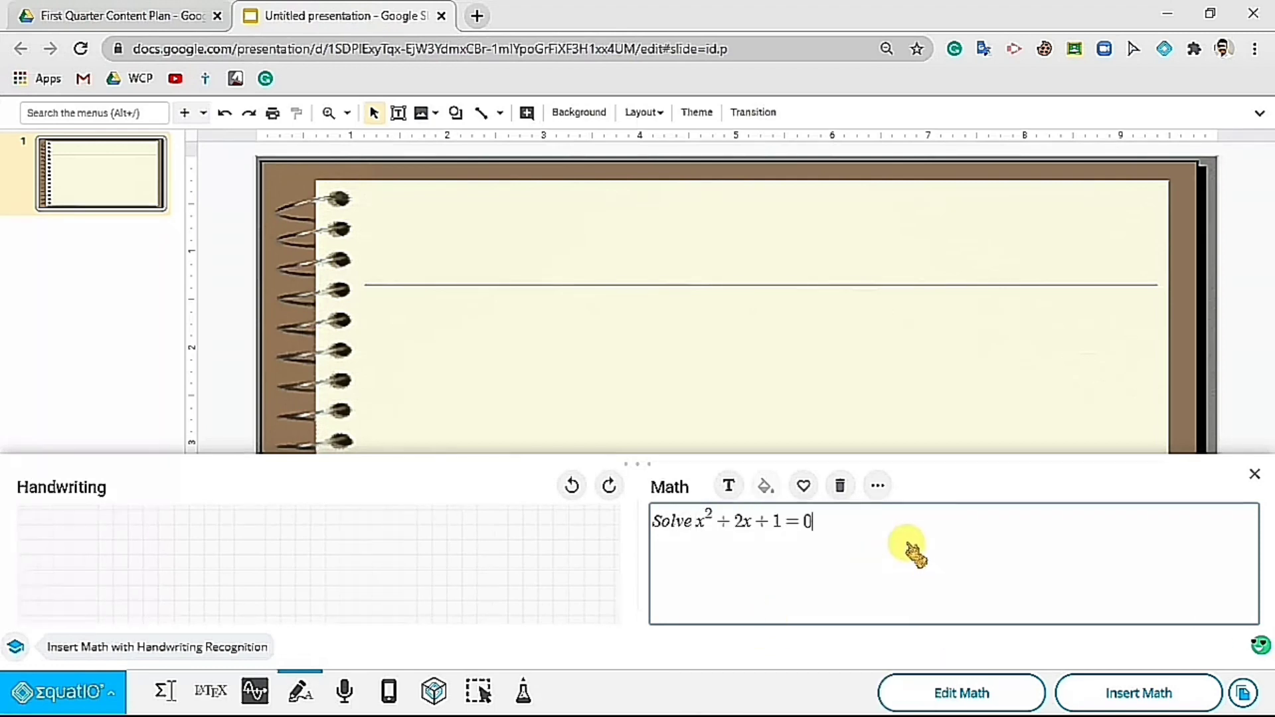
pyautogui.click(1110, 691)
# - Position the equation just above the ruled line and draw an empty text box beneath it
pyautogui.moveTo(413, 330); pyautogui.dragTo(872, 258)
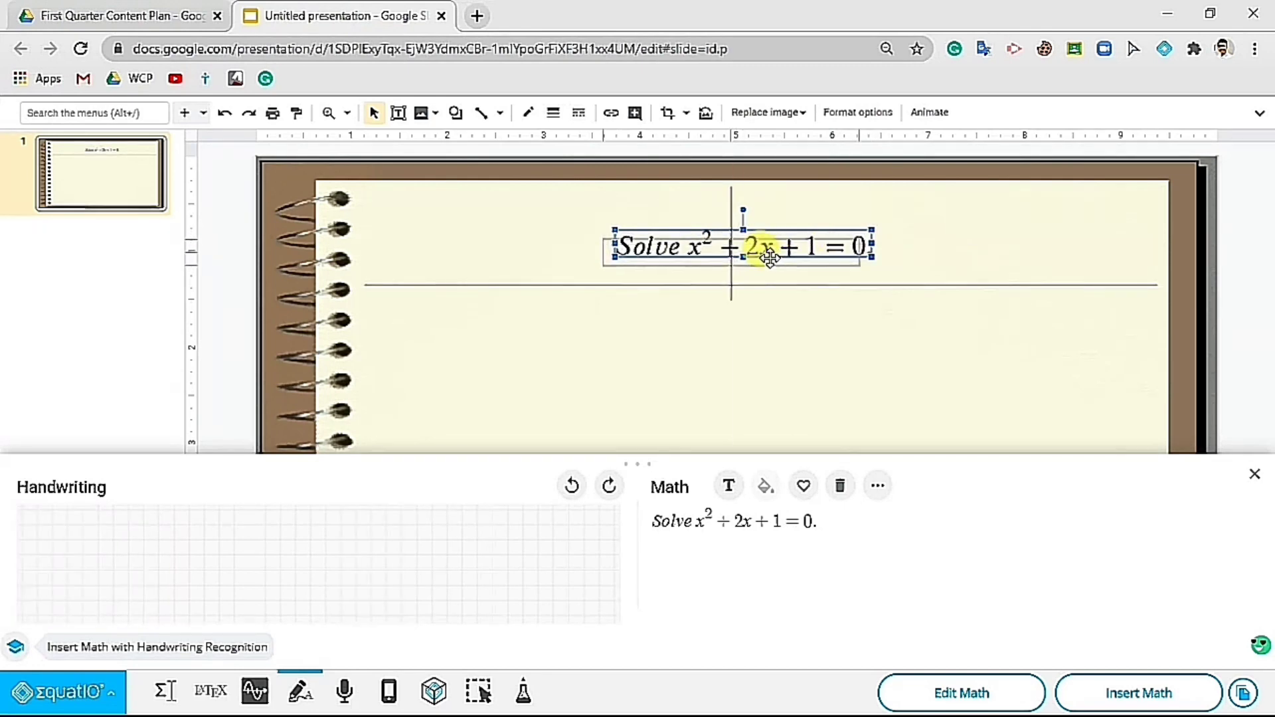
pyautogui.click(775, 292)
pyautogui.moveTo(544, 313); pyautogui.dragTo(535, 261)
pyautogui.click(557, 371)
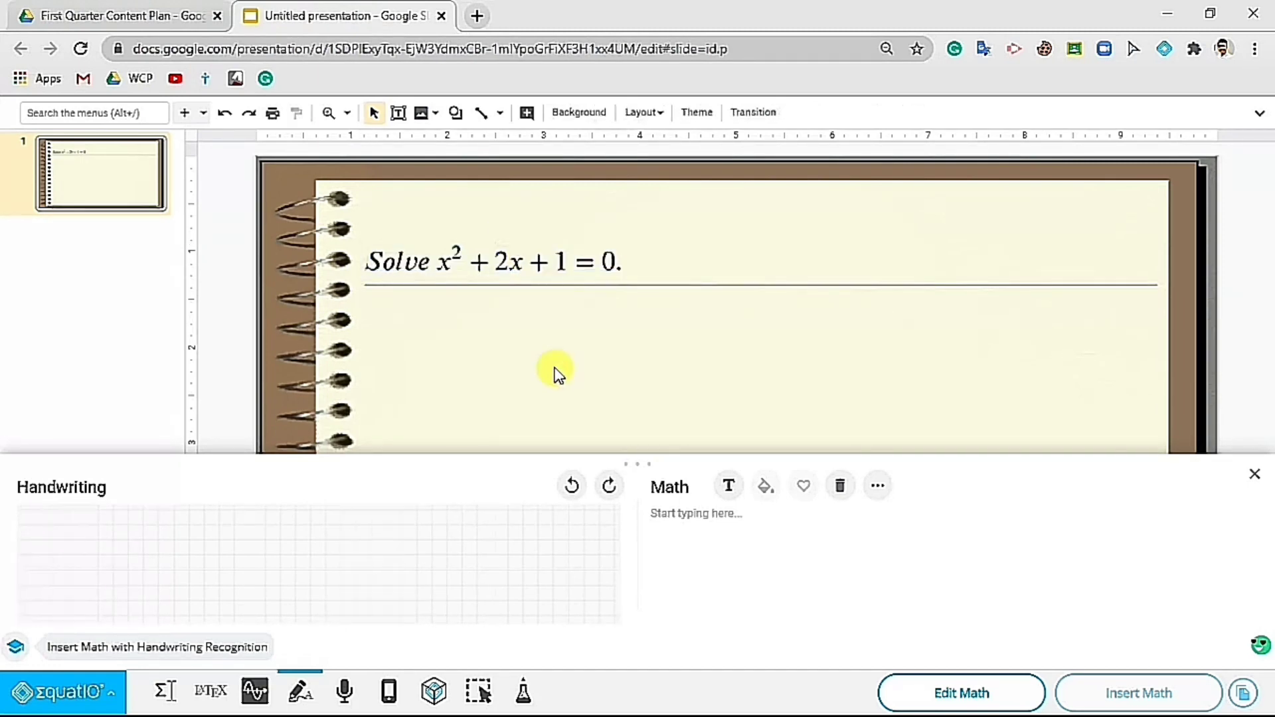
pyautogui.moveTo(369, 302); pyautogui.dragTo(612, 334)
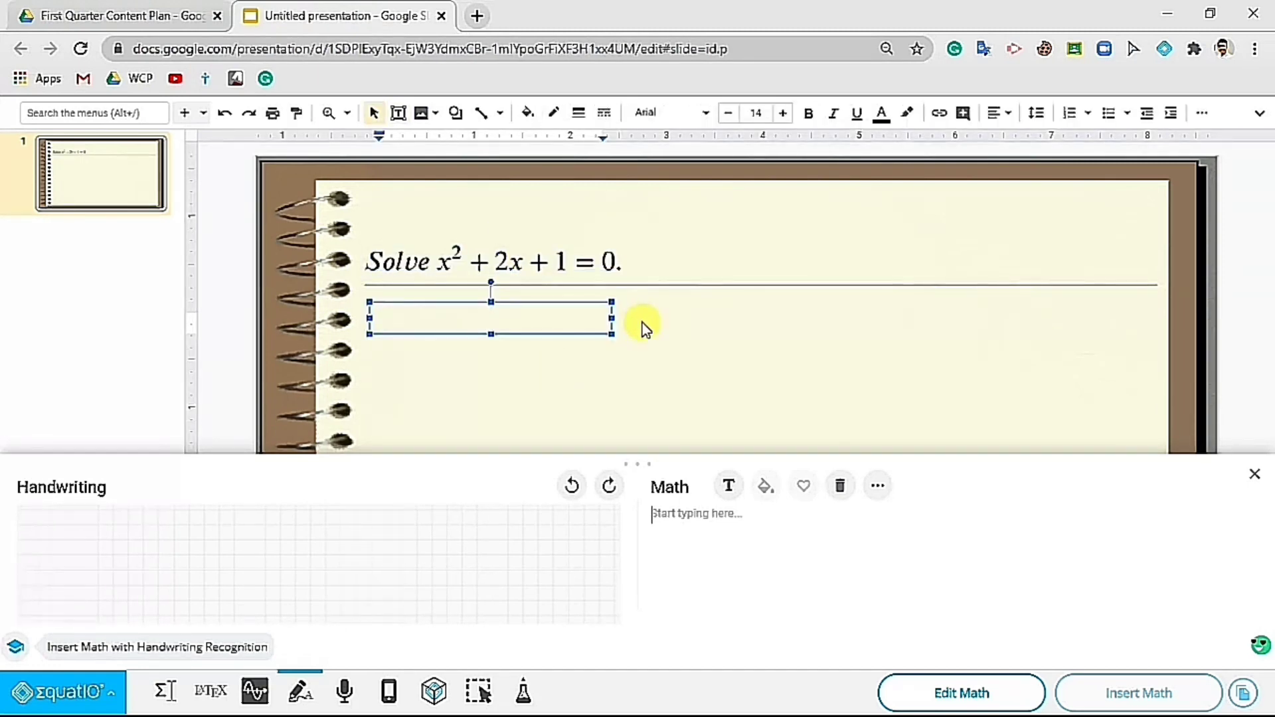
# - Type 'Solution:' in the text box and begin handwriting x² + 2x in the EquatIO pad
pyautogui.write('Solution:')
pyautogui.click(596, 431)
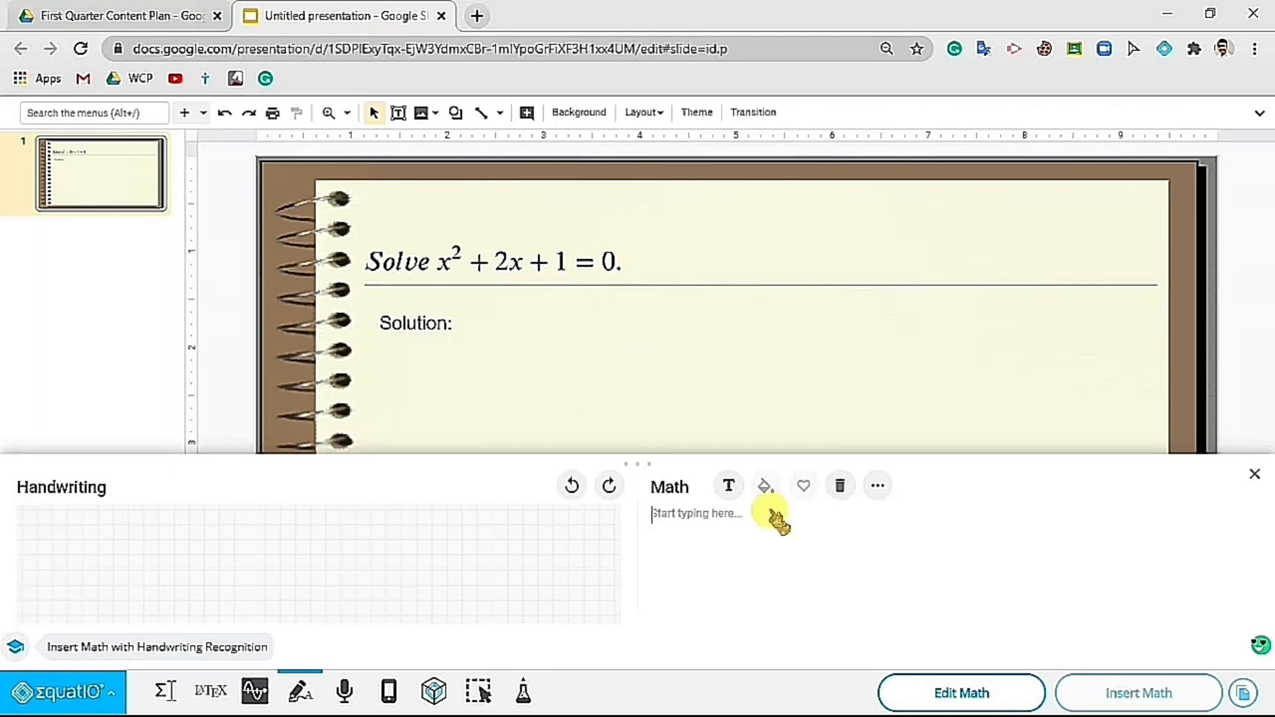
pyautogui.moveTo(72, 535)
pyautogui.mouseDown()
pyautogui.moveTo(90, 563)
pyautogui.moveTo(69, 564)
pyautogui.moveTo(105, 540)
pyautogui.moveTo(118, 558)
pyautogui.mouseUp()
pyautogui.moveTo(110, 548)
pyautogui.mouseDown()
pyautogui.moveTo(209, 560)
pyautogui.moveTo(174, 556)
pyautogui.moveTo(313, 545)
pyautogui.moveTo(304, 533)
pyautogui.mouseUp()
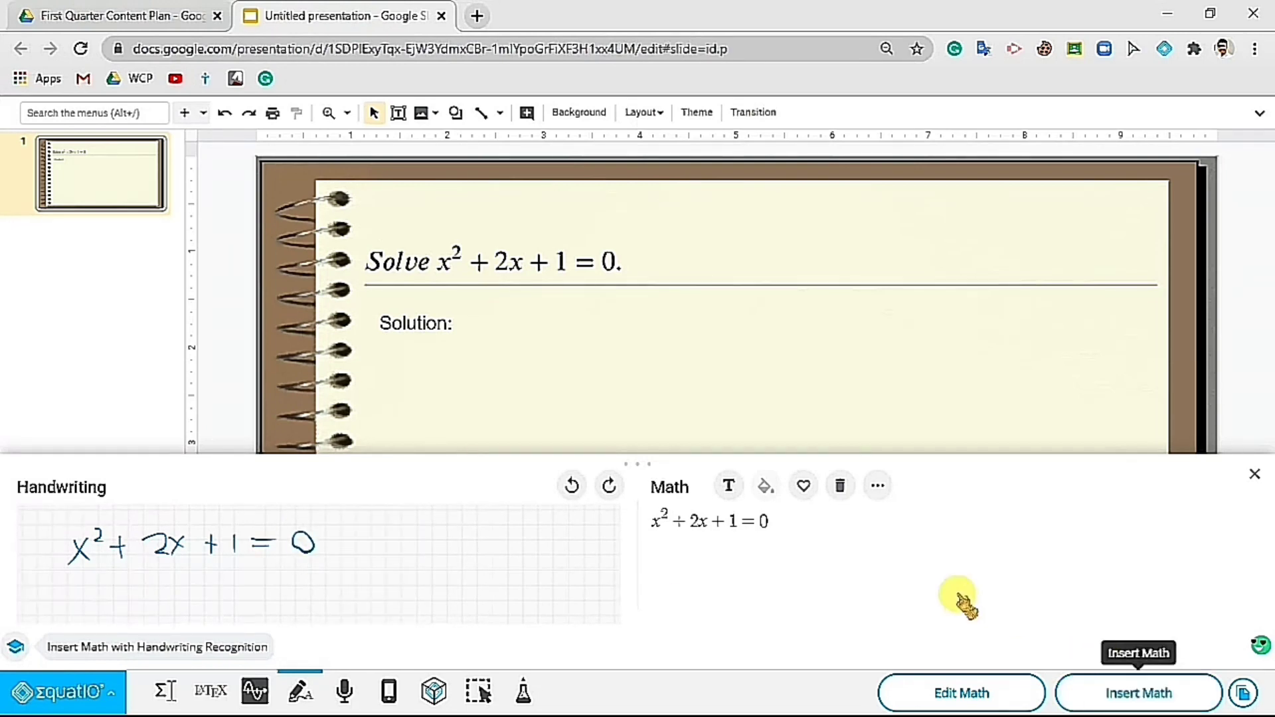
# - Add a new line and handwrite the factored step (x + 1)(x + 1) = 0
pyautogui.click(866, 543)
pyautogui.press('Return')
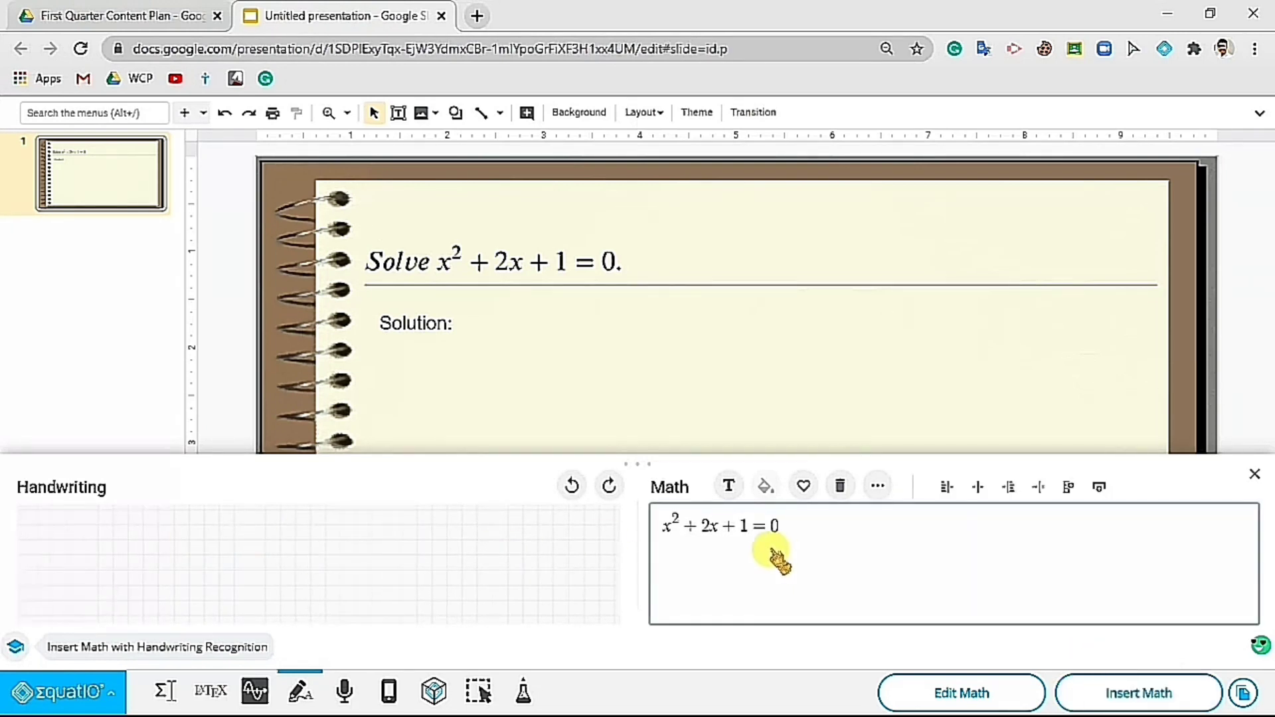
pyautogui.moveTo(86, 538)
pyautogui.mouseDown()
pyautogui.moveTo(104, 563)
pyautogui.moveTo(84, 563)
pyautogui.moveTo(123, 558)
pyautogui.mouseUp()
pyautogui.moveTo(109, 546); pyautogui.dragTo(172, 568)
pyautogui.moveTo(74, 526); pyautogui.dragTo(72, 567)
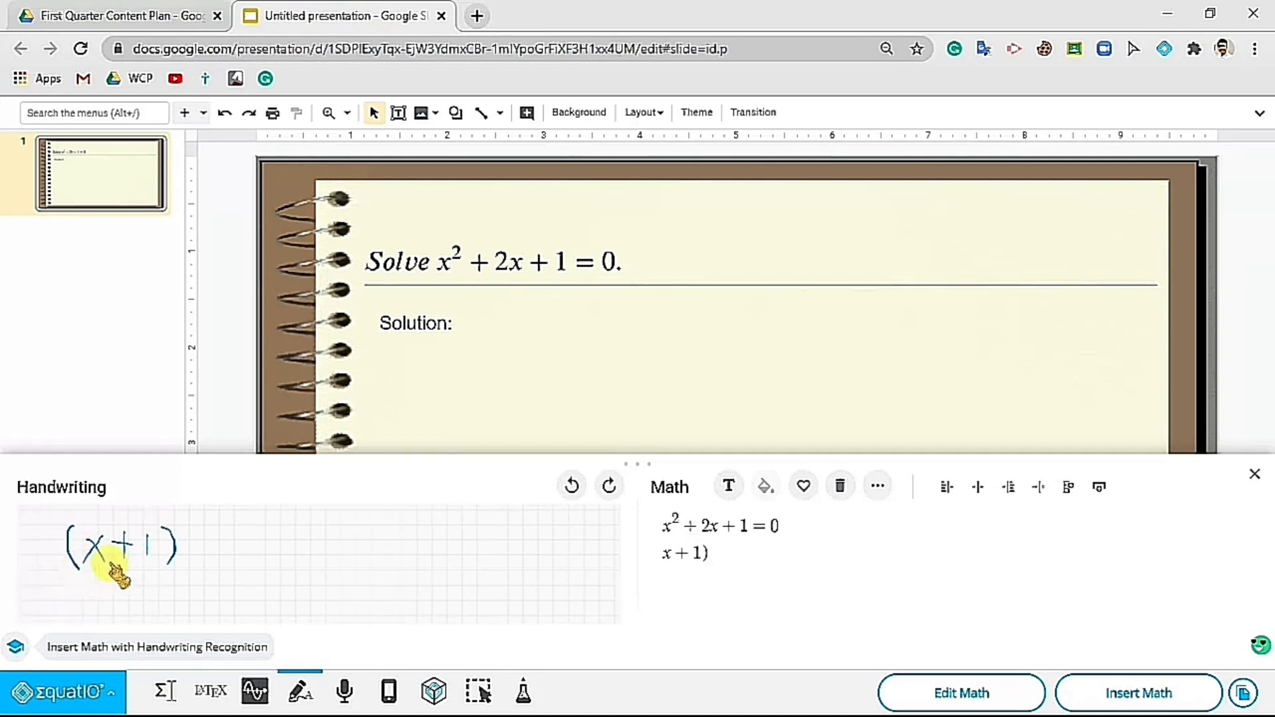
pyautogui.moveTo(198, 525)
pyautogui.mouseDown()
pyautogui.moveTo(193, 563)
pyautogui.moveTo(253, 543)
pyautogui.moveTo(298, 558)
pyautogui.moveTo(370, 535)
pyautogui.mouseUp()
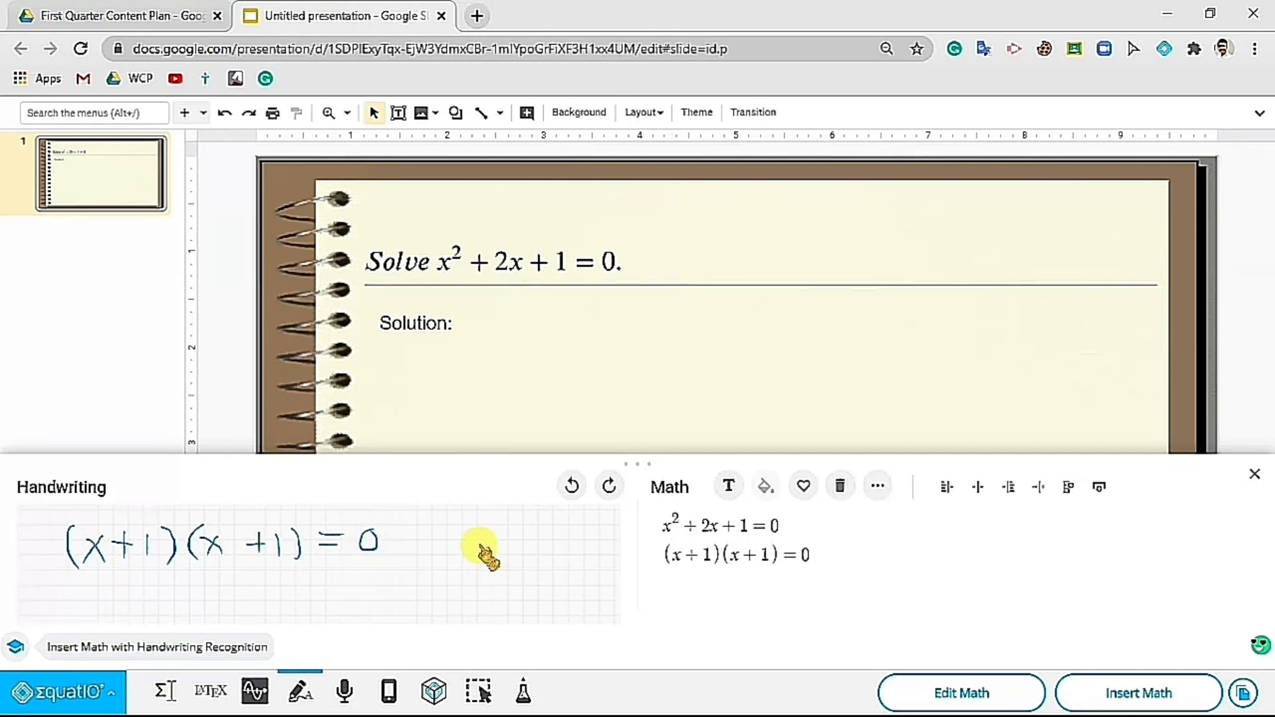
# - Handwrite the next step (x + 1)² = 0 on a new line
pyautogui.click(938, 569)
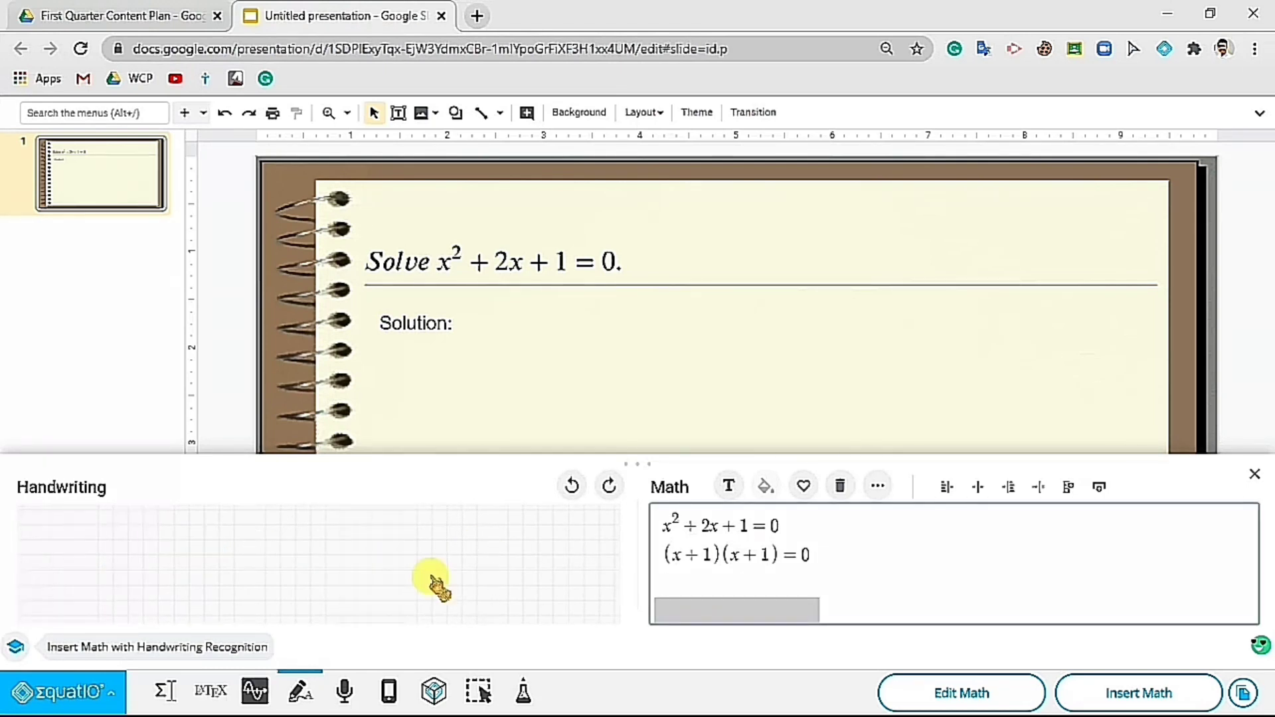
pyautogui.moveTo(95, 540)
pyautogui.mouseDown()
pyautogui.moveTo(114, 566)
pyautogui.moveTo(97, 571)
pyautogui.moveTo(147, 551)
pyautogui.moveTo(158, 561)
pyautogui.mouseUp()
pyautogui.moveTo(176, 534); pyautogui.dragTo(182, 561)
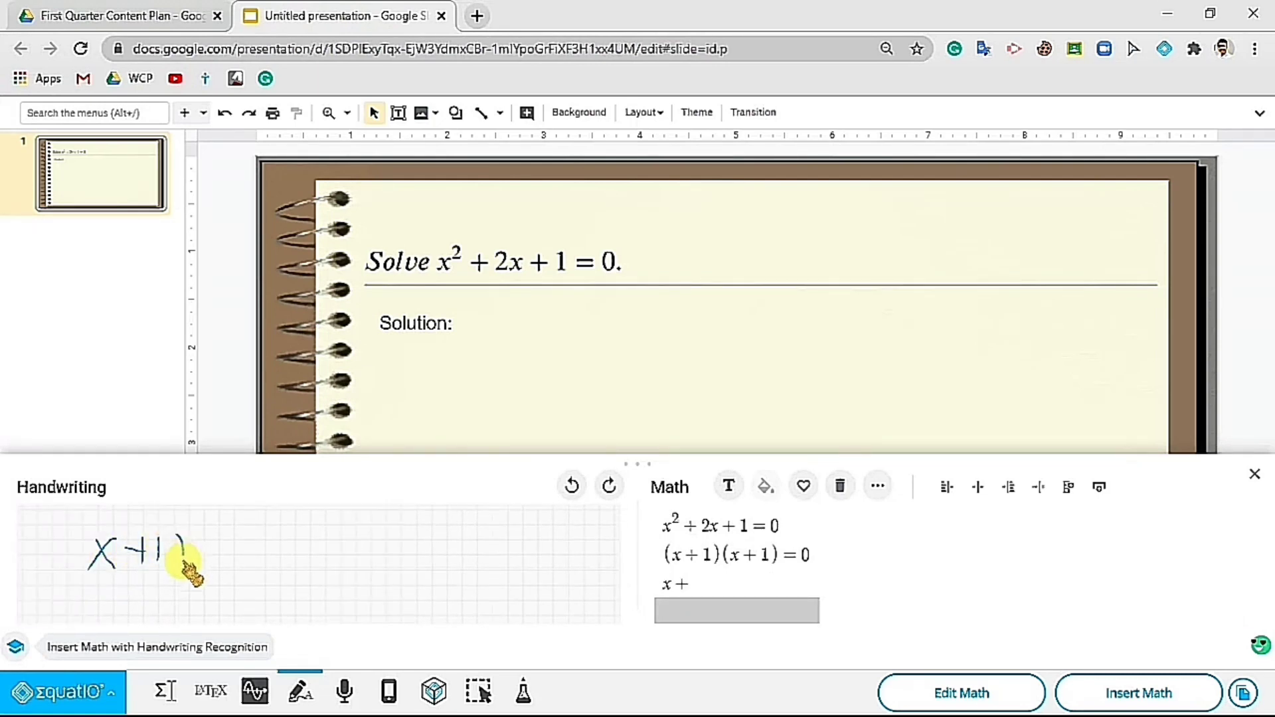
pyautogui.moveTo(75, 531); pyautogui.dragTo(72, 575)
pyautogui.moveTo(188, 526)
pyautogui.mouseDown()
pyautogui.moveTo(237, 564)
pyautogui.moveTo(278, 548)
pyautogui.moveTo(272, 539)
pyautogui.mouseUp()
# - Handwrite x + 1 = 0 and x = (−1), then insert all the steps onto the slide
pyautogui.press('Return')
pyautogui.moveTo(118, 539)
pyautogui.mouseDown()
pyautogui.moveTo(128, 568)
pyautogui.moveTo(134, 540)
pyautogui.moveTo(160, 556)
pyautogui.moveTo(171, 545)
pyautogui.moveTo(119, 581)
pyautogui.mouseUp()
pyautogui.moveTo(189, 535)
pyautogui.mouseDown()
pyautogui.moveTo(188, 564)
pyautogui.moveTo(239, 541)
pyautogui.moveTo(270, 556)
pyautogui.moveTo(278, 535)
pyautogui.mouseUp()
pyautogui.moveTo(159, 582)
pyautogui.mouseDown()
pyautogui.moveTo(178, 609)
pyautogui.moveTo(155, 612)
pyautogui.moveTo(219, 592)
pyautogui.moveTo(246, 605)
pyautogui.moveTo(257, 579)
pyautogui.moveTo(262, 608)
pyautogui.moveTo(279, 608)
pyautogui.mouseUp()
pyautogui.click(770, 607)
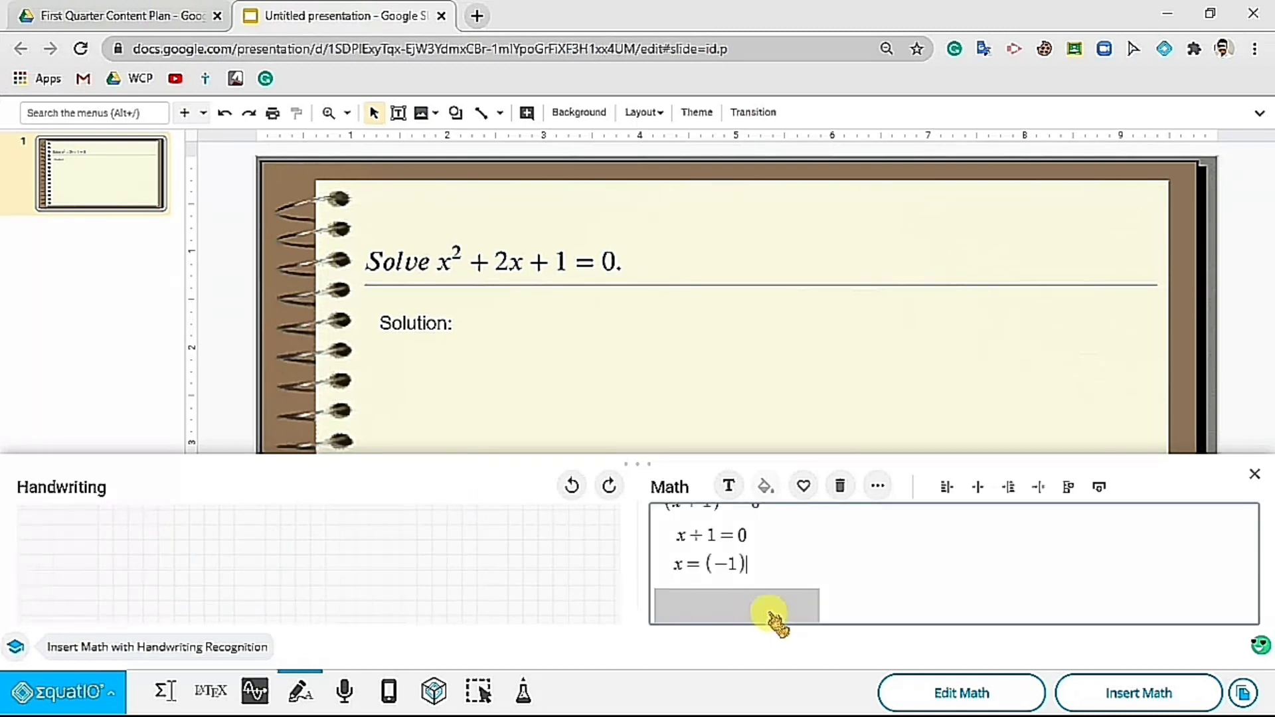
pyautogui.click(1137, 695)
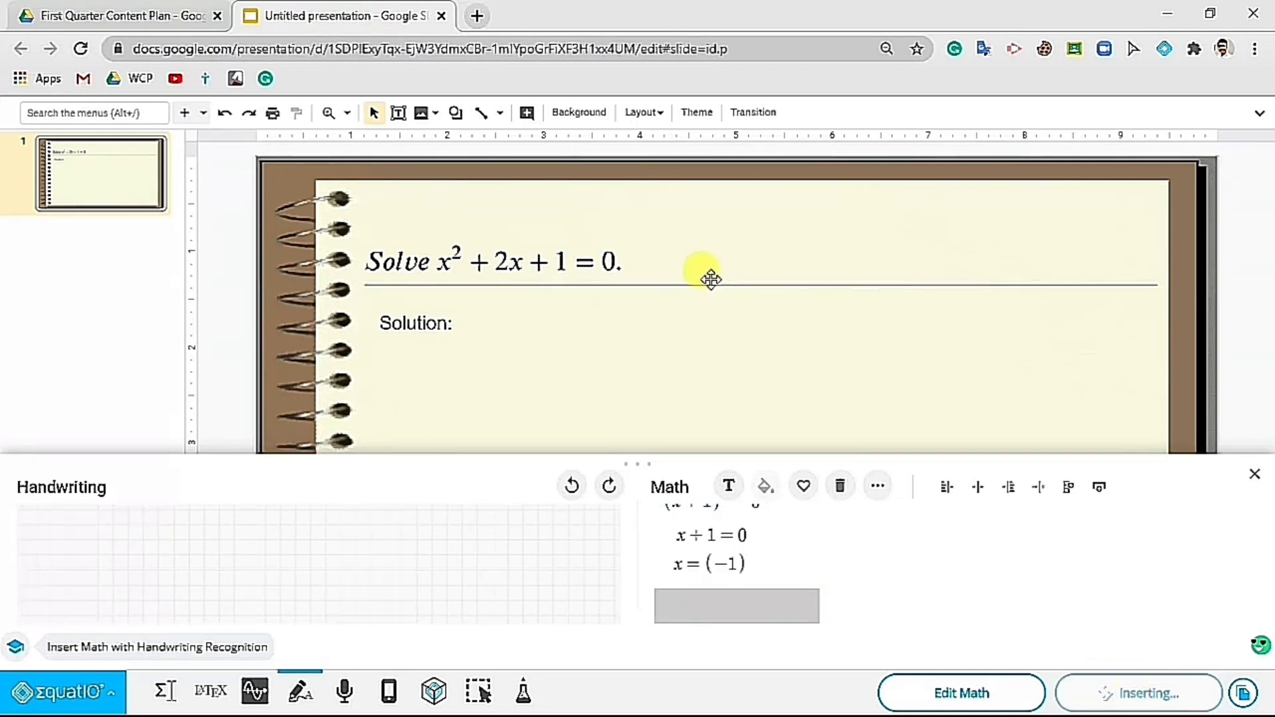
# - Nudge the solution steps beside Solution: and draw a rectangle around x = (−1)
pyautogui.click(1253, 474)
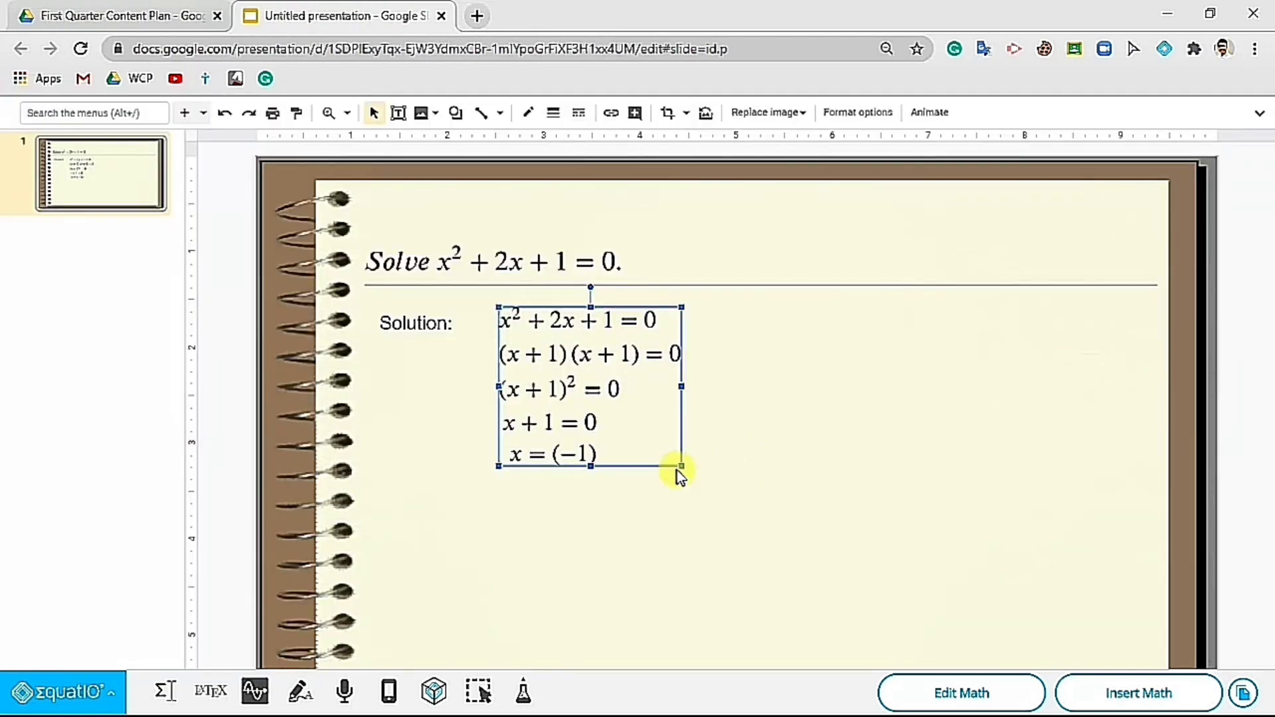
pyautogui.moveTo(636, 395); pyautogui.dragTo(624, 406)
pyautogui.click(776, 425)
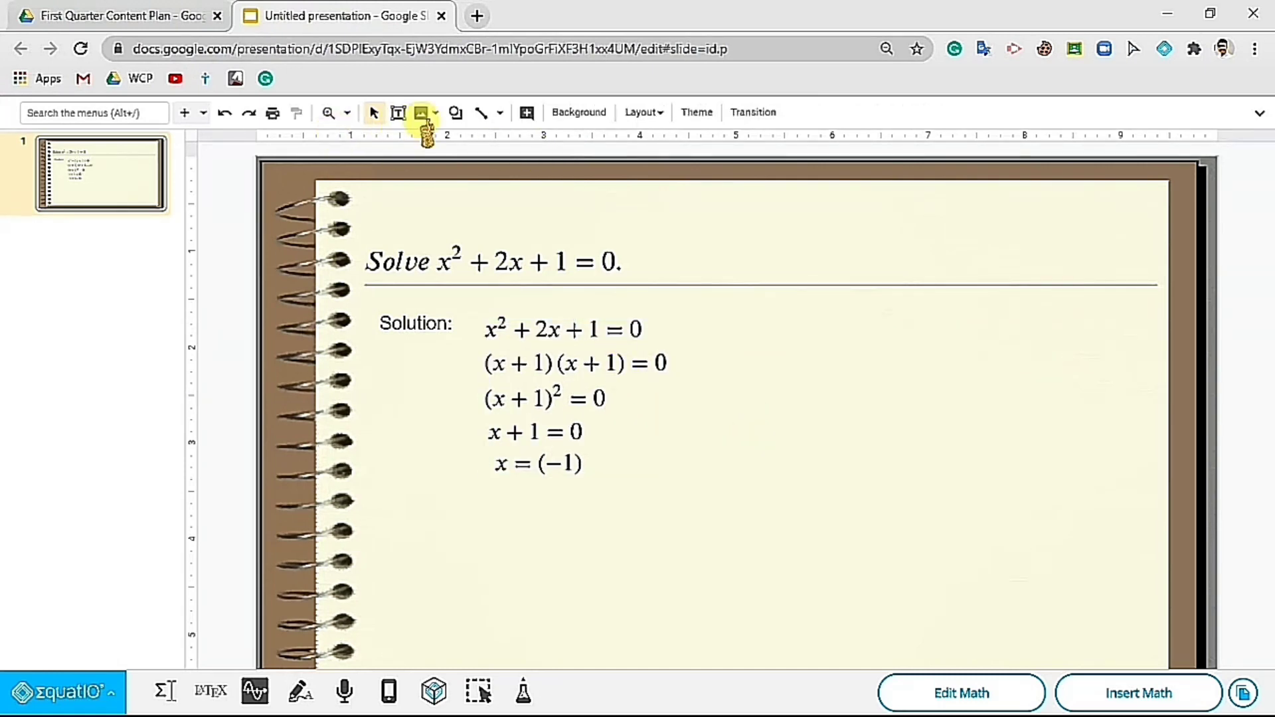
pyautogui.click(456, 113)
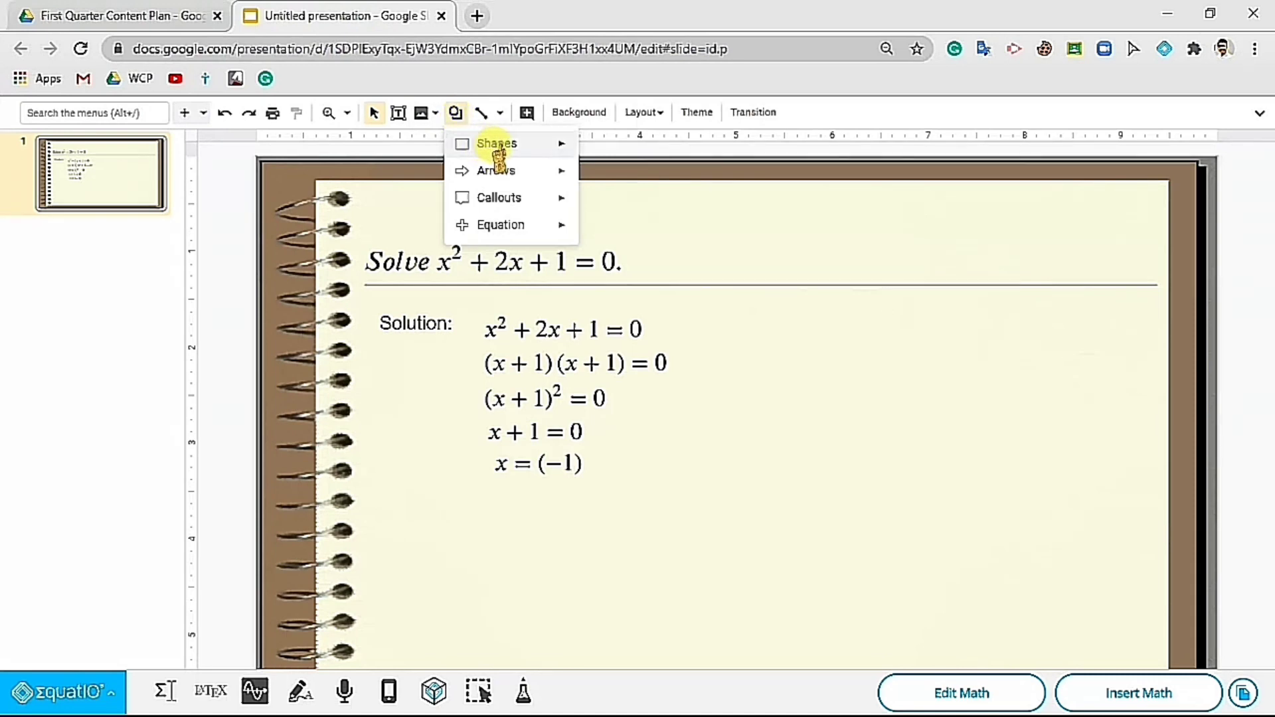
pyautogui.moveTo(492, 150)
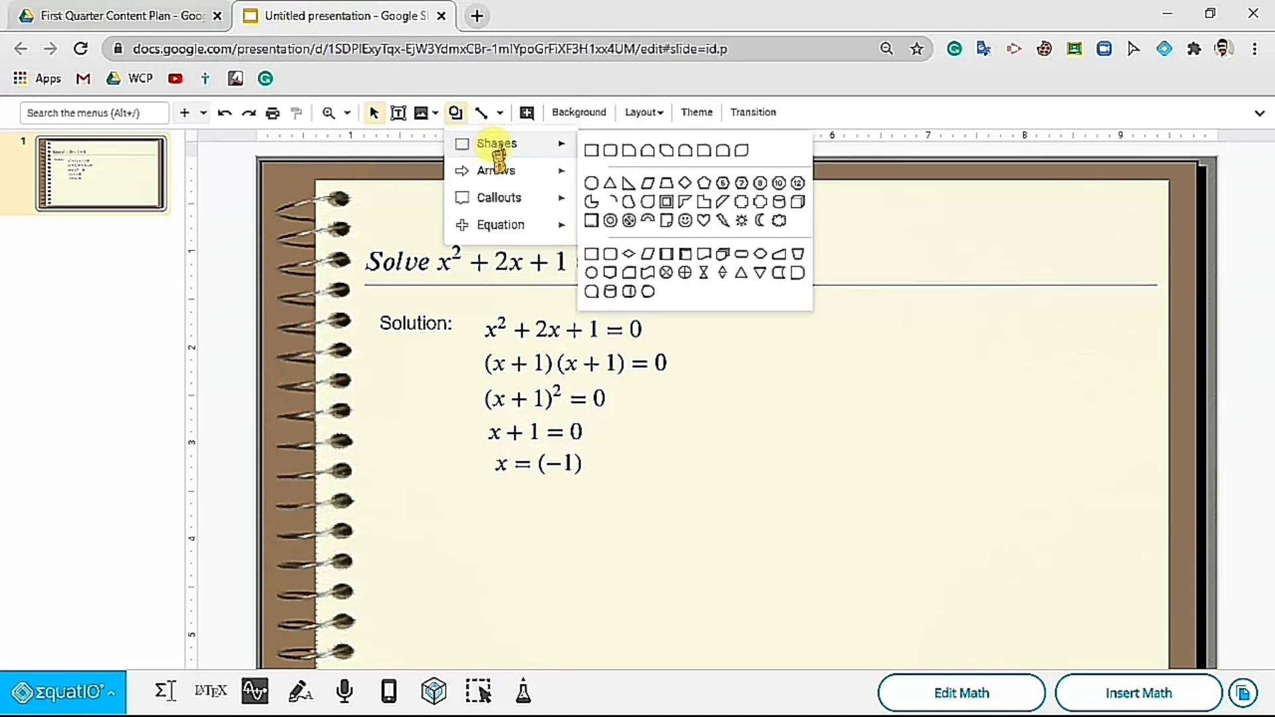
pyautogui.click(590, 153)
pyautogui.moveTo(470, 481); pyautogui.dragTo(601, 445)
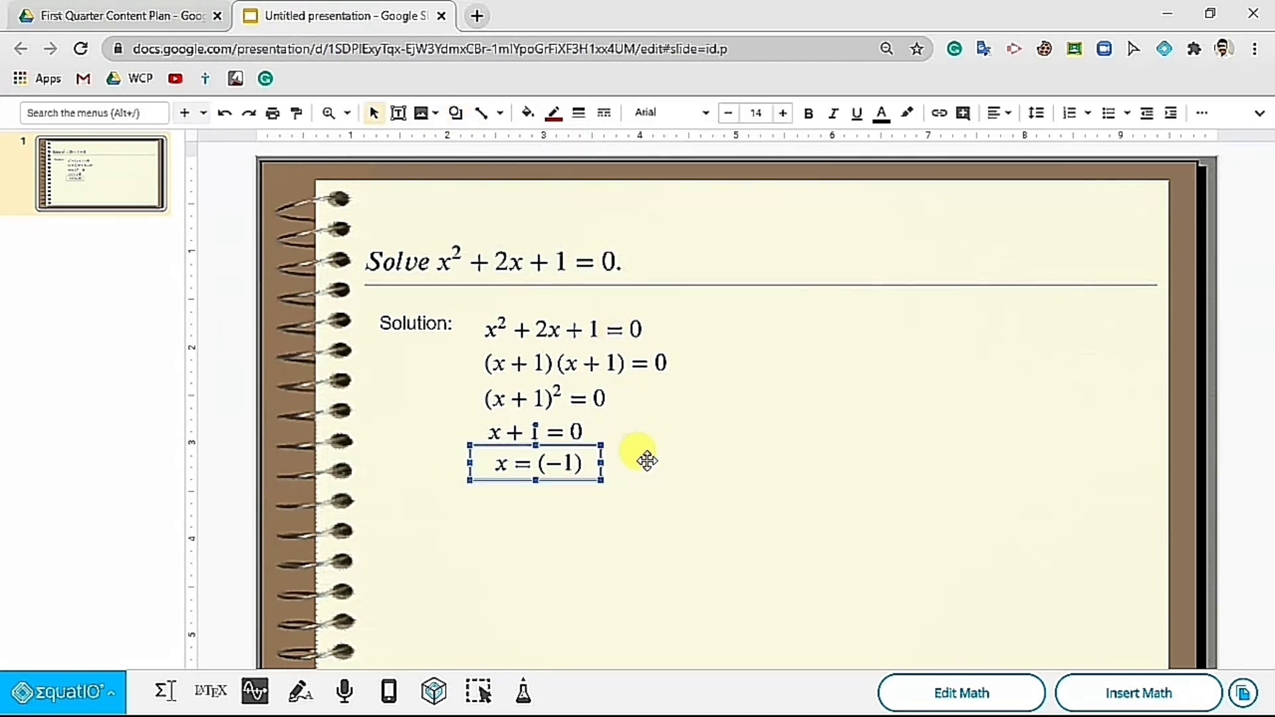
# - Add a 'Checking:' text box to the right of the solution
pyautogui.click(646, 395)
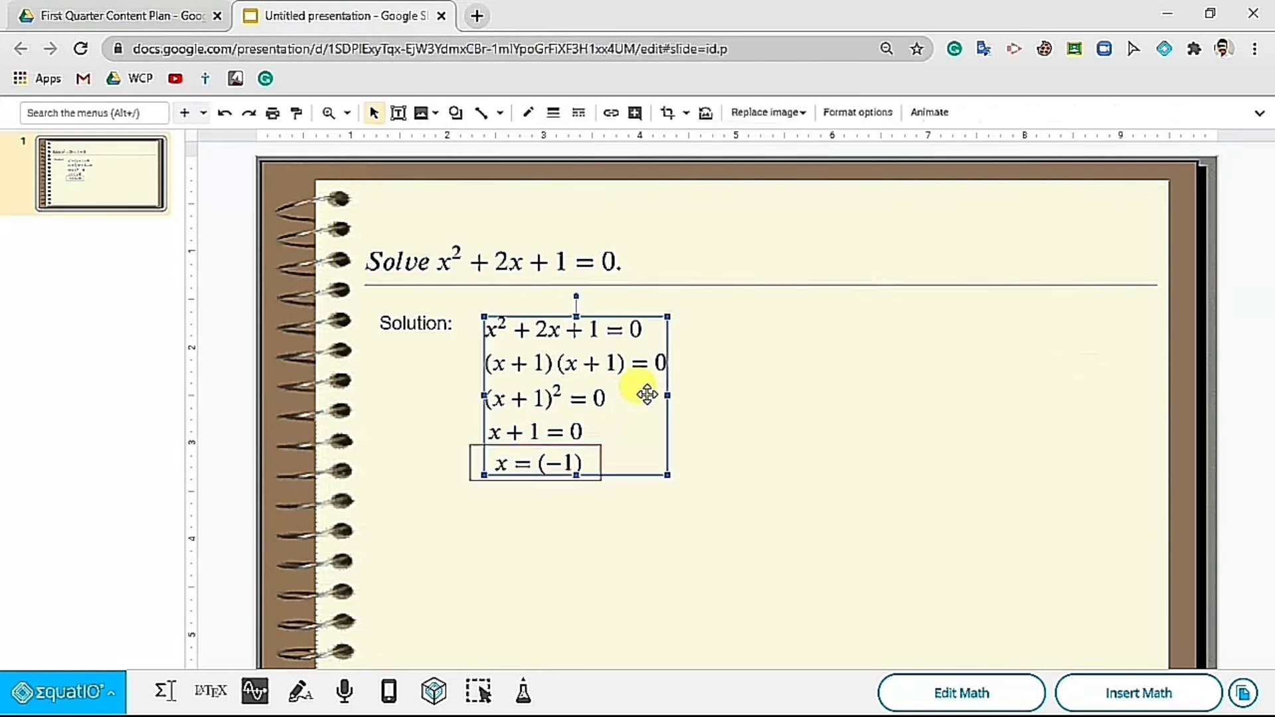
pyautogui.click(772, 391)
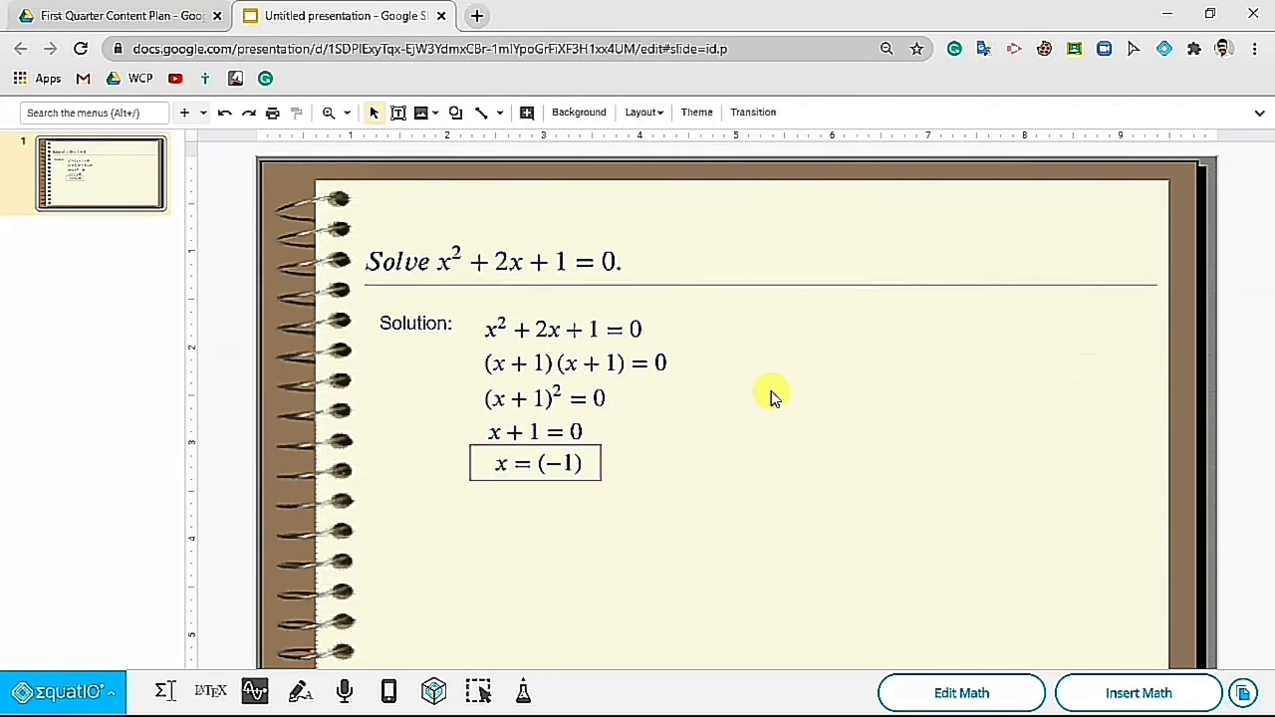
pyautogui.moveTo(724, 305); pyautogui.dragTo(934, 338)
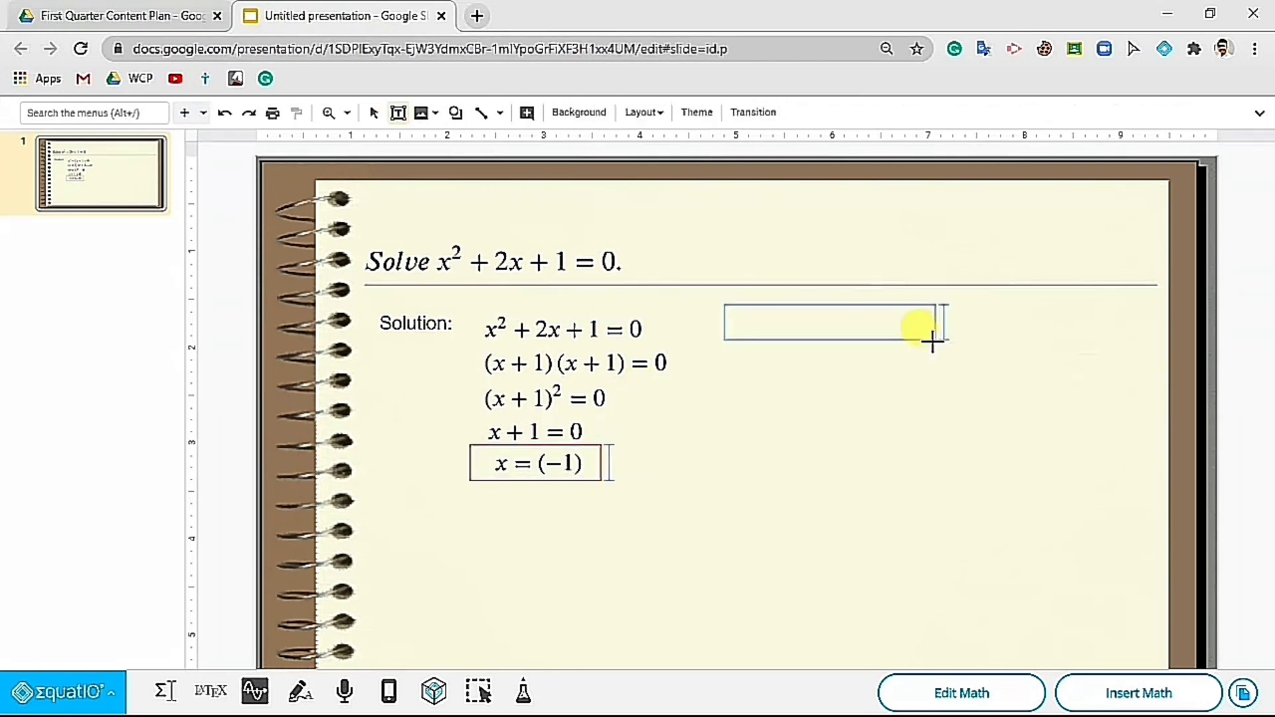
pyautogui.click(871, 392)
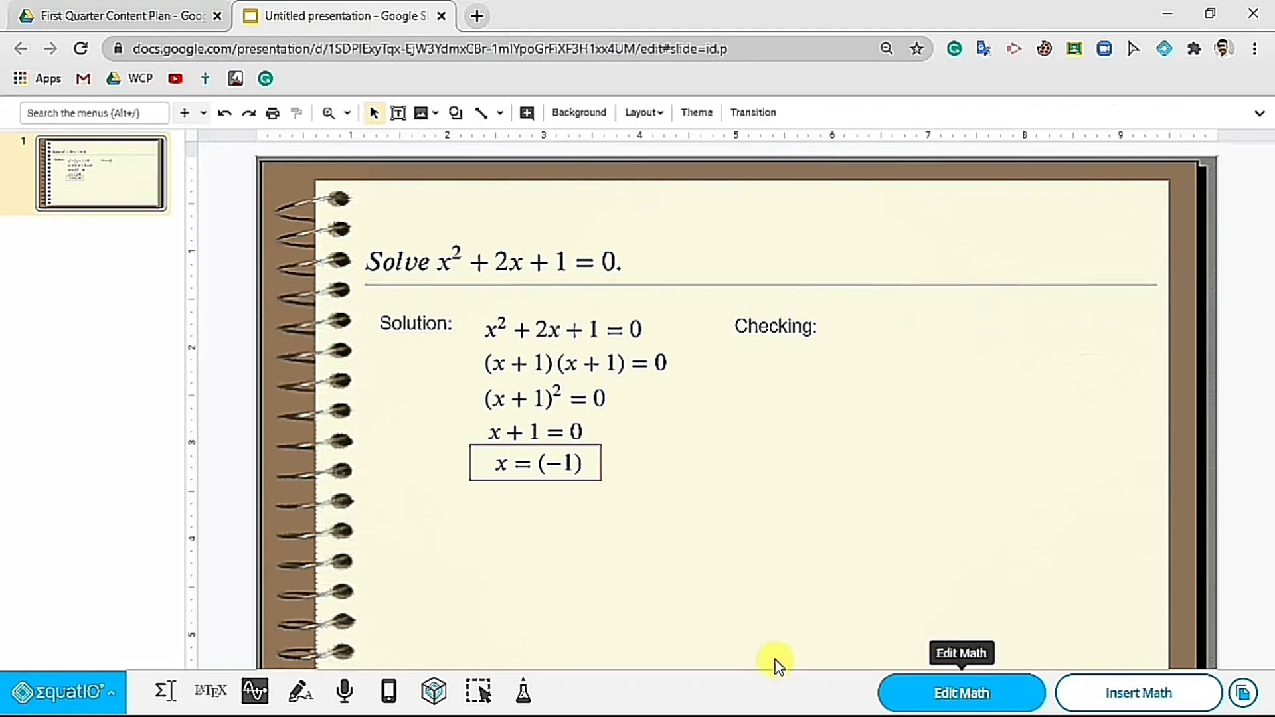
# - Dictate the first two checking lines, starting with −1² + 2 × −1 + 1 = 0, in EquatIO Speech Input
pyautogui.click(343, 694)
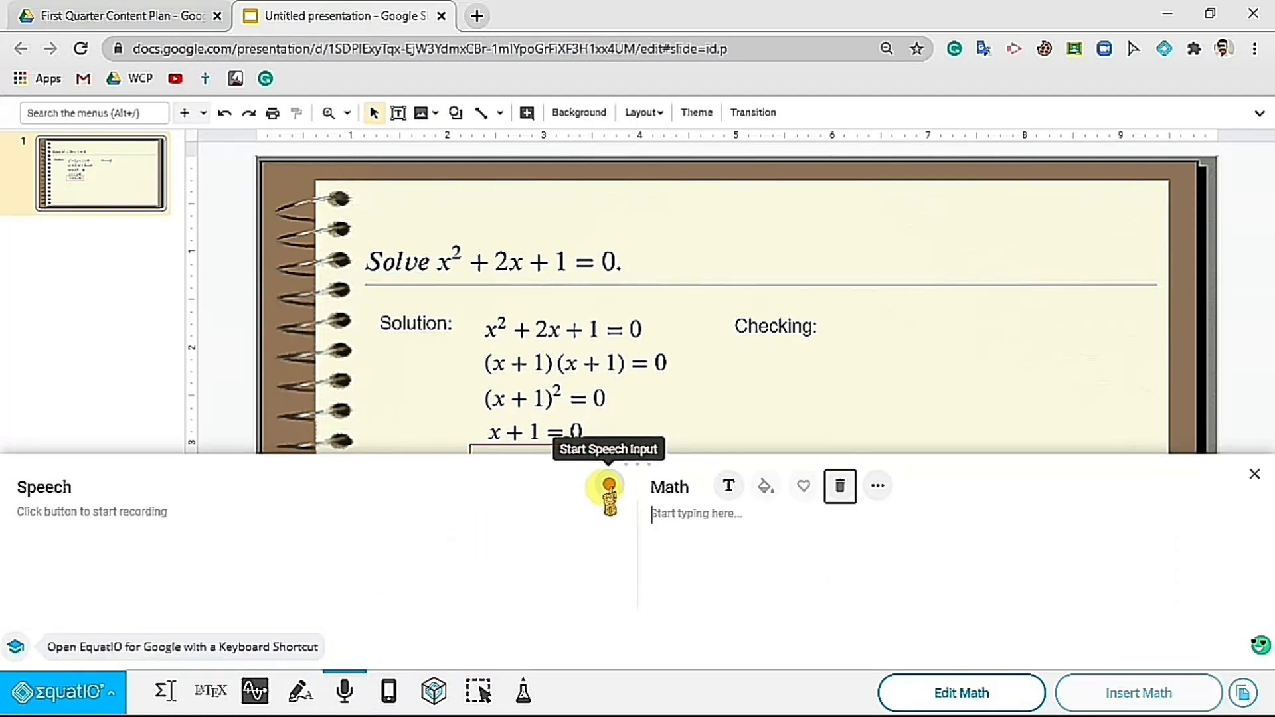
pyautogui.click(608, 490)
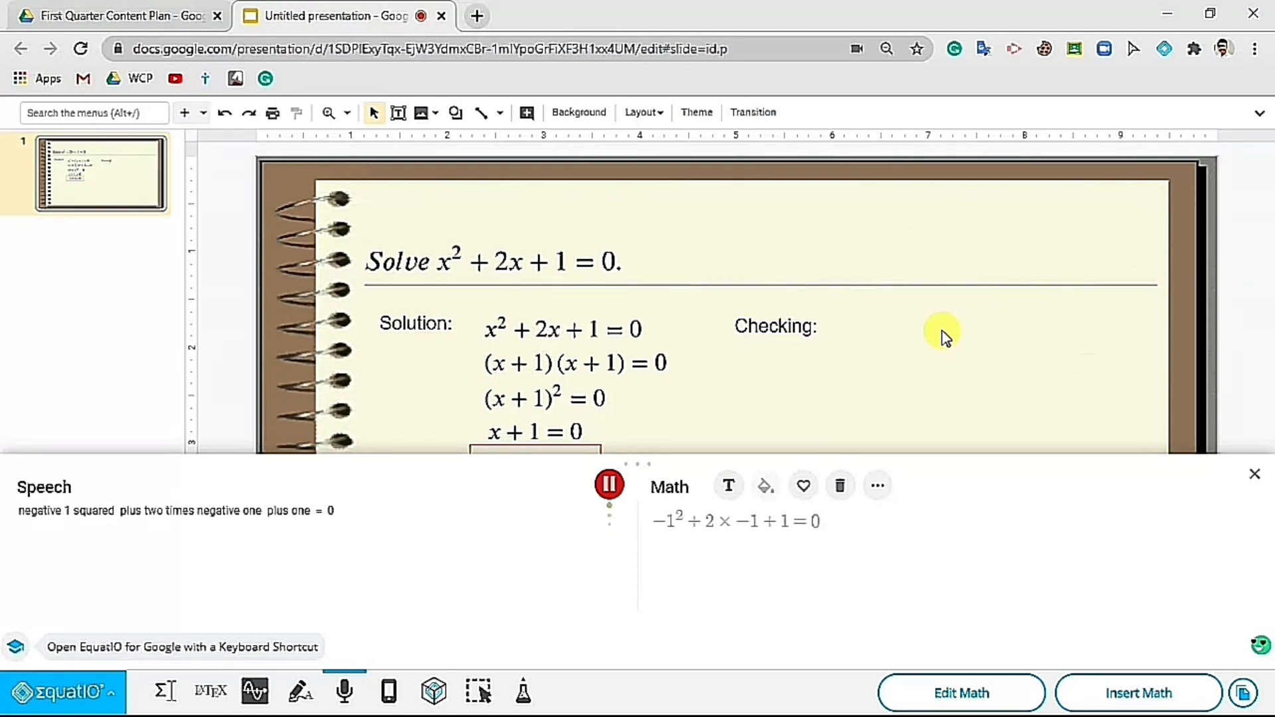
pyautogui.click(600, 488)
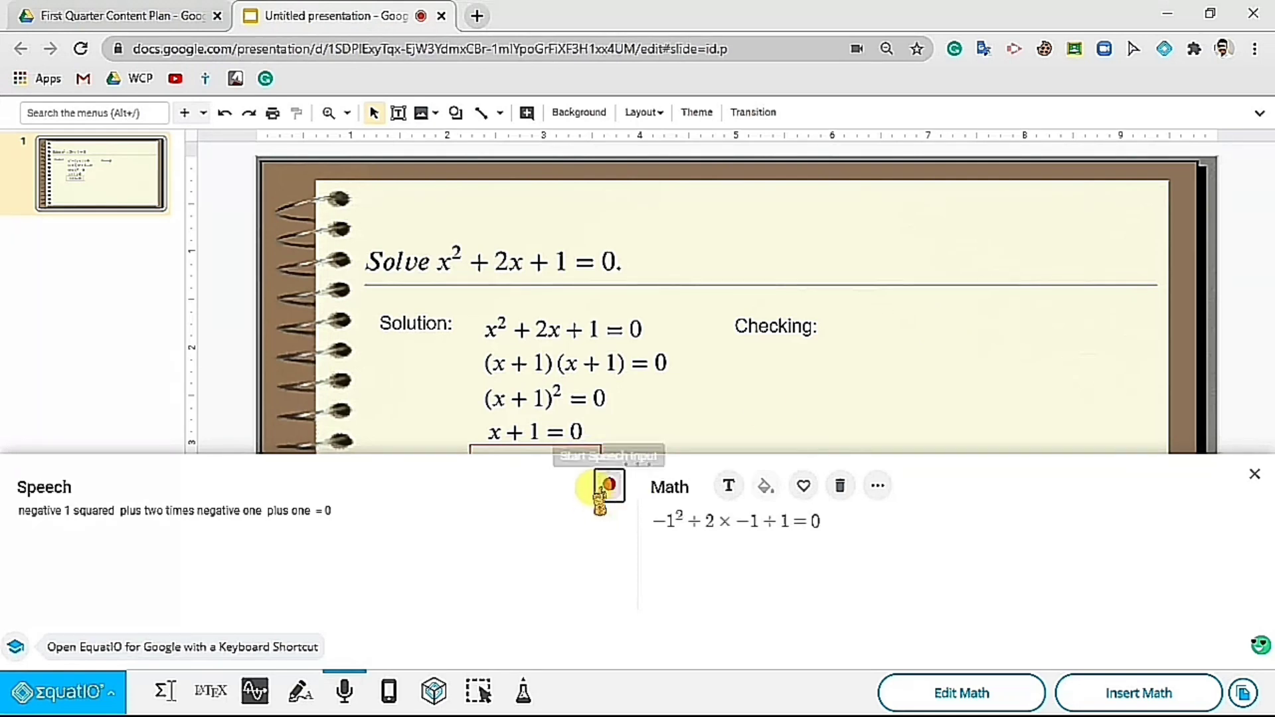
pyautogui.click(858, 526)
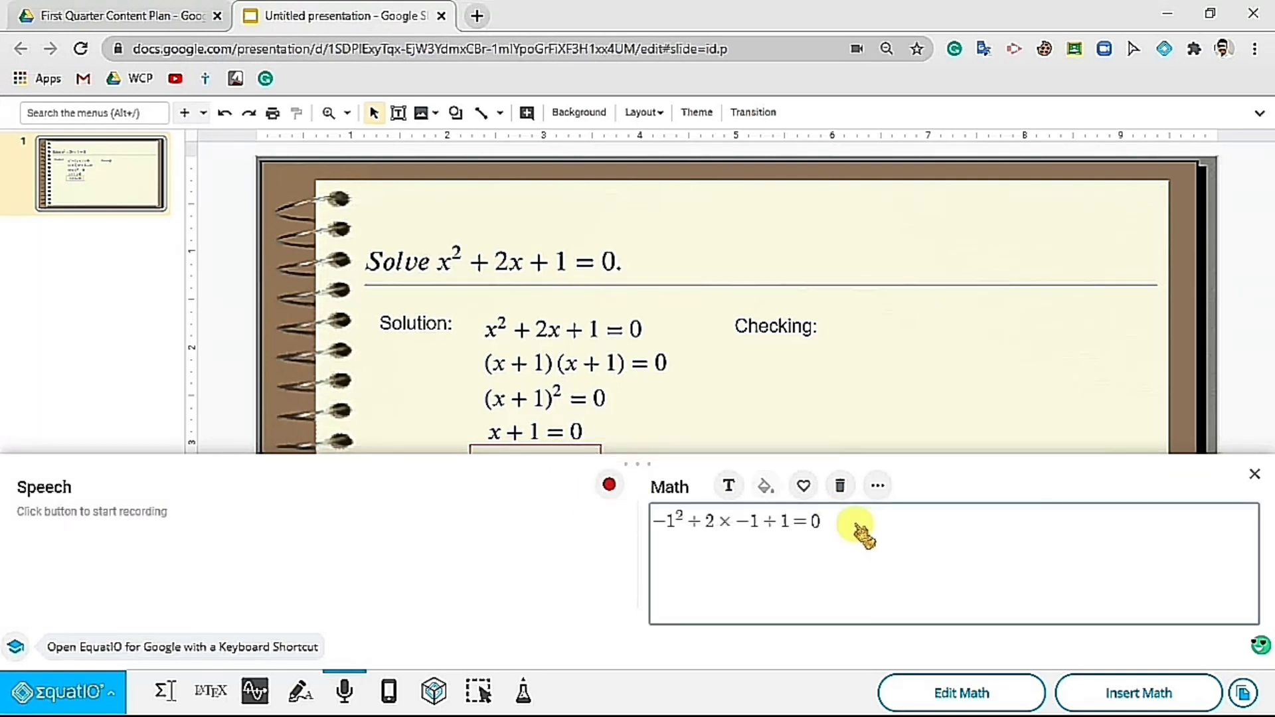
pyautogui.press('Return')
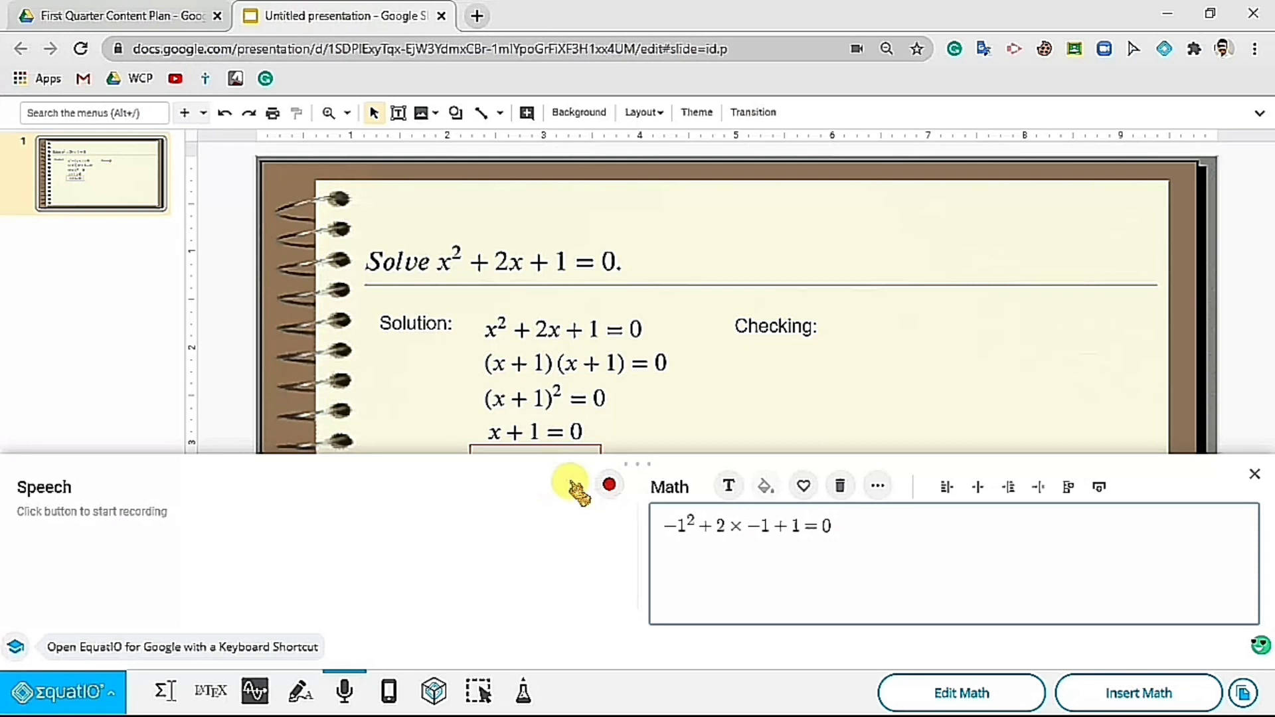
pyautogui.click(606, 487)
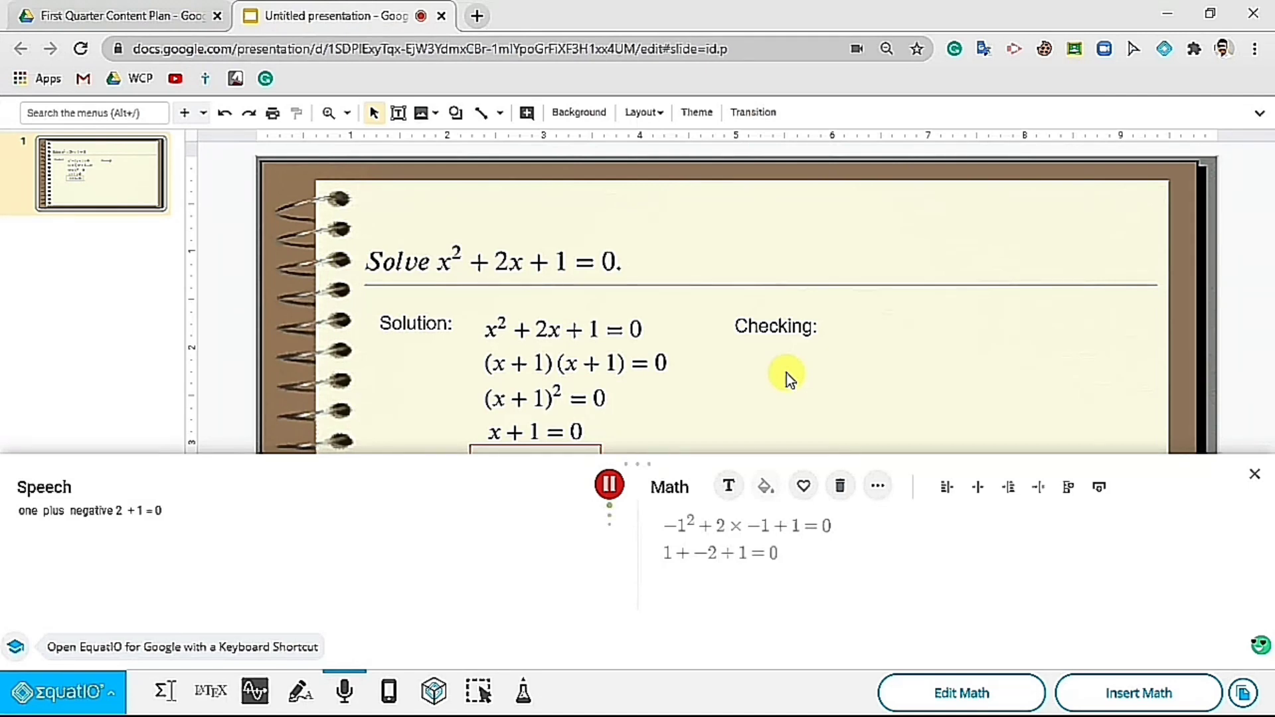
pyautogui.click(621, 498)
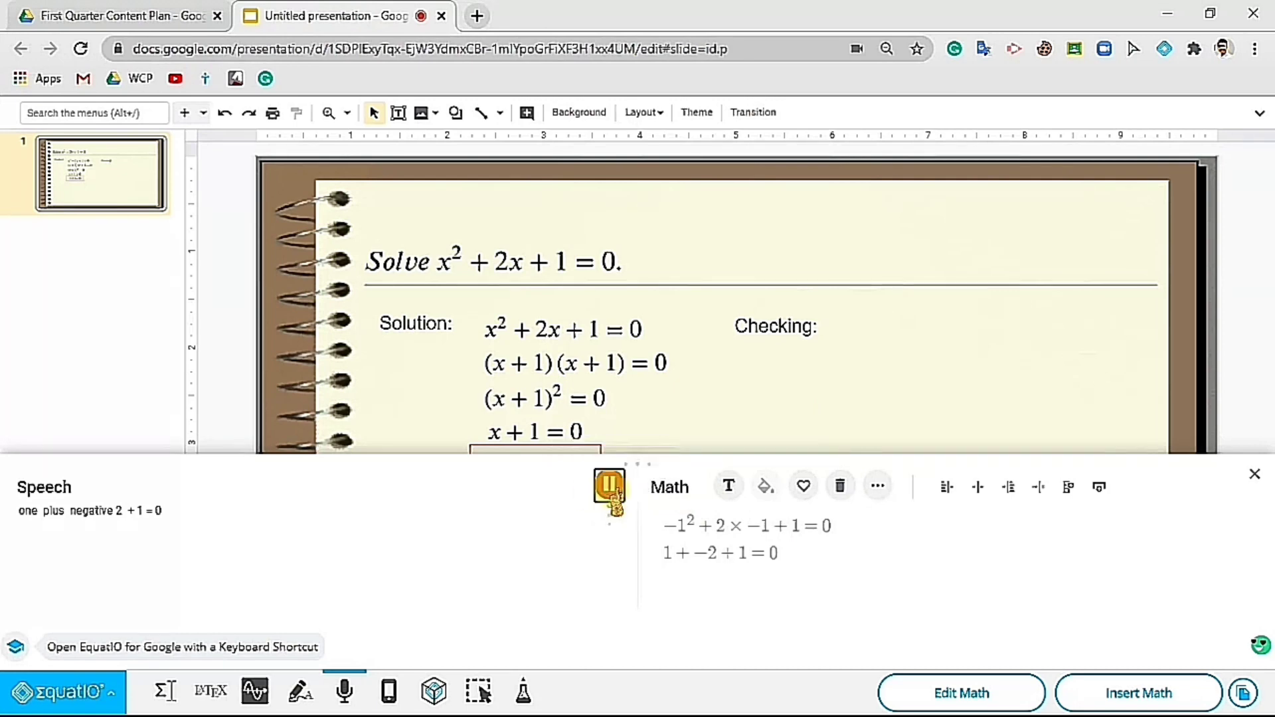
pyautogui.click(831, 577)
pyautogui.press('Return')
# - Dictate the remaining lines through −1 + 1 = 0 and 0 = 0, then insert them
pyautogui.click(609, 486)
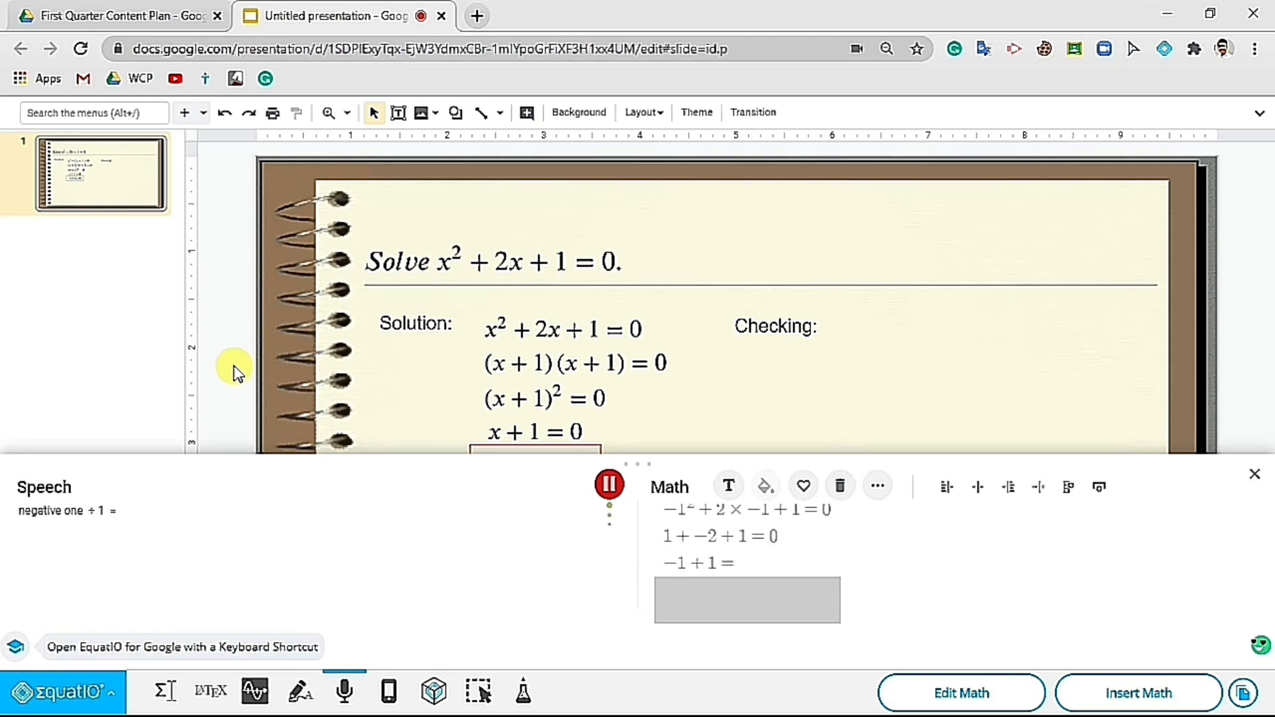
pyautogui.click(609, 486)
pyautogui.click(770, 574)
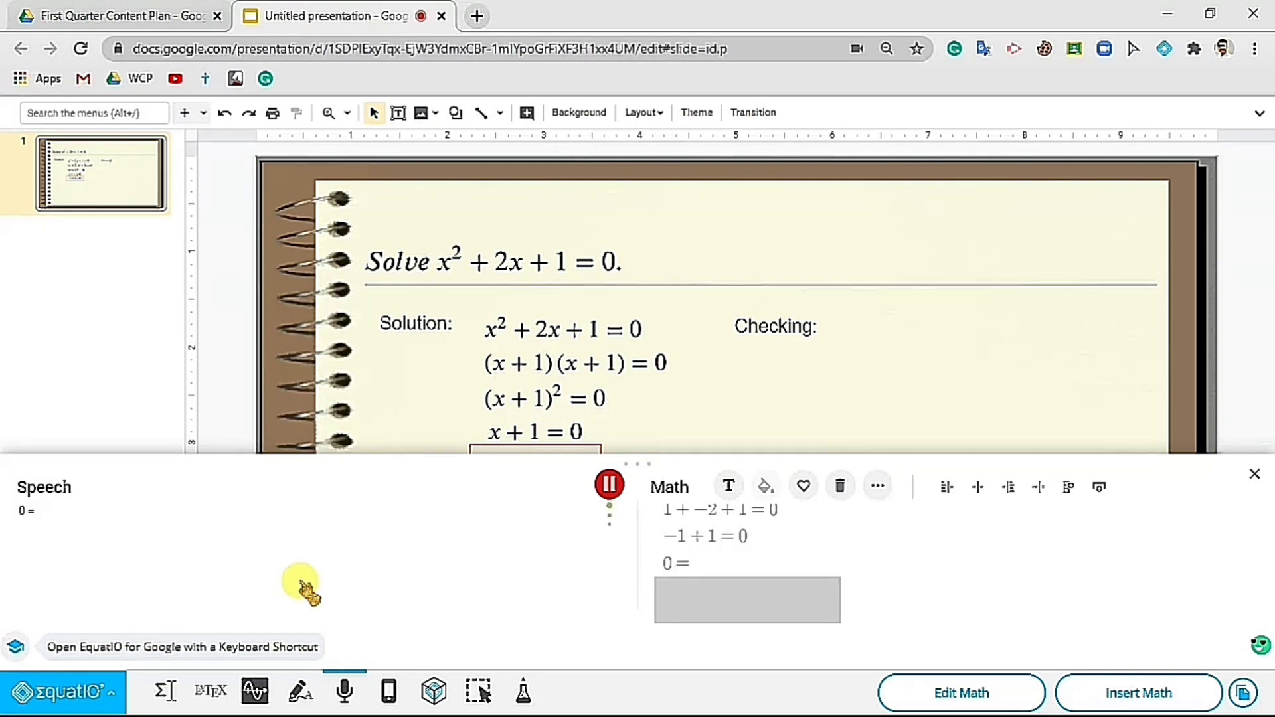
pyautogui.click(608, 484)
pyautogui.click(776, 561)
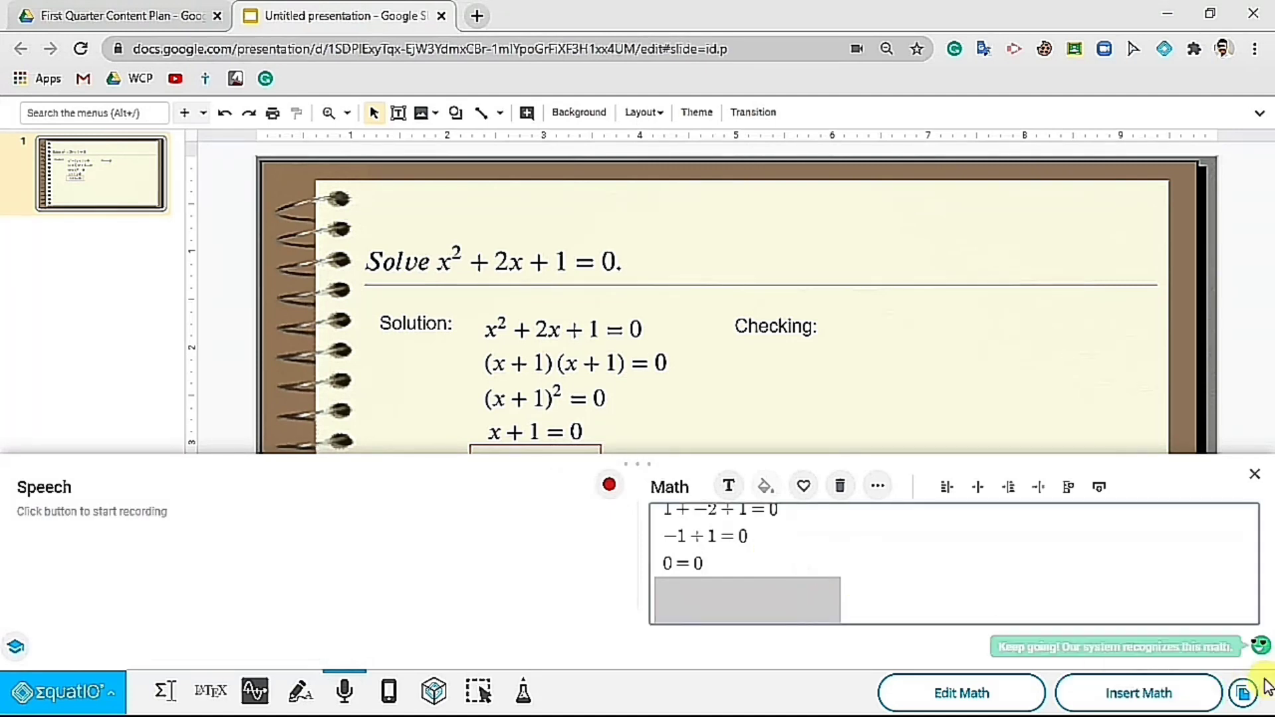
pyautogui.click(1159, 697)
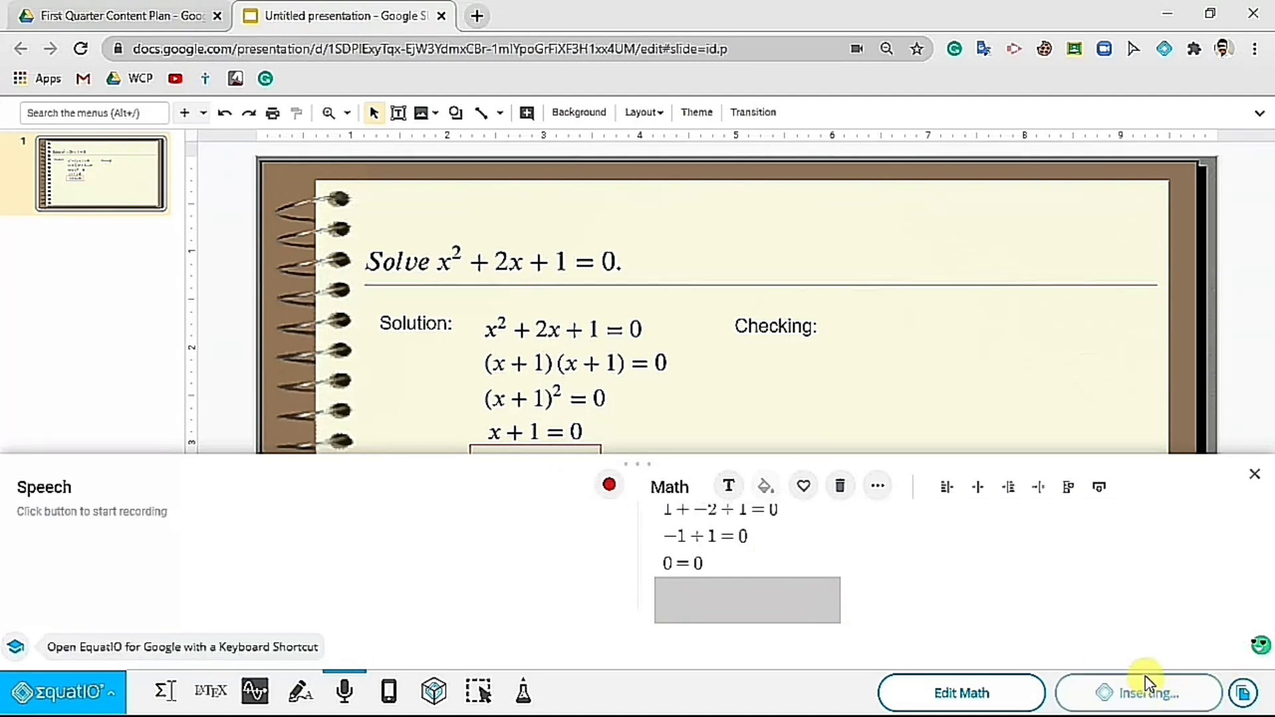
# - Move the checking steps beside Checking: and add a 'TRUE' label next to 0 = 0
pyautogui.moveTo(378, 572)
pyautogui.mouseDown()
pyautogui.moveTo(819, 456)
pyautogui.moveTo(938, 395)
pyautogui.moveTo(1033, 439)
pyautogui.mouseUp()
pyautogui.click(942, 519)
pyautogui.click(398, 112)
pyautogui.write('TRUE')
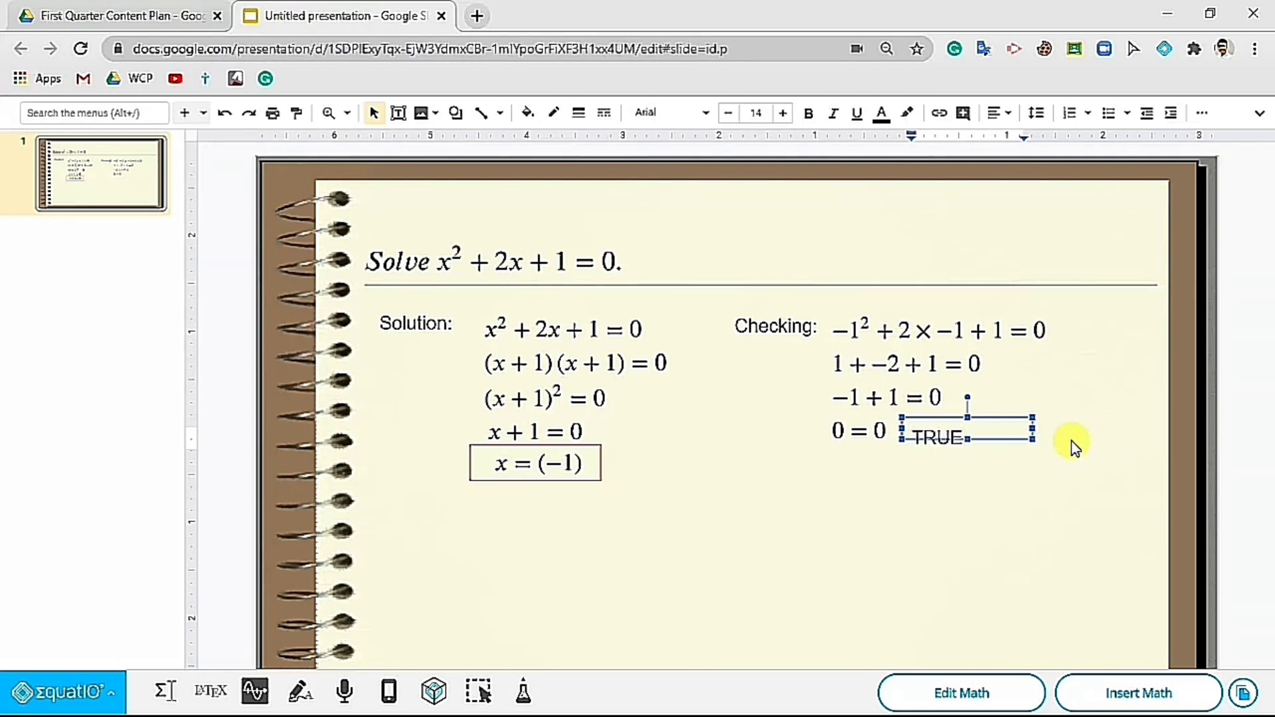
pyautogui.click(995, 461)
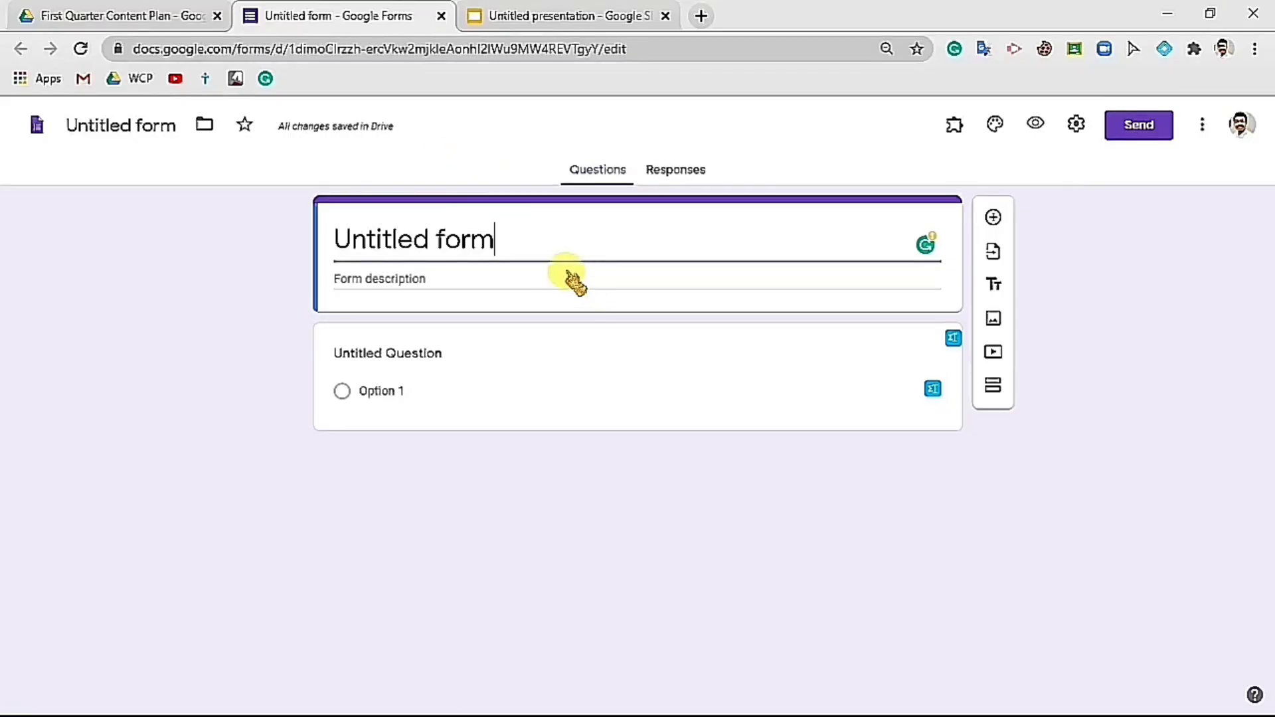
# - Title the form 'Mathematics Quiz' and add the description 'Perform the indicated operations. Show your complete solution.'
pyautogui.moveTo(506, 236); pyautogui.dragTo(333, 233)
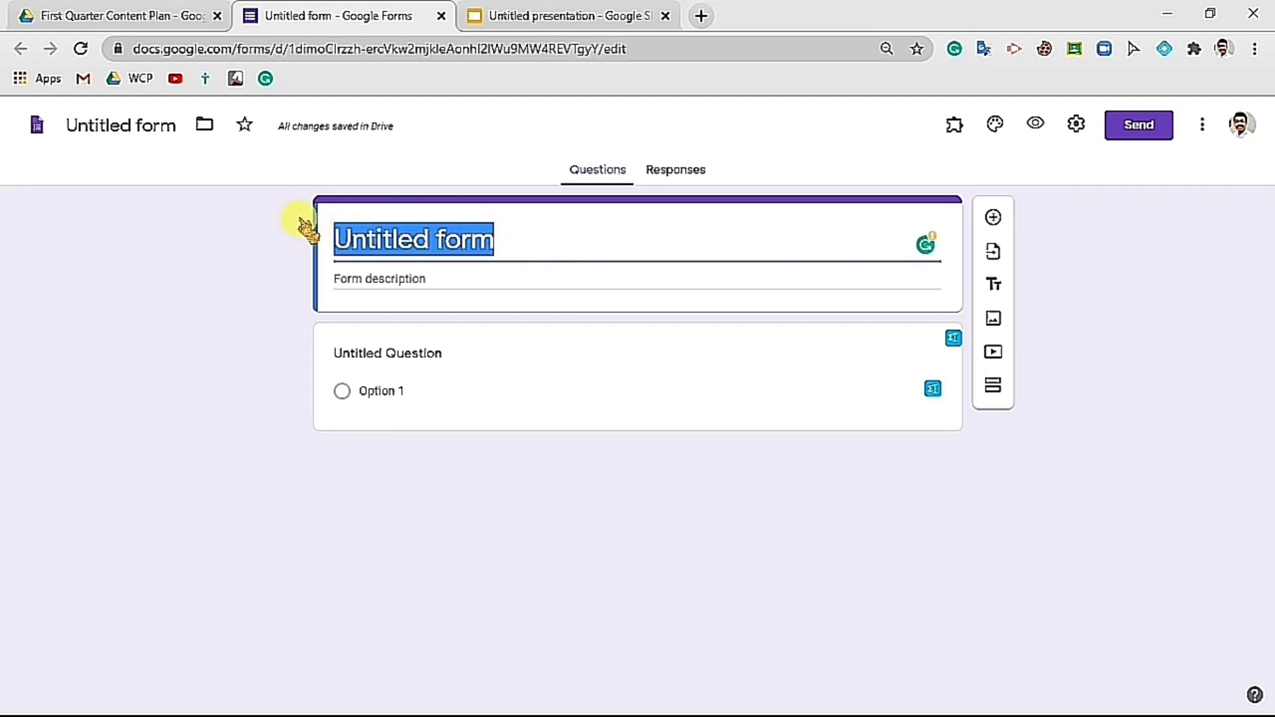
pyautogui.write('Mathematics')
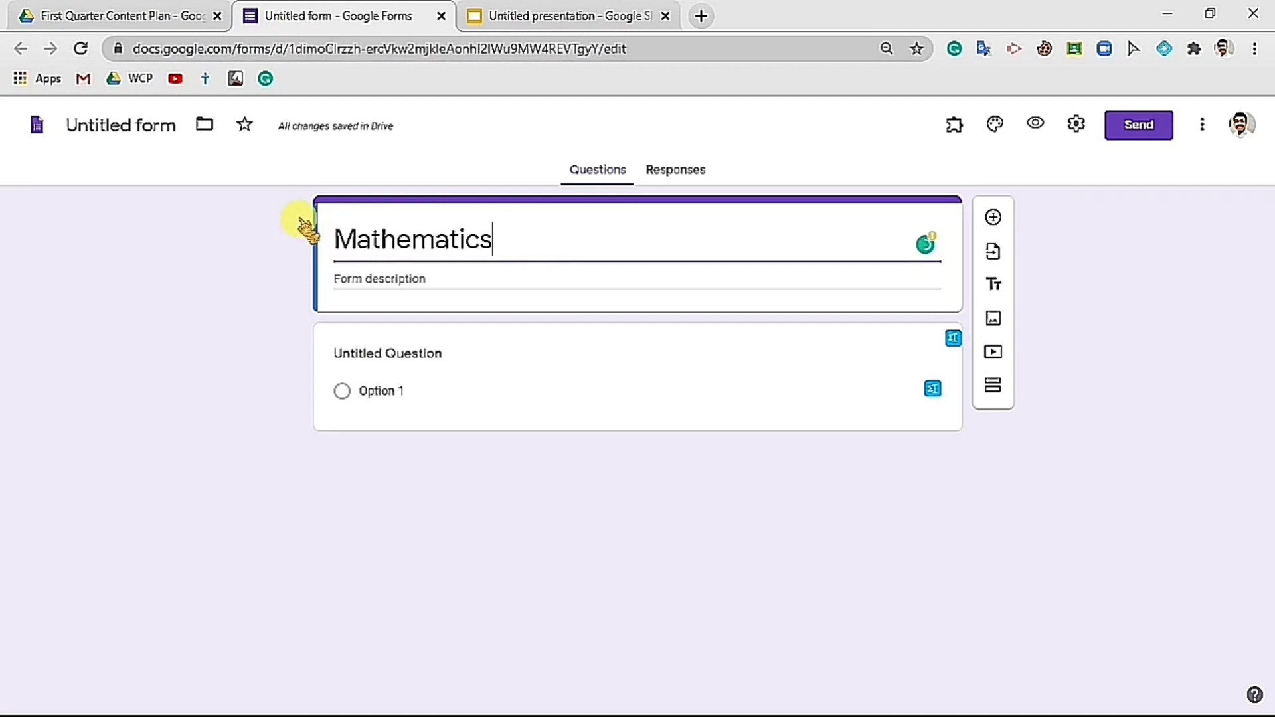
pyautogui.write(' Quiz')
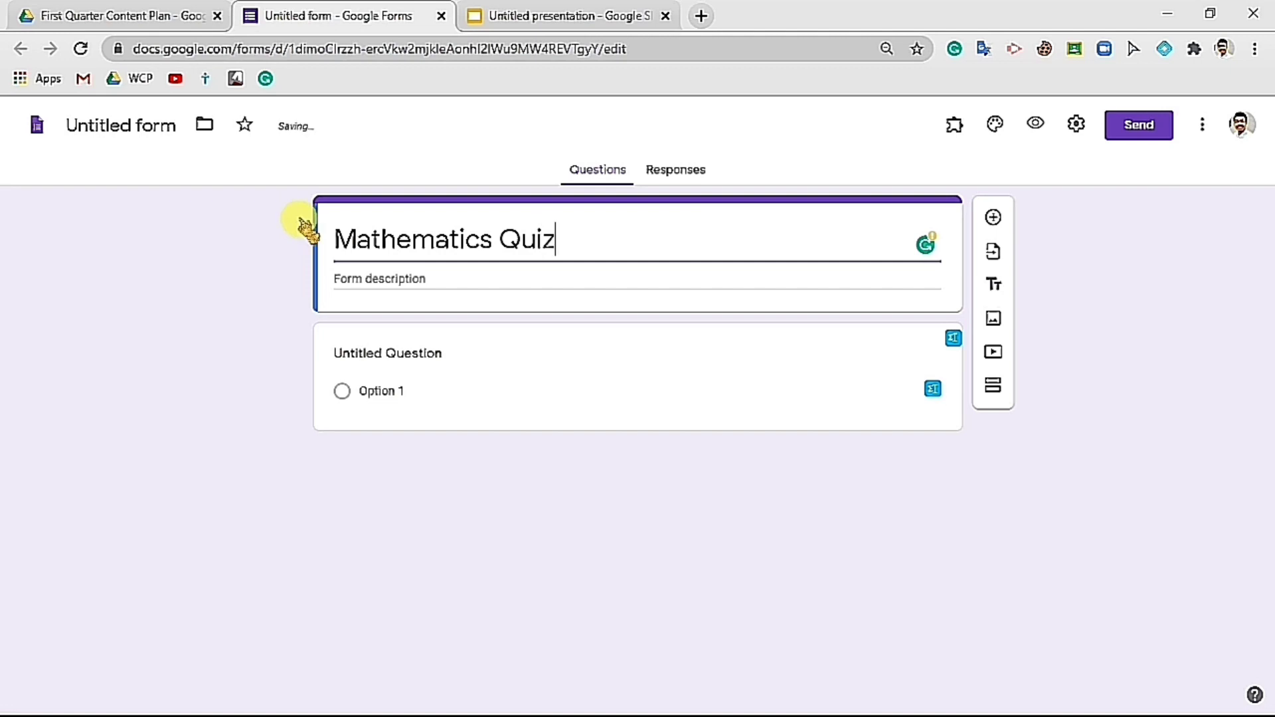
pyautogui.click(392, 284)
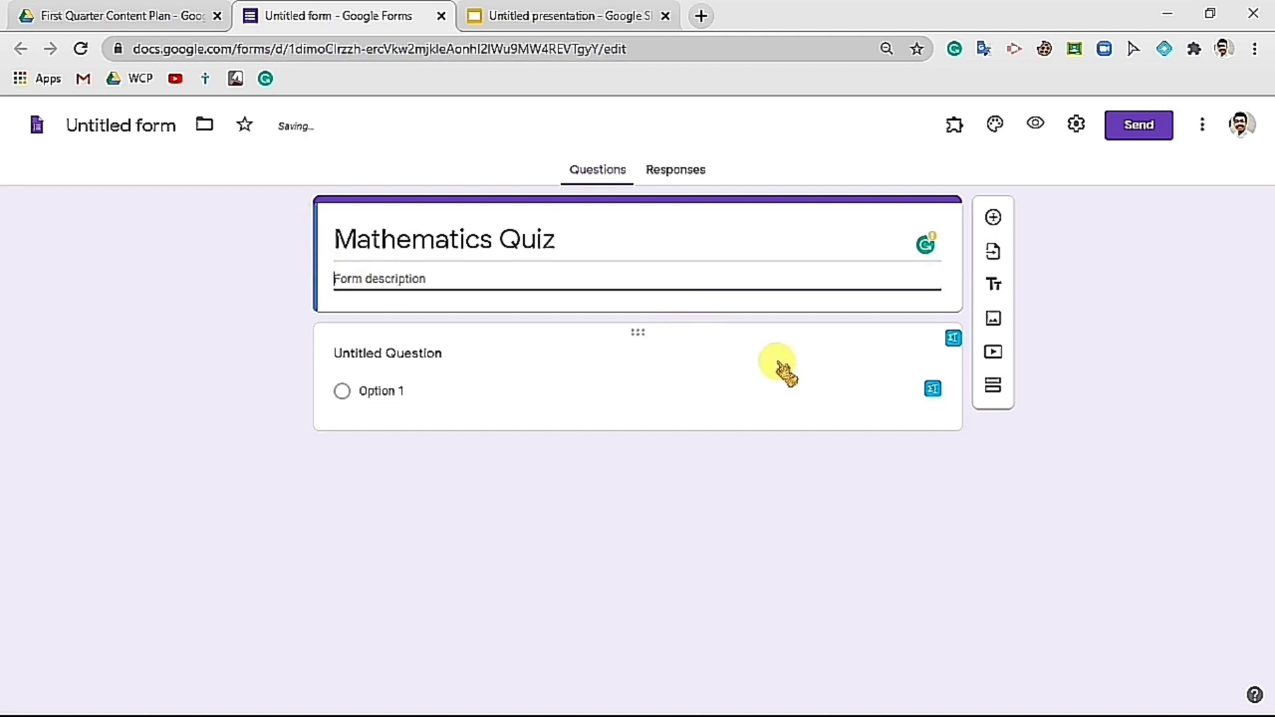
pyautogui.write('Perform the')
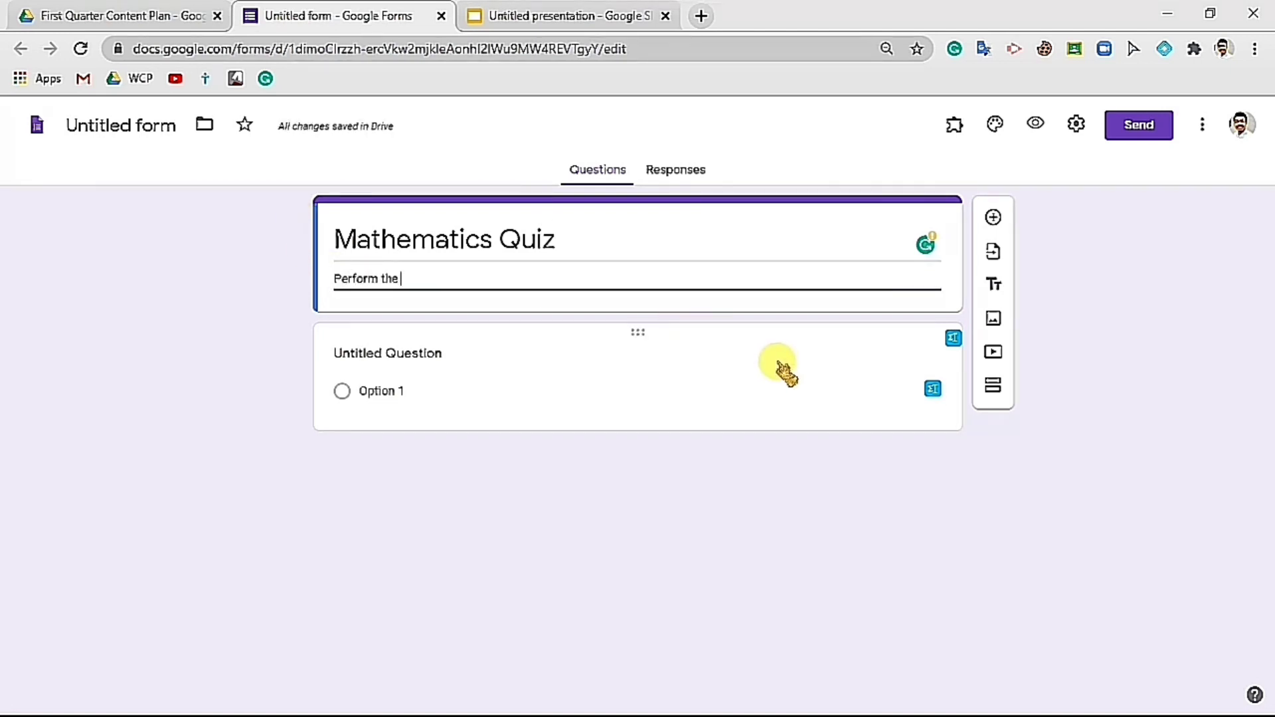
pyautogui.write(' indi')
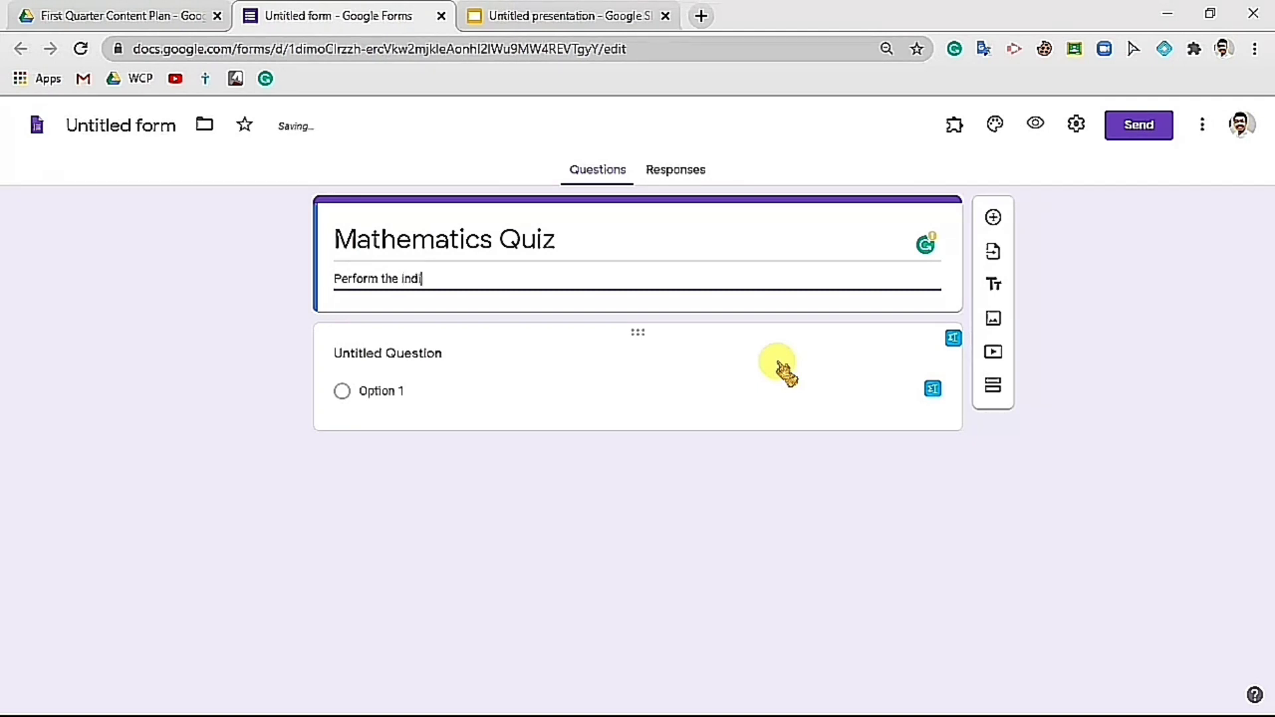
pyautogui.write('cated operations.')
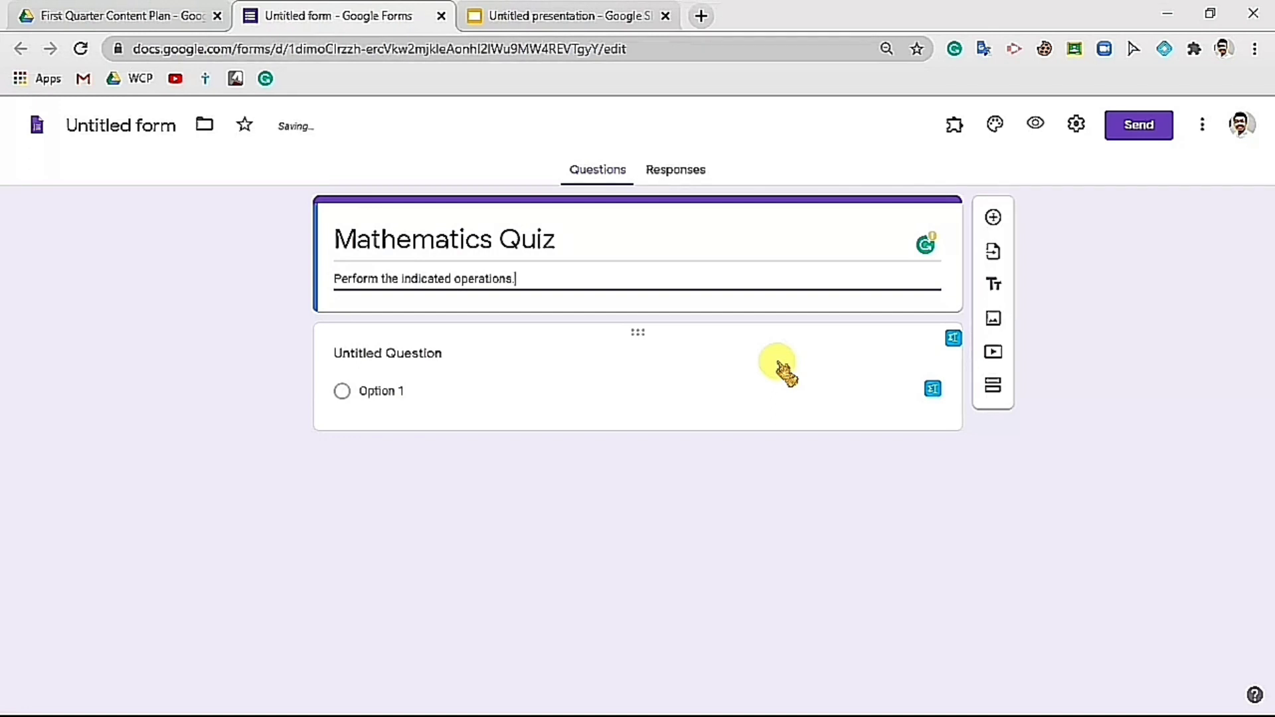
pyautogui.write(' Show your complet')
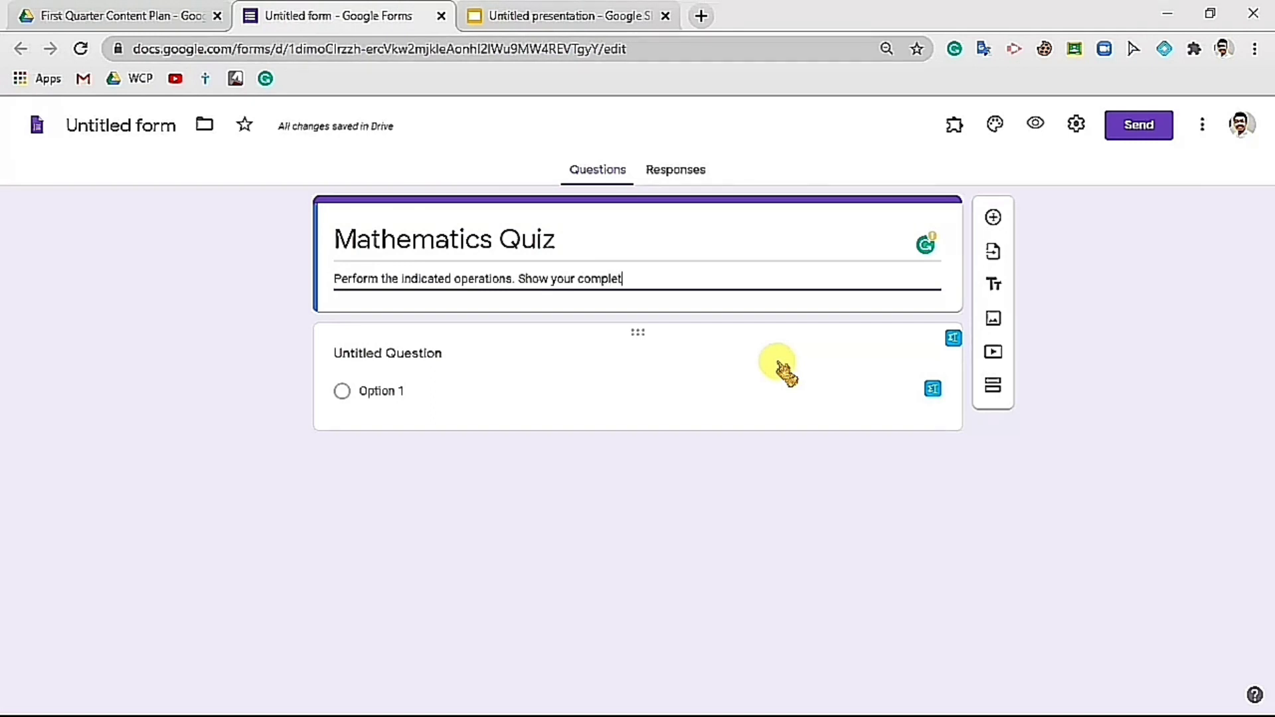
pyautogui.write('e solution.')
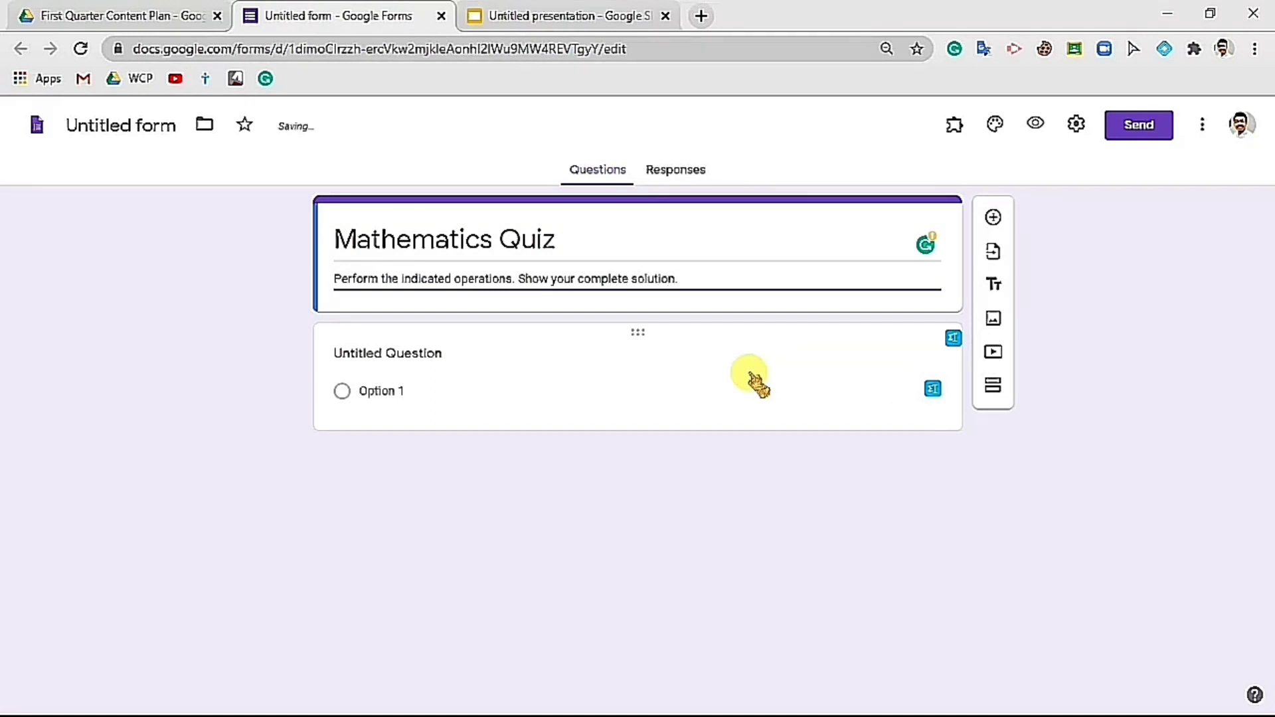
pyautogui.click(491, 495)
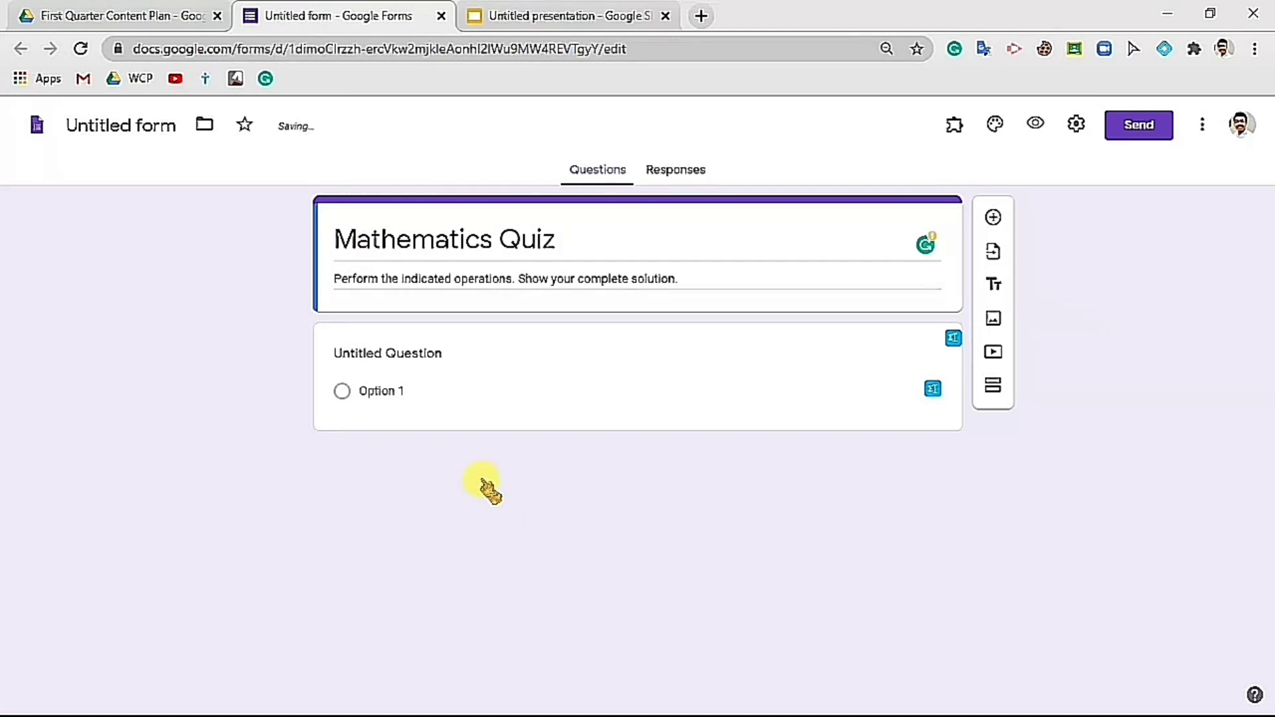
pyautogui.click(433, 356)
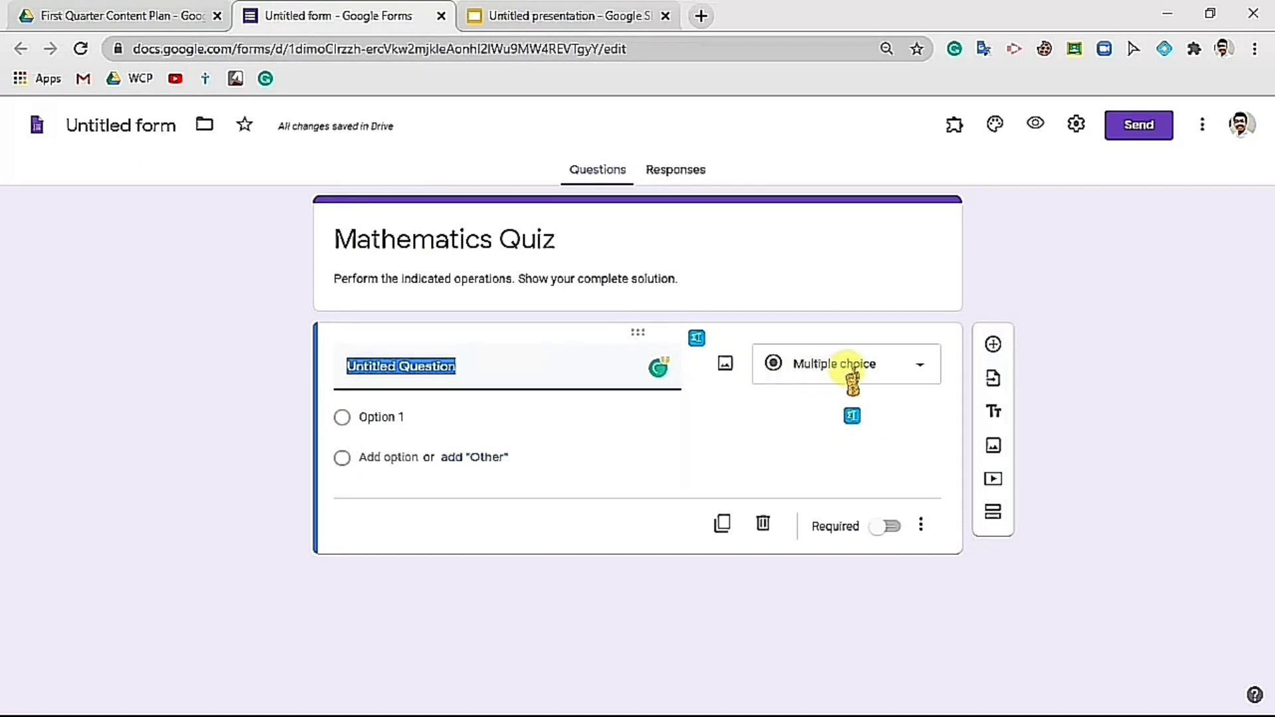
# - Make the first question a Short answer question
pyautogui.click(852, 384)
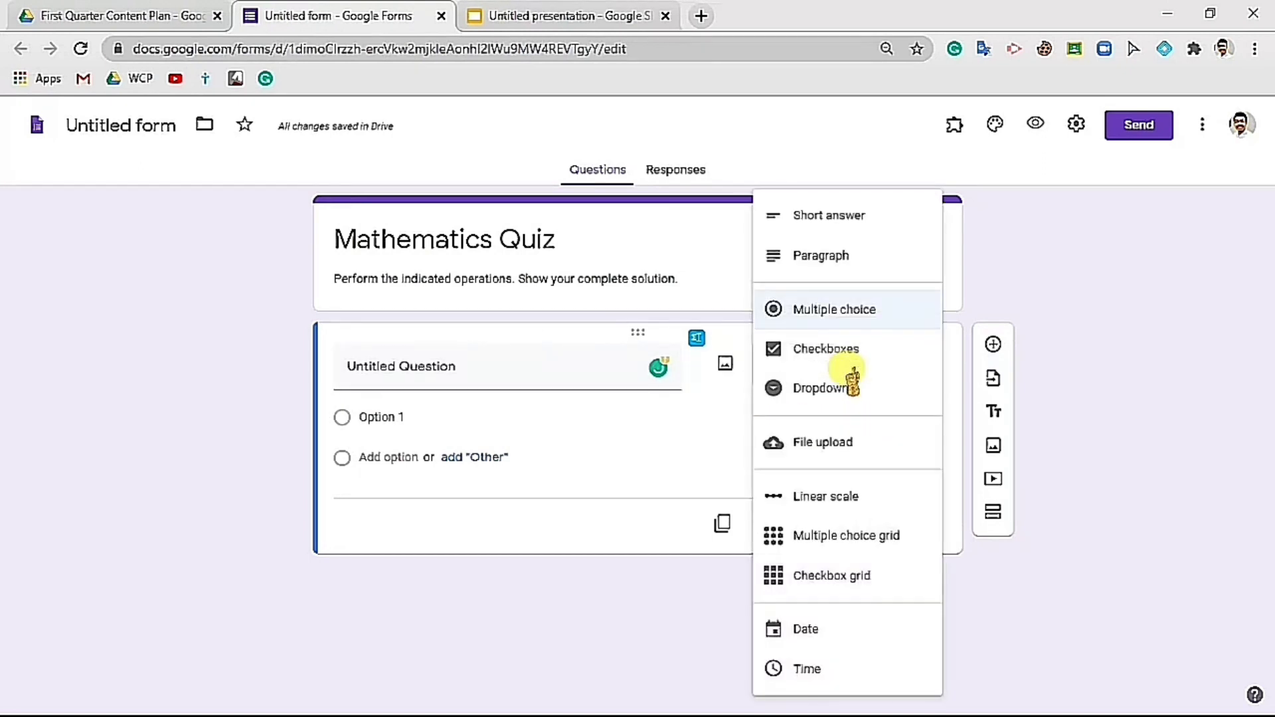
pyautogui.click(858, 226)
pyautogui.click(482, 372)
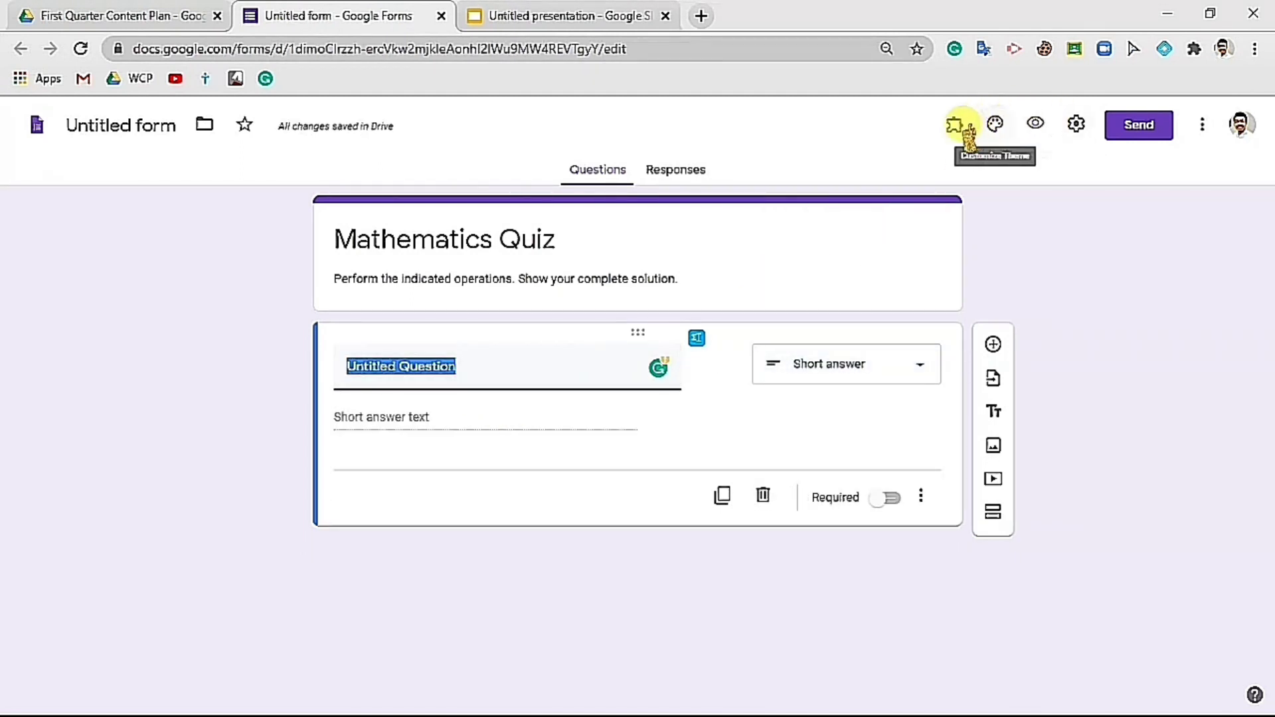
# - Handwrite ∫(x²+1)/x dx in EquatIO and insert it into the question
pyautogui.click(1165, 49)
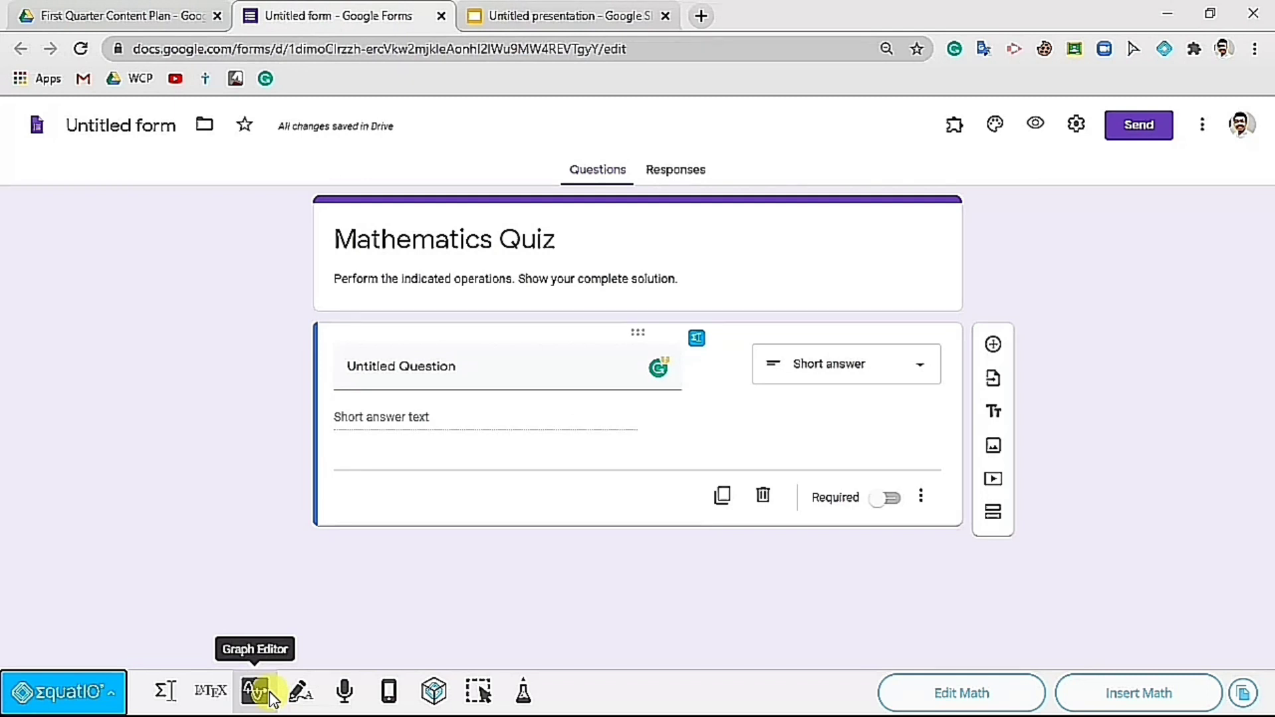
pyautogui.click(302, 692)
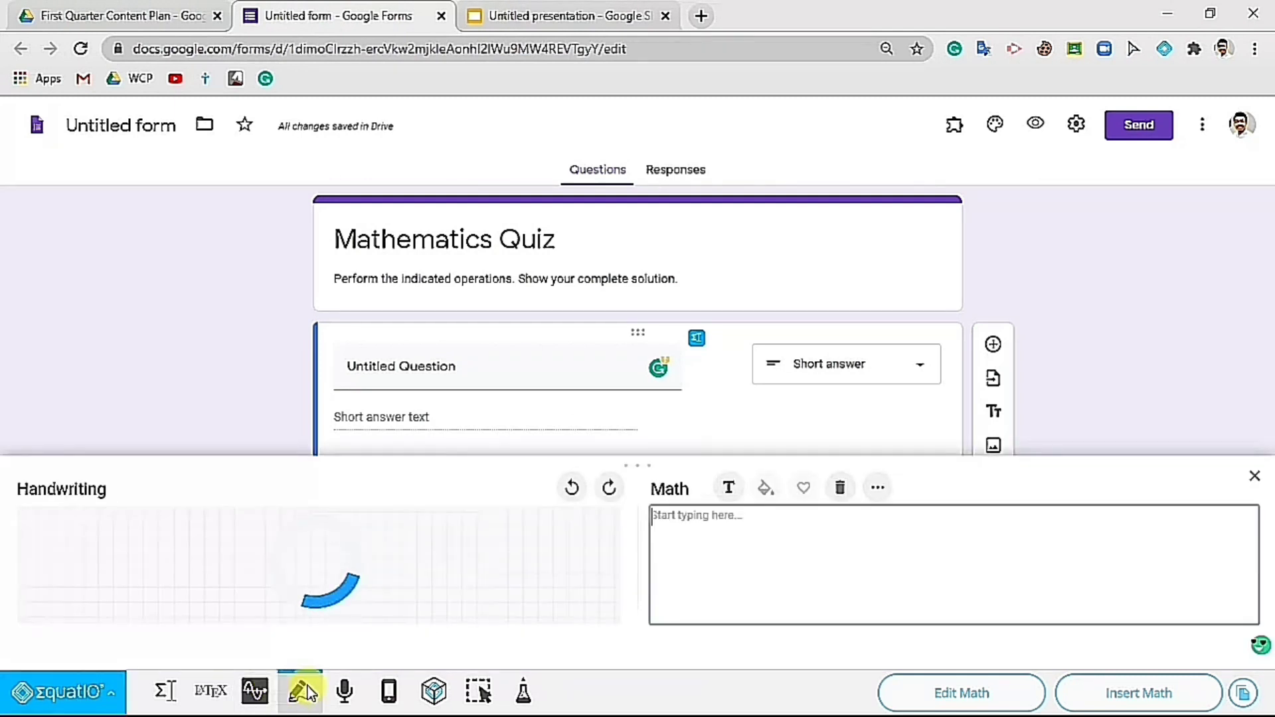
pyautogui.moveTo(109, 521); pyautogui.dragTo(92, 589)
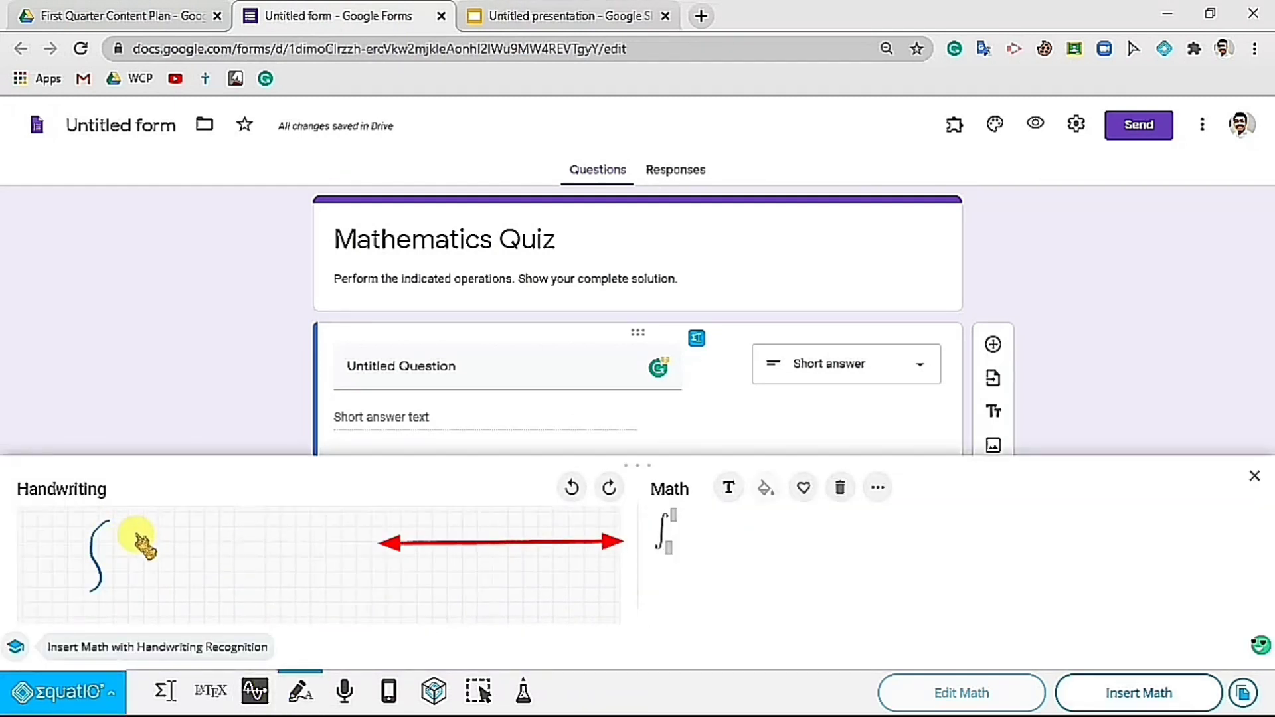
pyautogui.moveTo(127, 539)
pyautogui.mouseDown()
pyautogui.moveTo(145, 553)
pyautogui.moveTo(128, 554)
pyautogui.moveTo(193, 543)
pyautogui.moveTo(206, 554)
pyautogui.mouseUp()
pyautogui.moveTo(127, 562)
pyautogui.mouseDown()
pyautogui.moveTo(207, 562)
pyautogui.moveTo(164, 588)
pyautogui.mouseUp()
pyautogui.moveTo(229, 553)
pyautogui.mouseDown()
pyautogui.moveTo(227, 564)
pyautogui.moveTo(252, 563)
pyautogui.moveTo(237, 566)
pyautogui.mouseUp()
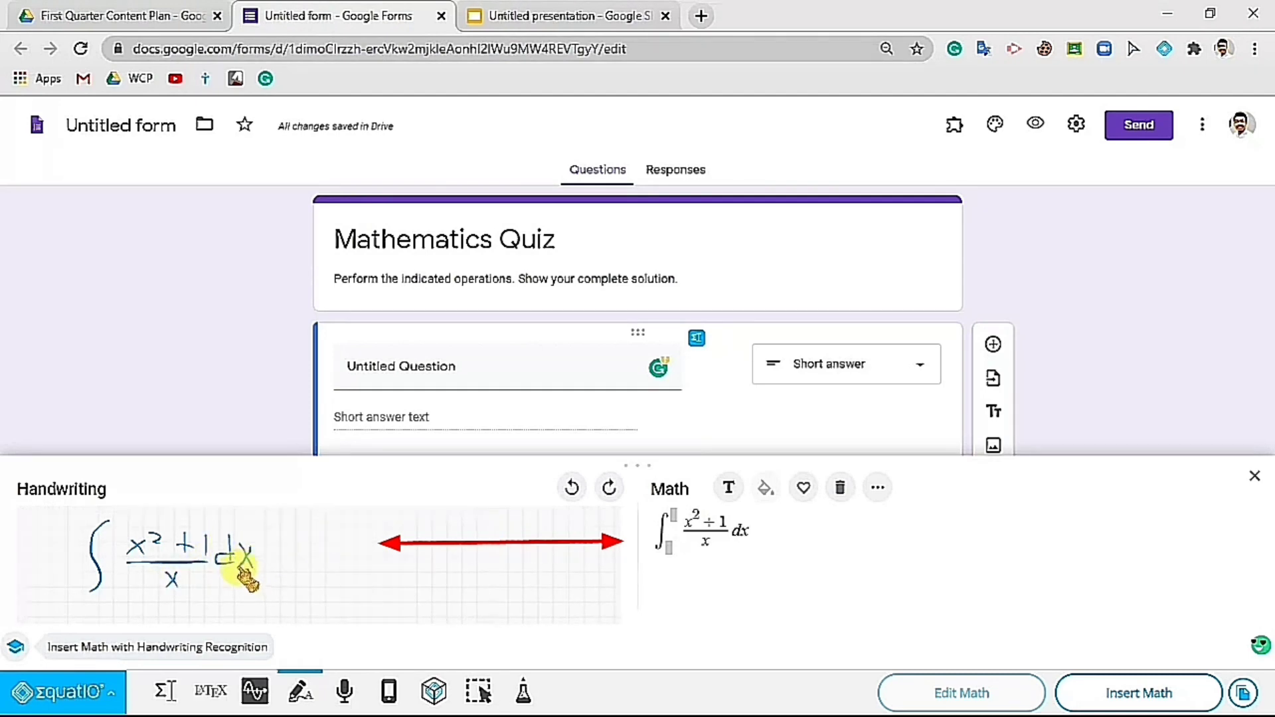
pyautogui.click(1147, 695)
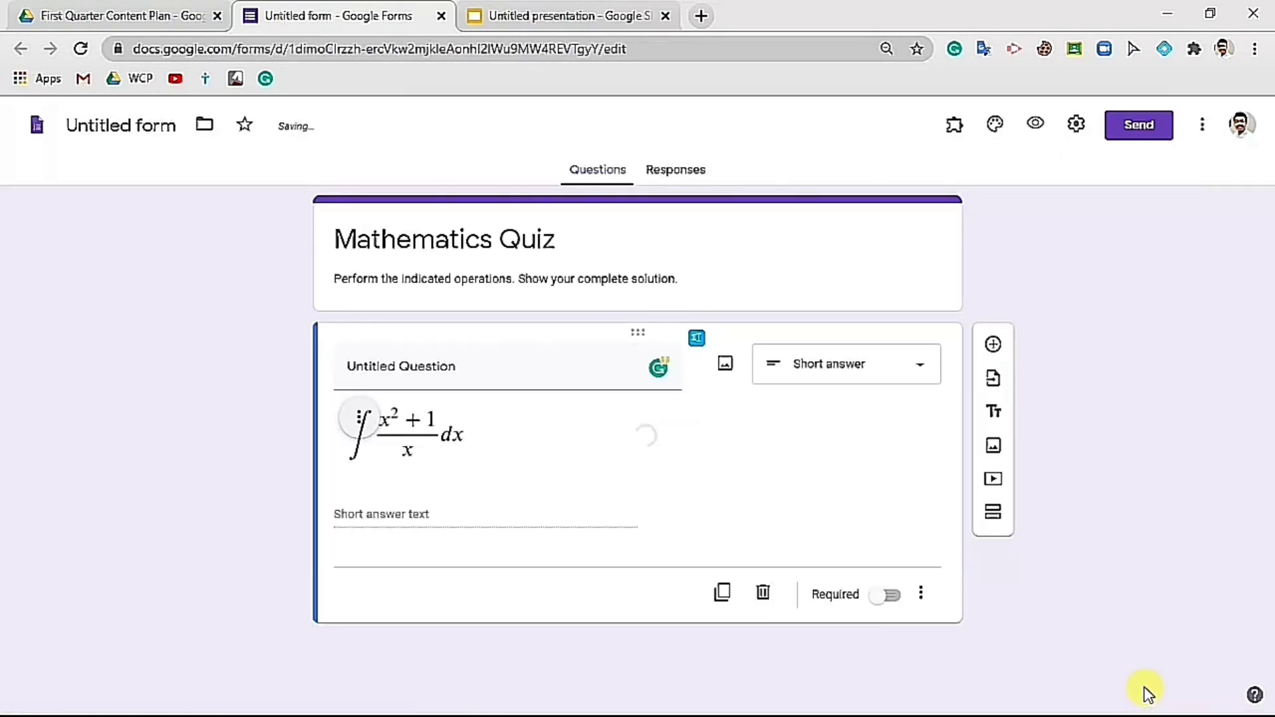
# - Title the integral question 'Basic Integration'
pyautogui.click(437, 378)
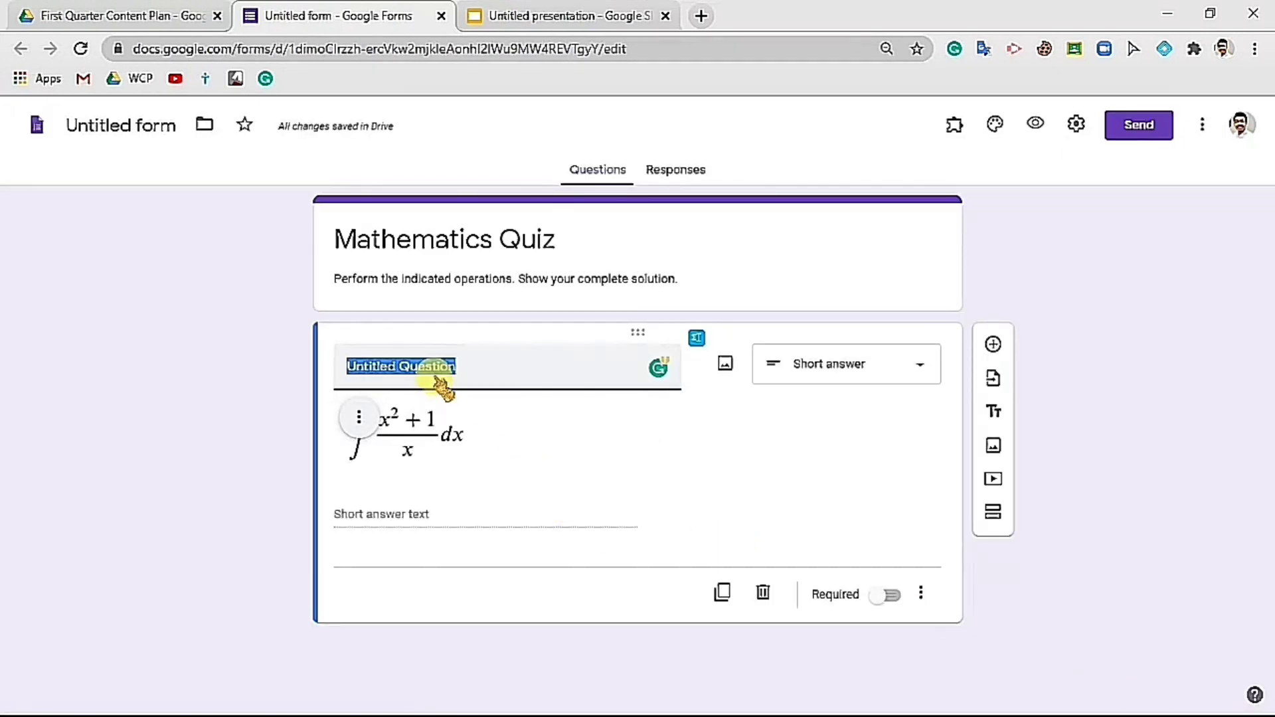
pyautogui.write('1')
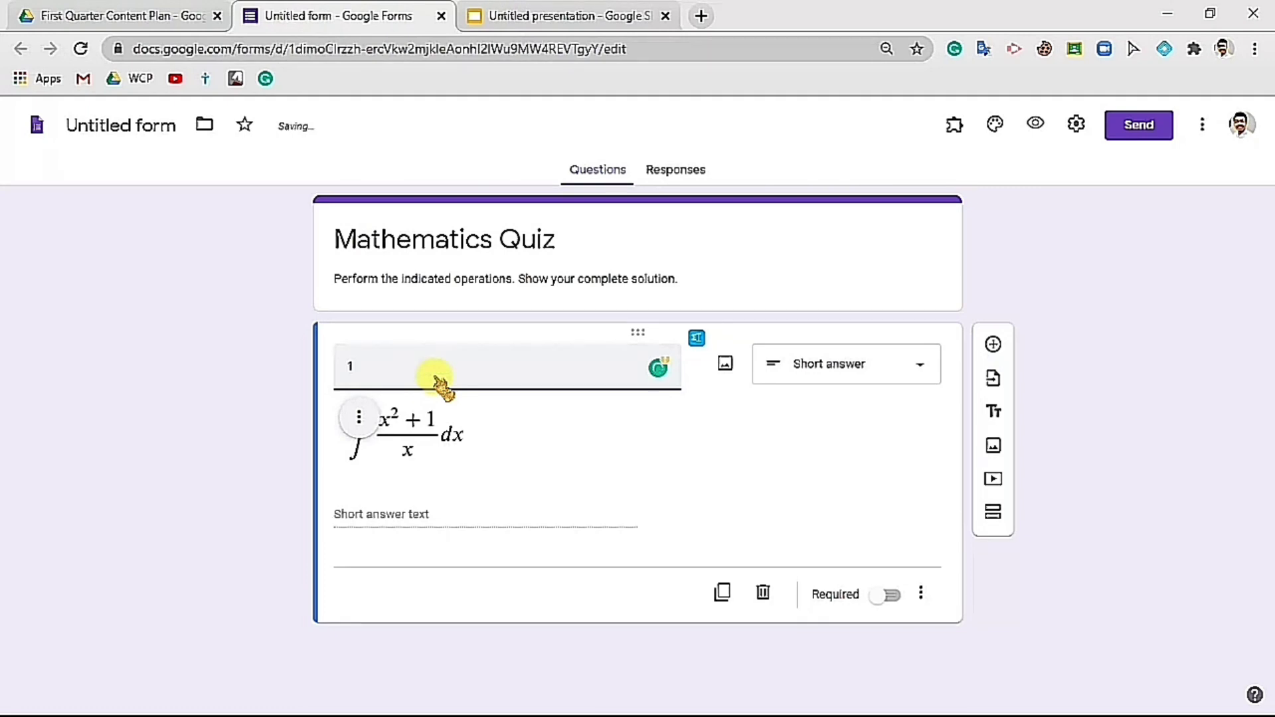
pyautogui.press('BackSpace')
pyautogui.write('Basic Int')
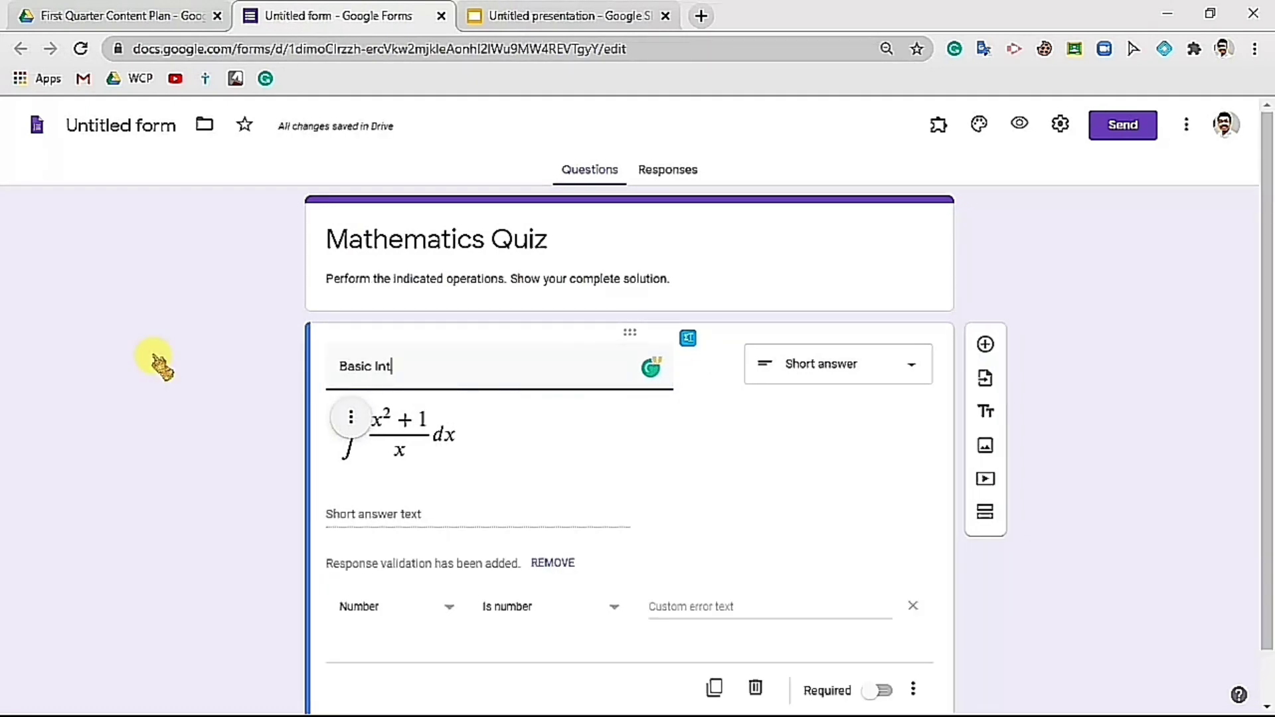
pyautogui.write('egration')
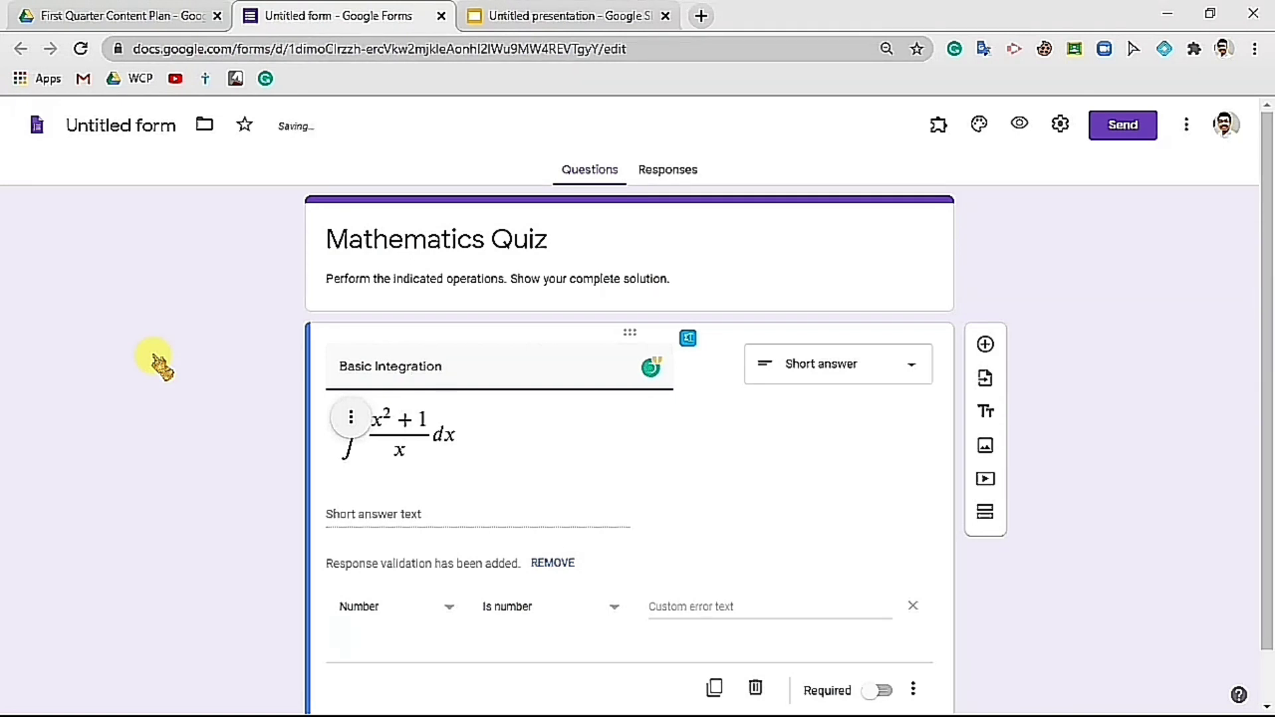
pyautogui.click(1065, 561)
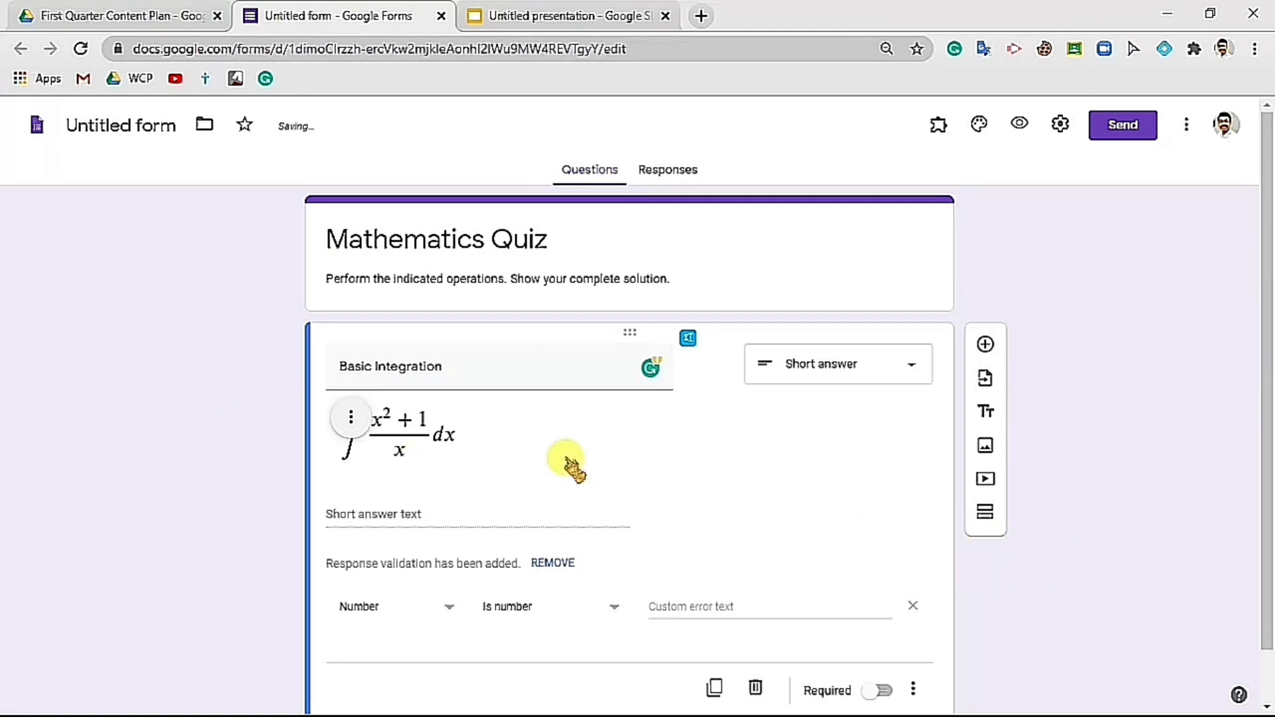
# - Switch response validation to Regular expression and make the question required
pyautogui.scroll(-1, 569, 462)
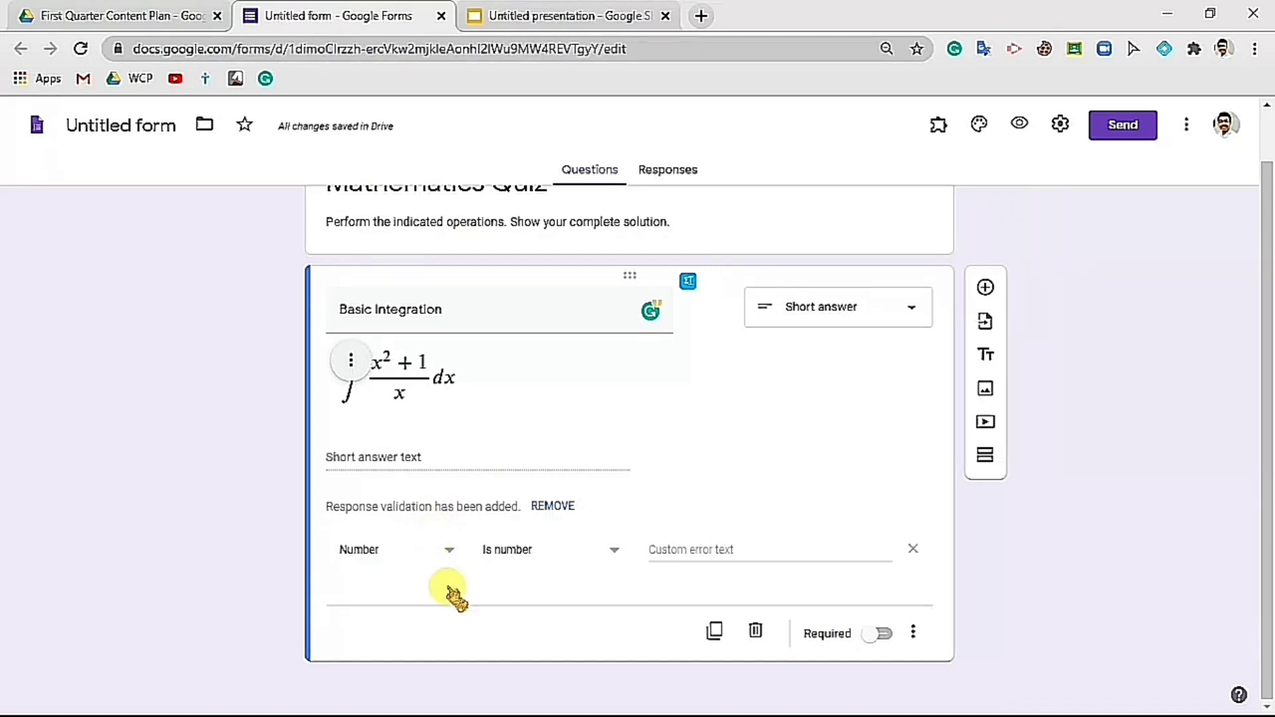
pyautogui.click(441, 563)
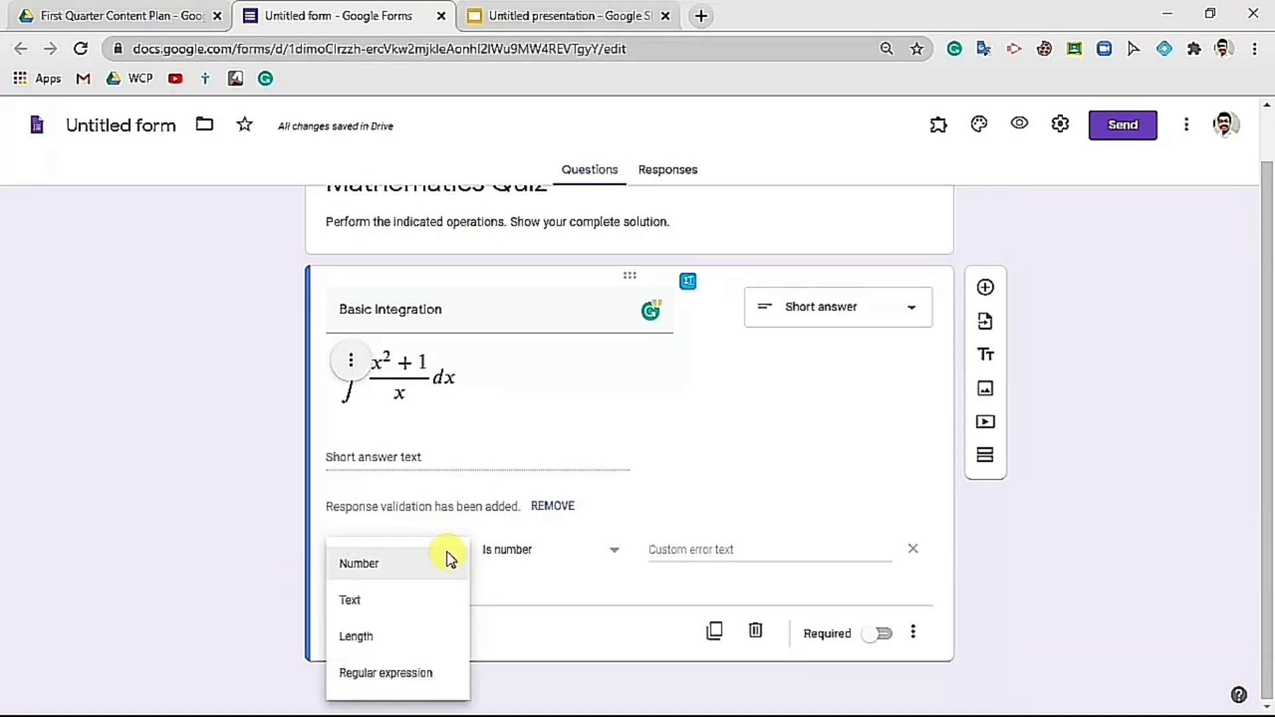
pyautogui.click(397, 682)
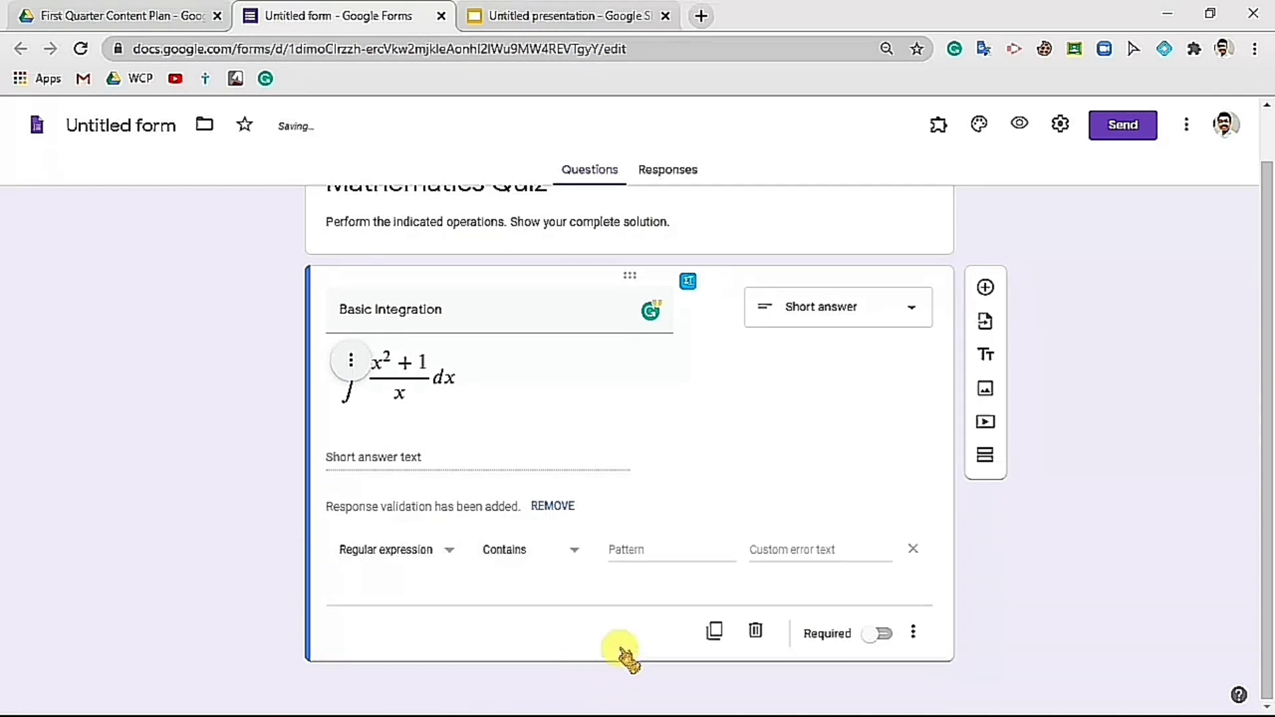
pyautogui.click(875, 635)
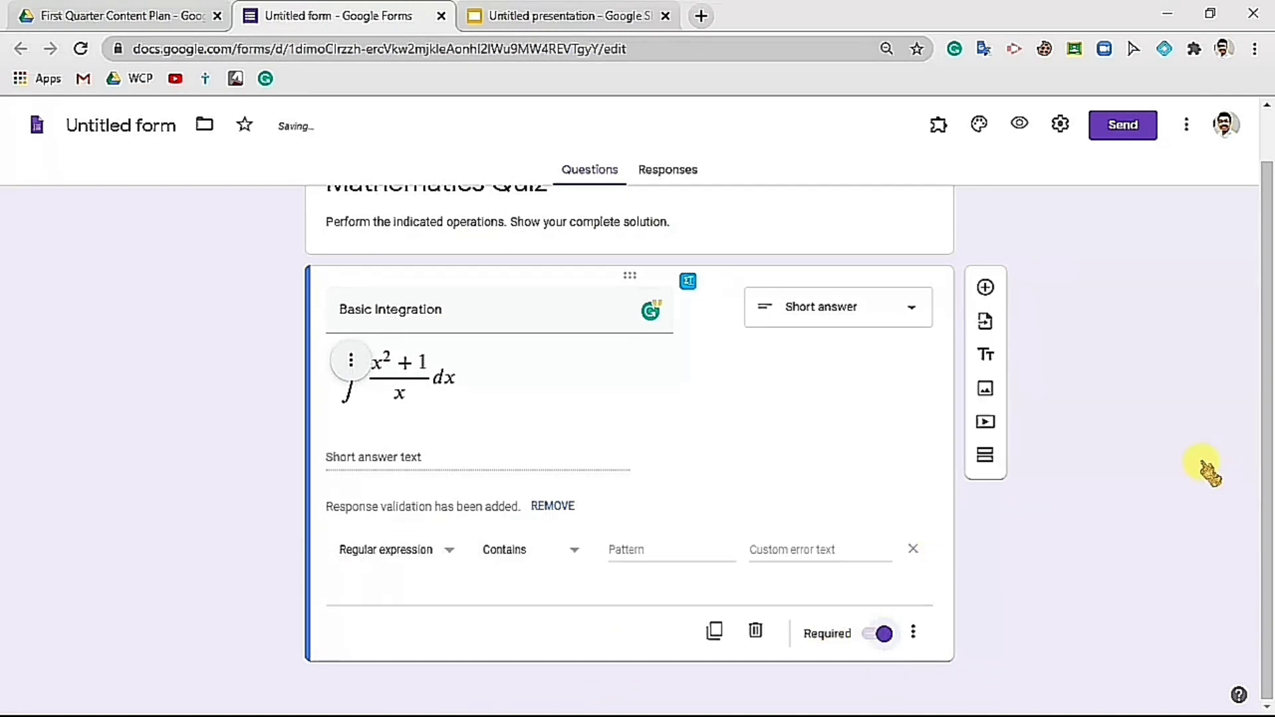
pyautogui.scroll(1, 1189, 462)
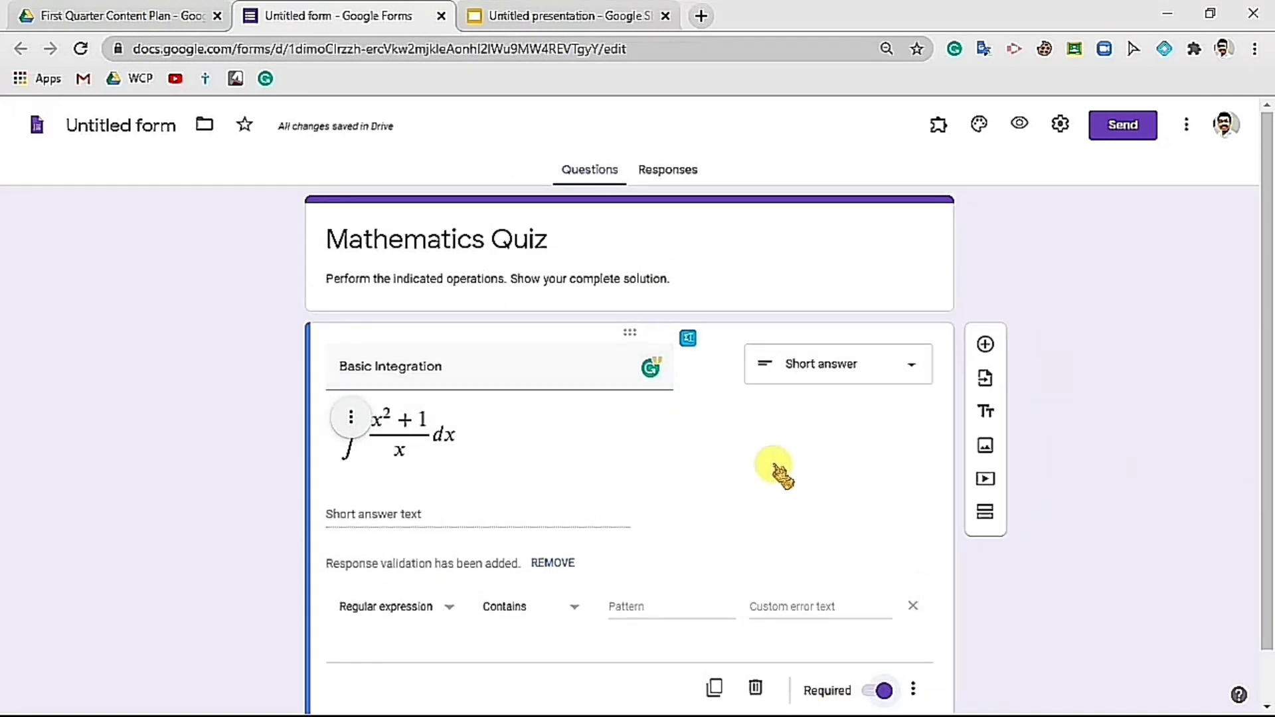
pyautogui.click(1122, 126)
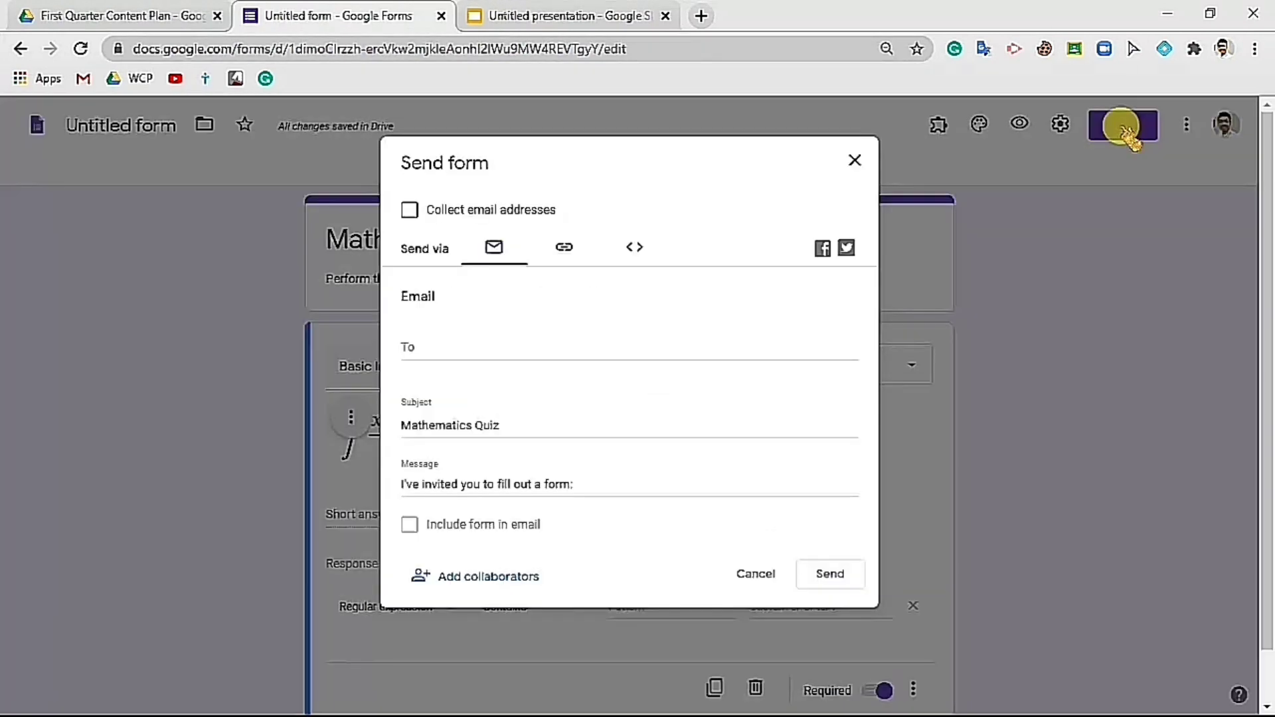
# - Copy the form's shareable link and load it in a new browser tab
pyautogui.click(564, 247)
pyautogui.click(824, 379)
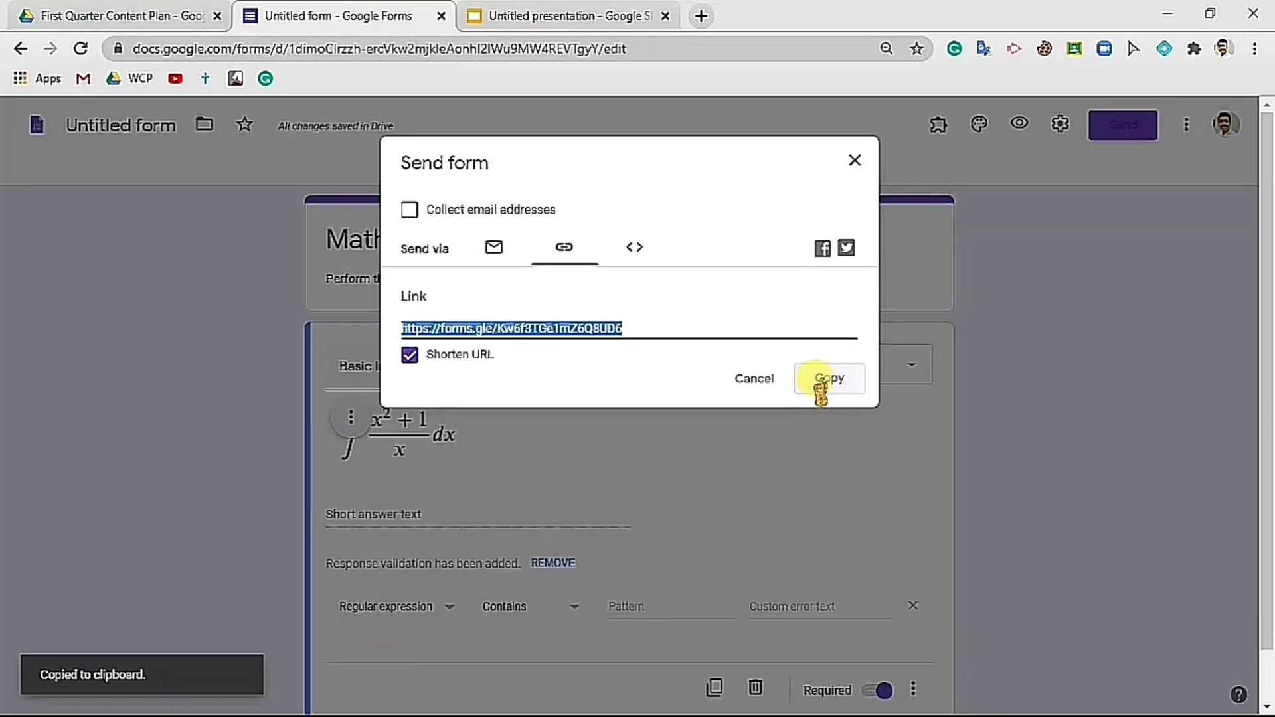
pyautogui.click(854, 162)
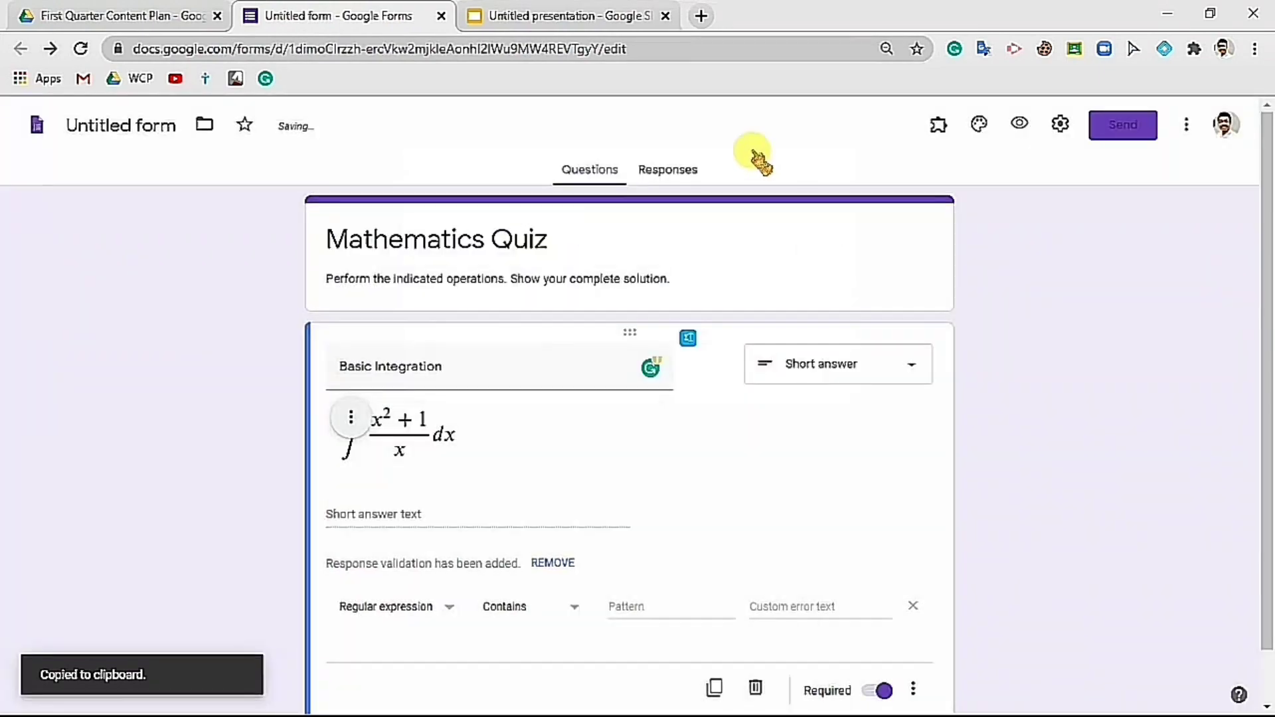
pyautogui.click(701, 16)
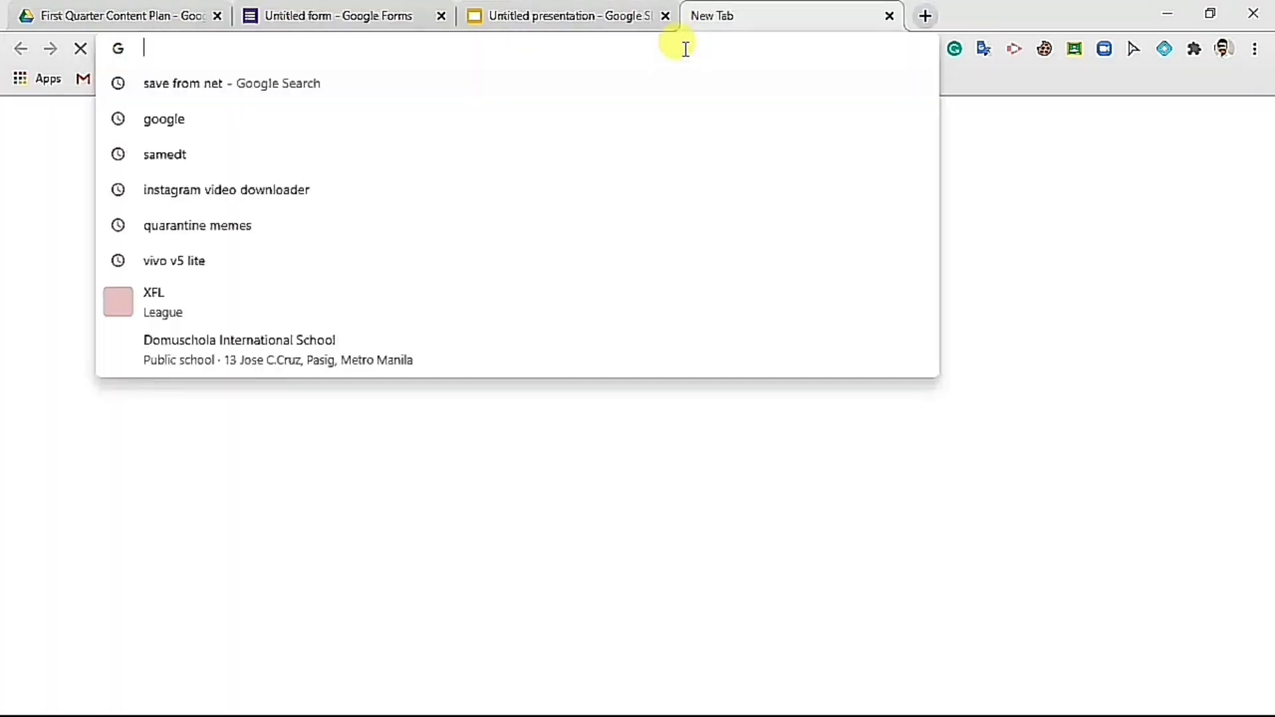
pyautogui.hotkey('ctrl', 'v')
pyautogui.press('Return')
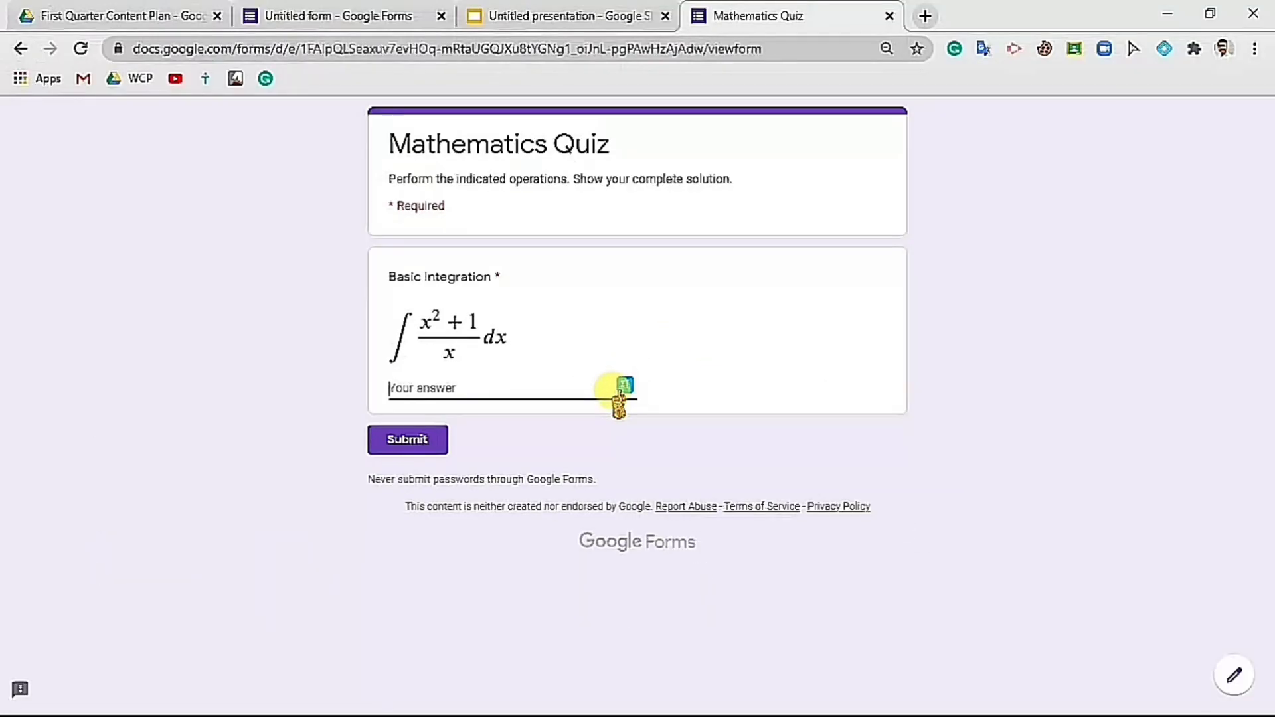
# - Handwrite ∫(x²+1)/x dx on EquatIO's Handwriting canvas and accept it as the first line
pyautogui.click(621, 389)
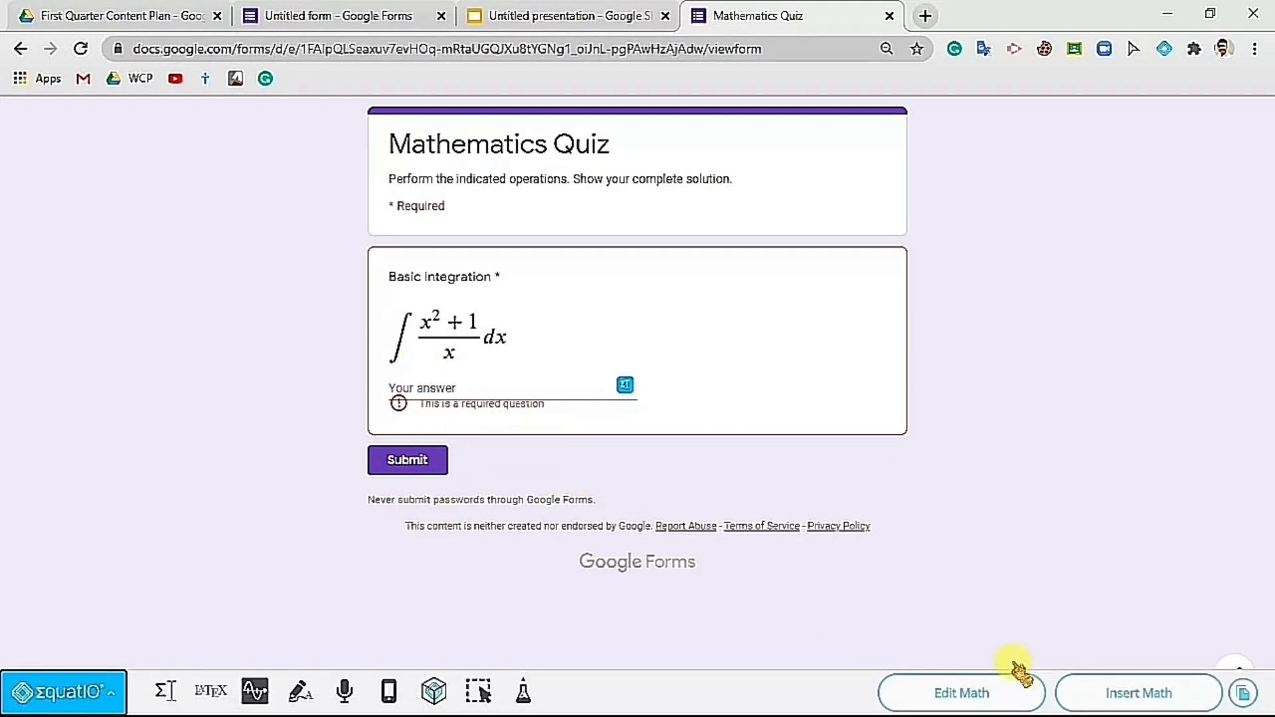
pyautogui.click(298, 692)
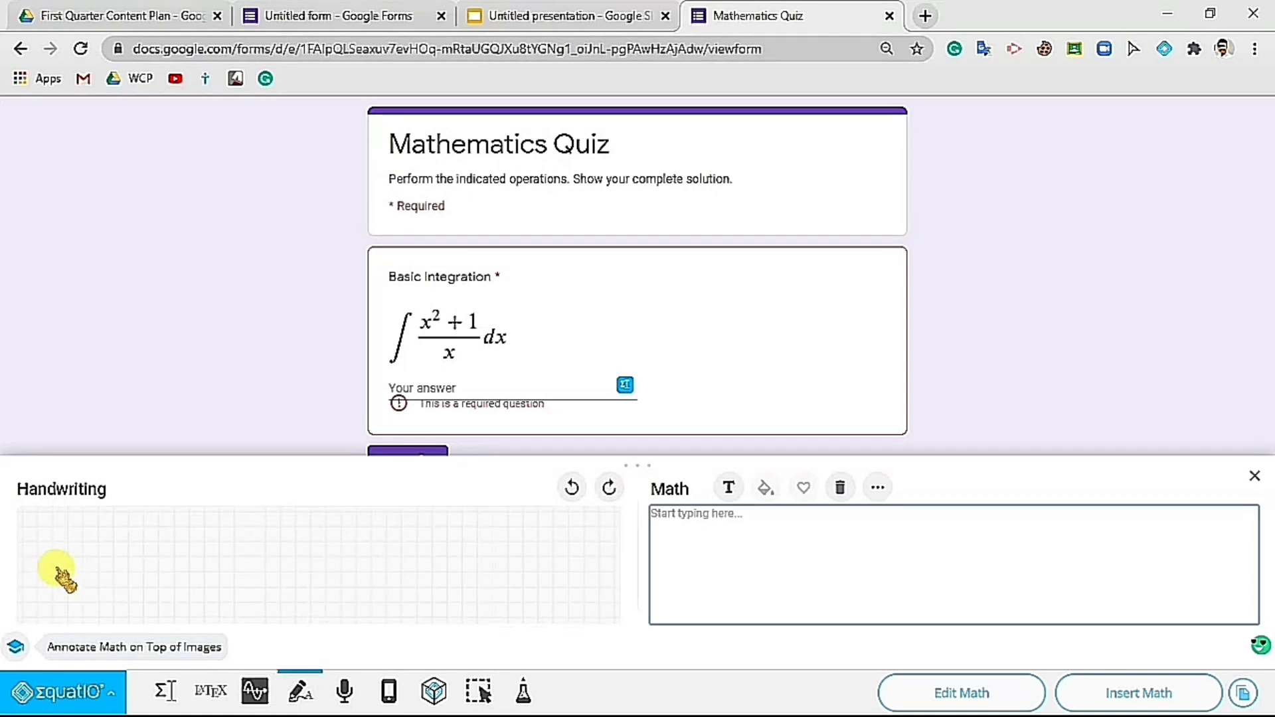
pyautogui.moveTo(57, 569); pyautogui.dragTo(51, 575)
pyautogui.moveTo(67, 531)
pyautogui.mouseDown()
pyautogui.moveTo(51, 581)
pyautogui.moveTo(92, 535)
pyautogui.moveTo(135, 542)
pyautogui.mouseUp()
pyautogui.moveTo(126, 533)
pyautogui.mouseDown()
pyautogui.moveTo(126, 553)
pyautogui.moveTo(150, 552)
pyautogui.moveTo(141, 559)
pyautogui.mouseUp()
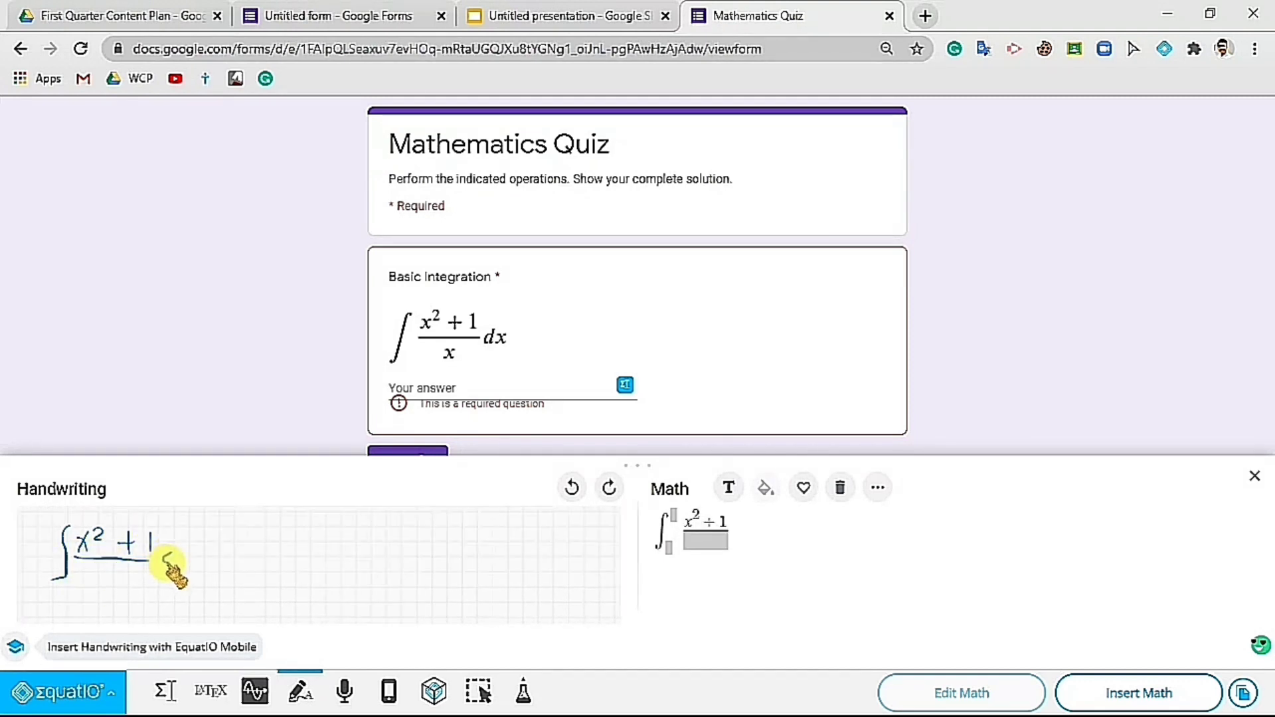
pyautogui.moveTo(174, 545); pyautogui.dragTo(185, 562)
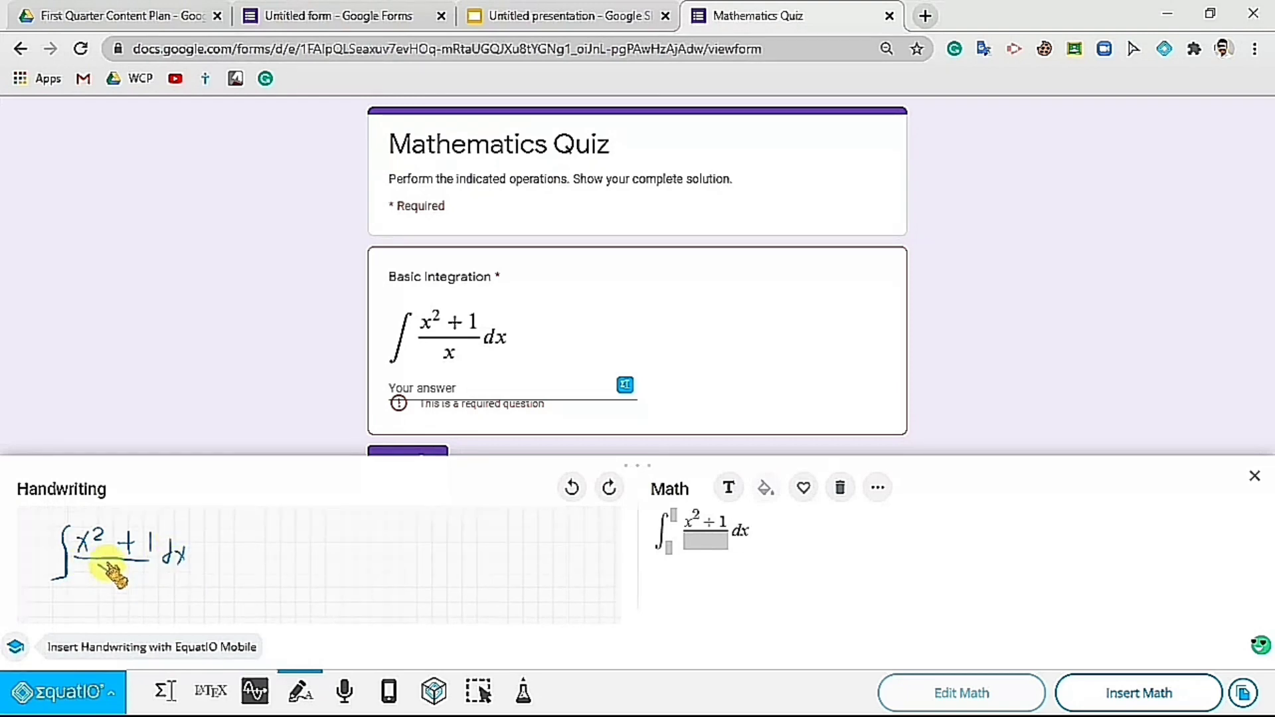
pyautogui.moveTo(99, 559); pyautogui.dragTo(110, 573)
pyautogui.click(807, 535)
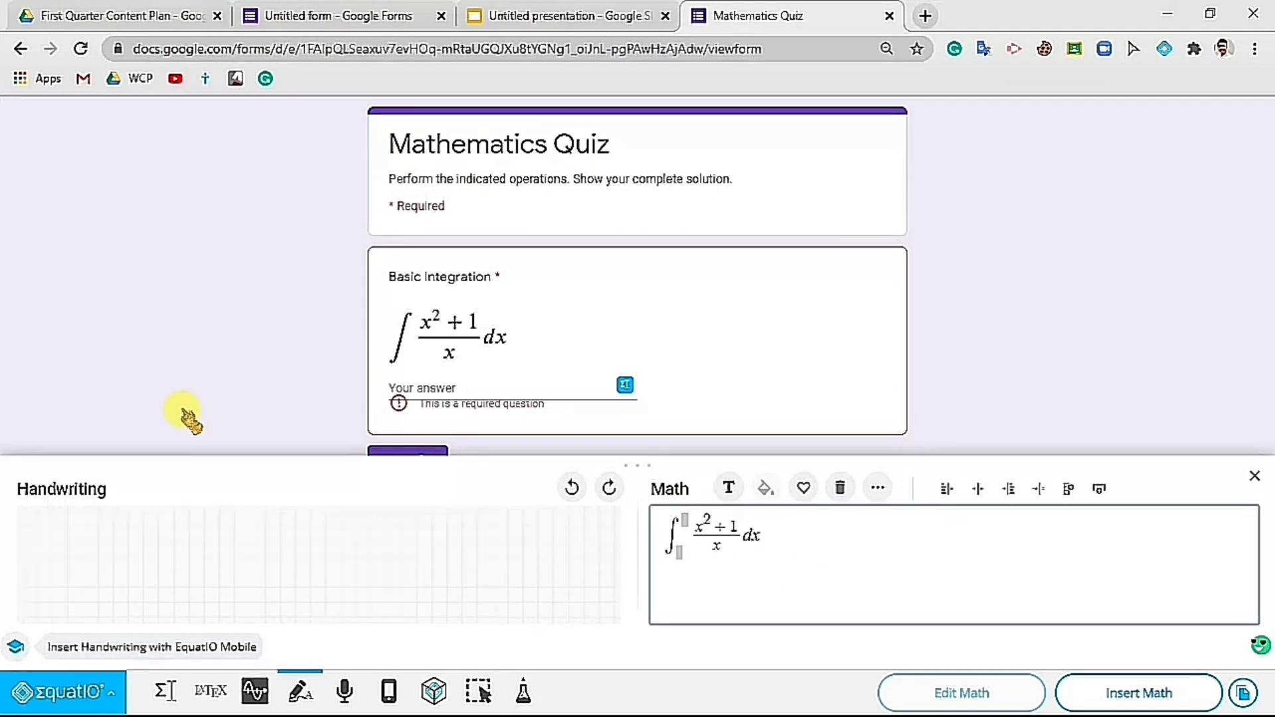
# - Handwrite and accept the line = ∫(x²/x + 1/x)dx, then start a new line
pyautogui.moveTo(36, 532)
pyautogui.mouseDown()
pyautogui.moveTo(78, 539)
pyautogui.moveTo(70, 563)
pyautogui.moveTo(130, 538)
pyautogui.moveTo(110, 573)
pyautogui.mouseUp()
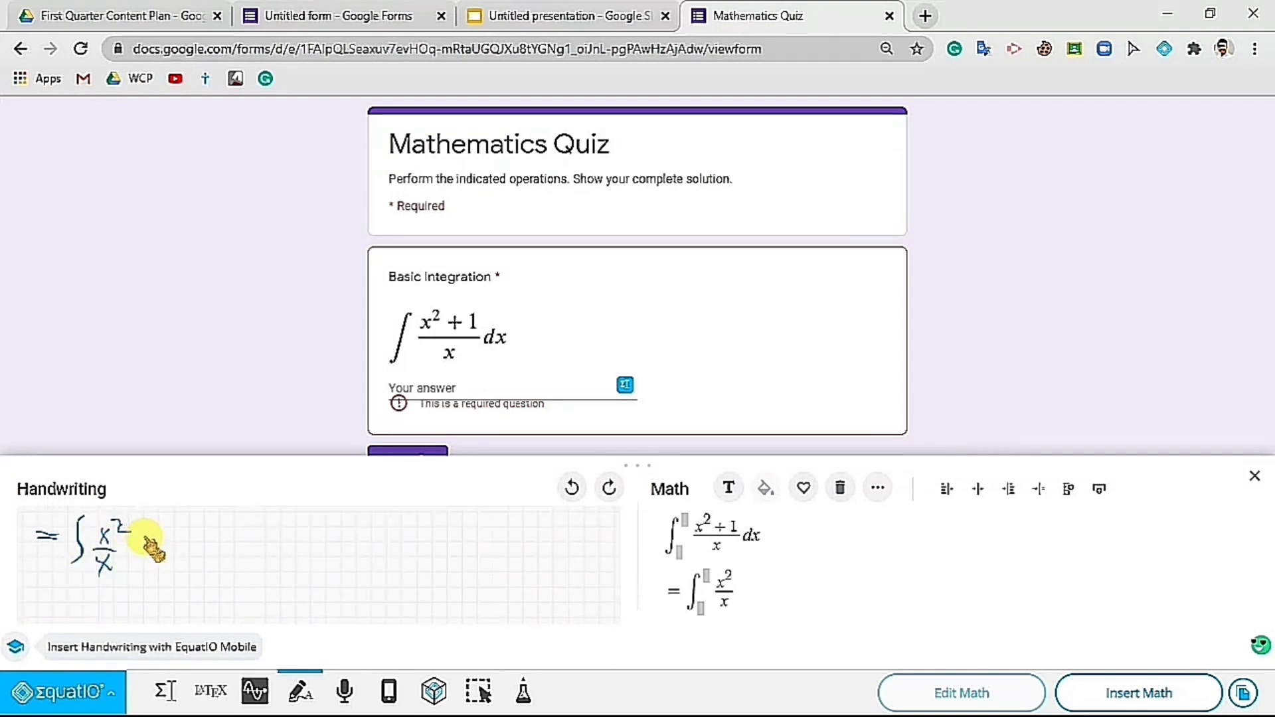
pyautogui.hotkey('ctrl', 'z')
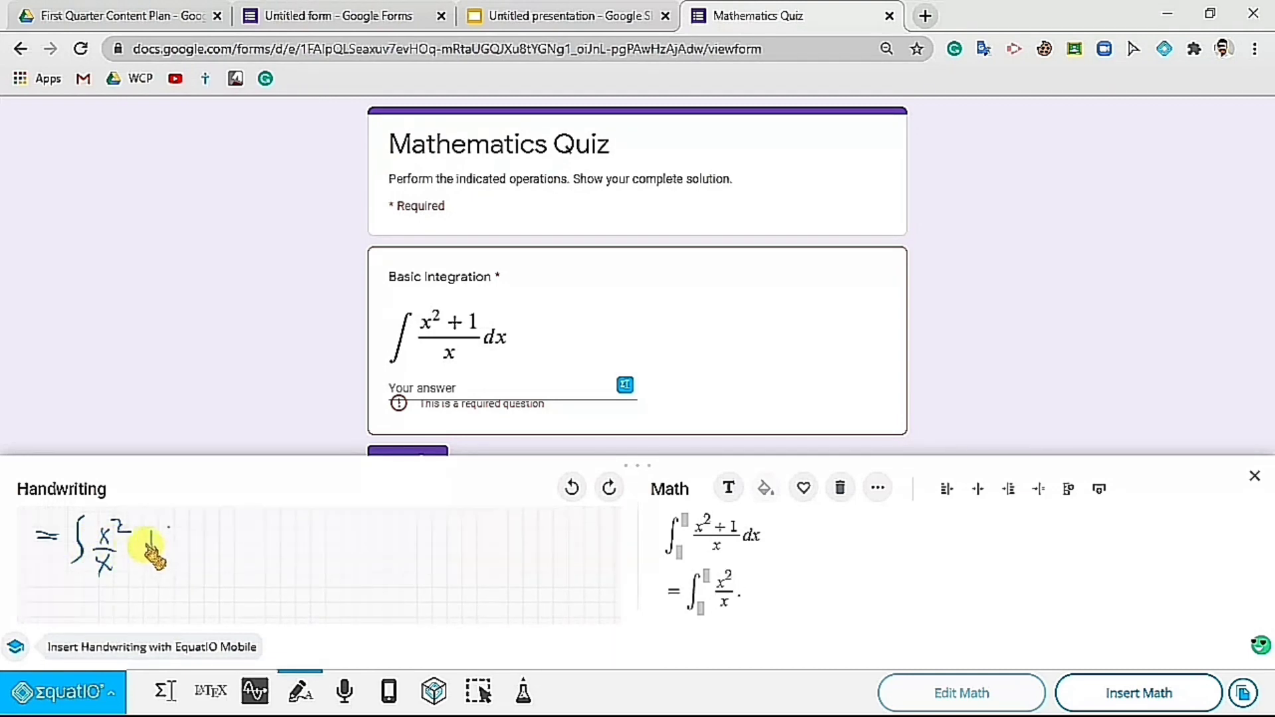
pyautogui.moveTo(143, 544)
pyautogui.mouseDown()
pyautogui.moveTo(183, 553)
pyautogui.moveTo(187, 579)
pyautogui.mouseUp()
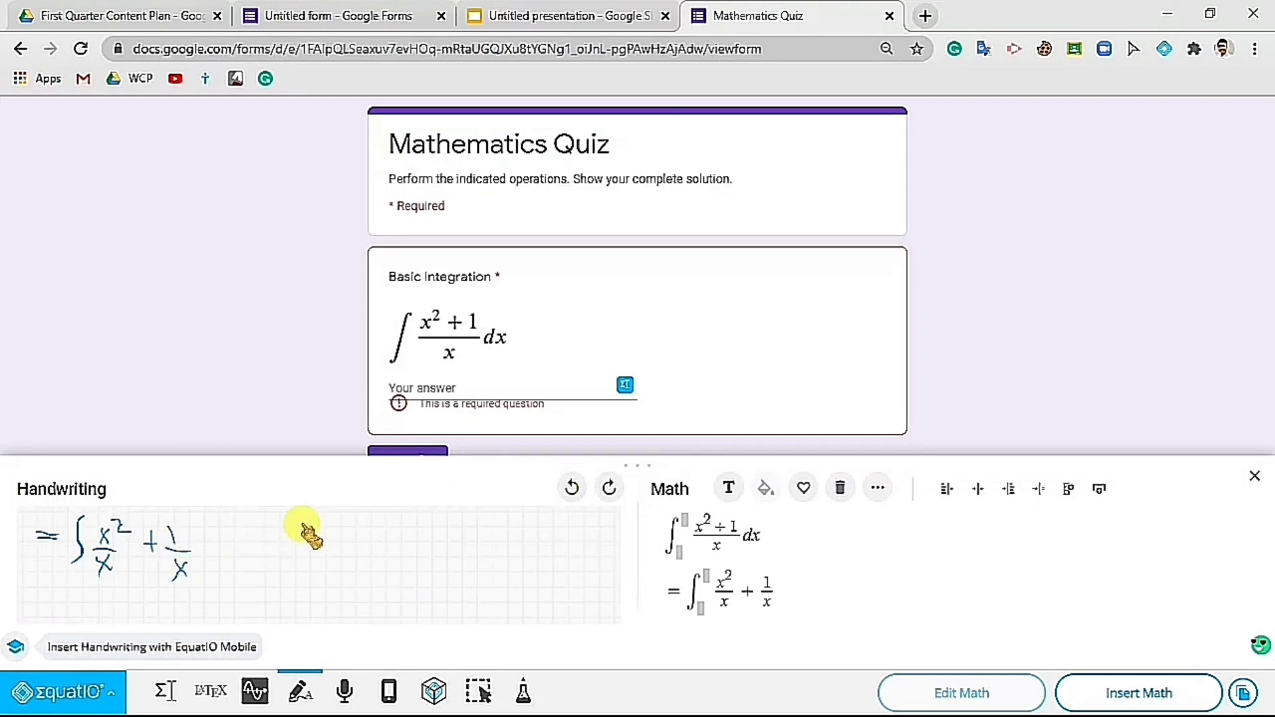
pyautogui.moveTo(193, 528); pyautogui.dragTo(199, 576)
pyautogui.moveTo(99, 531)
pyautogui.mouseDown()
pyautogui.moveTo(85, 541)
pyautogui.moveTo(89, 575)
pyautogui.mouseUp()
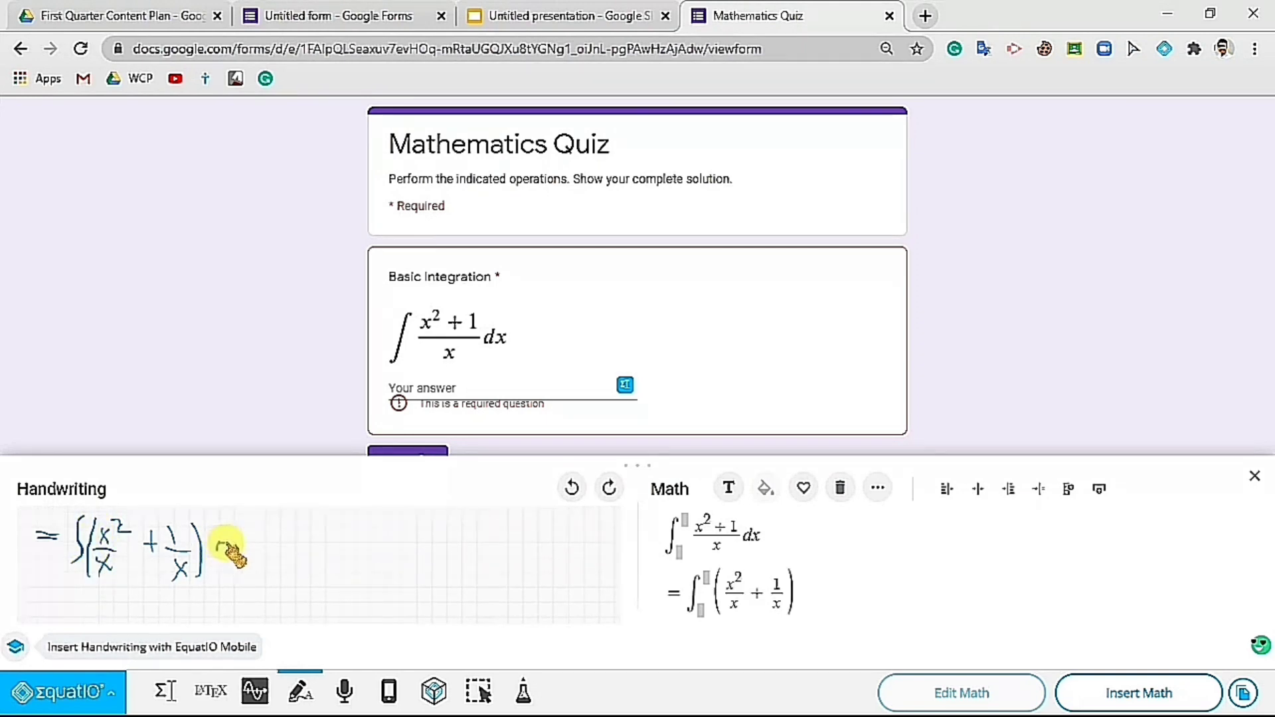
pyautogui.moveTo(226, 546); pyautogui.dragTo(234, 562)
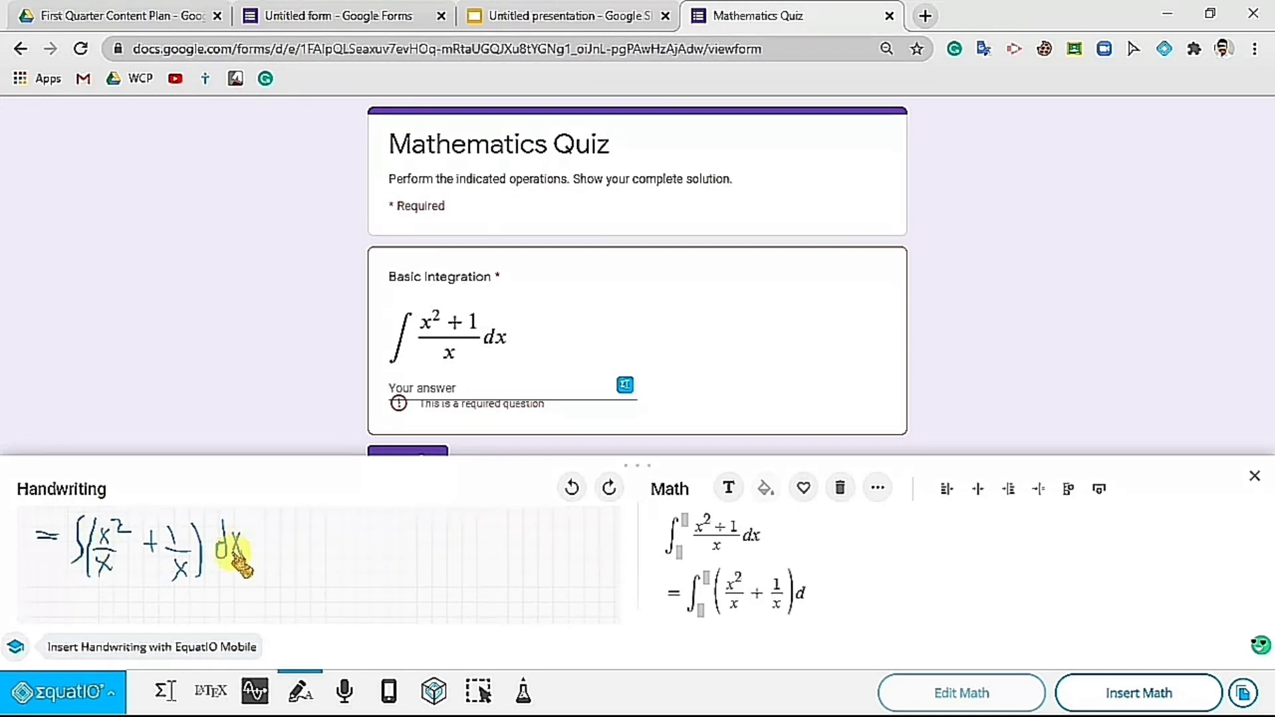
pyautogui.click(840, 599)
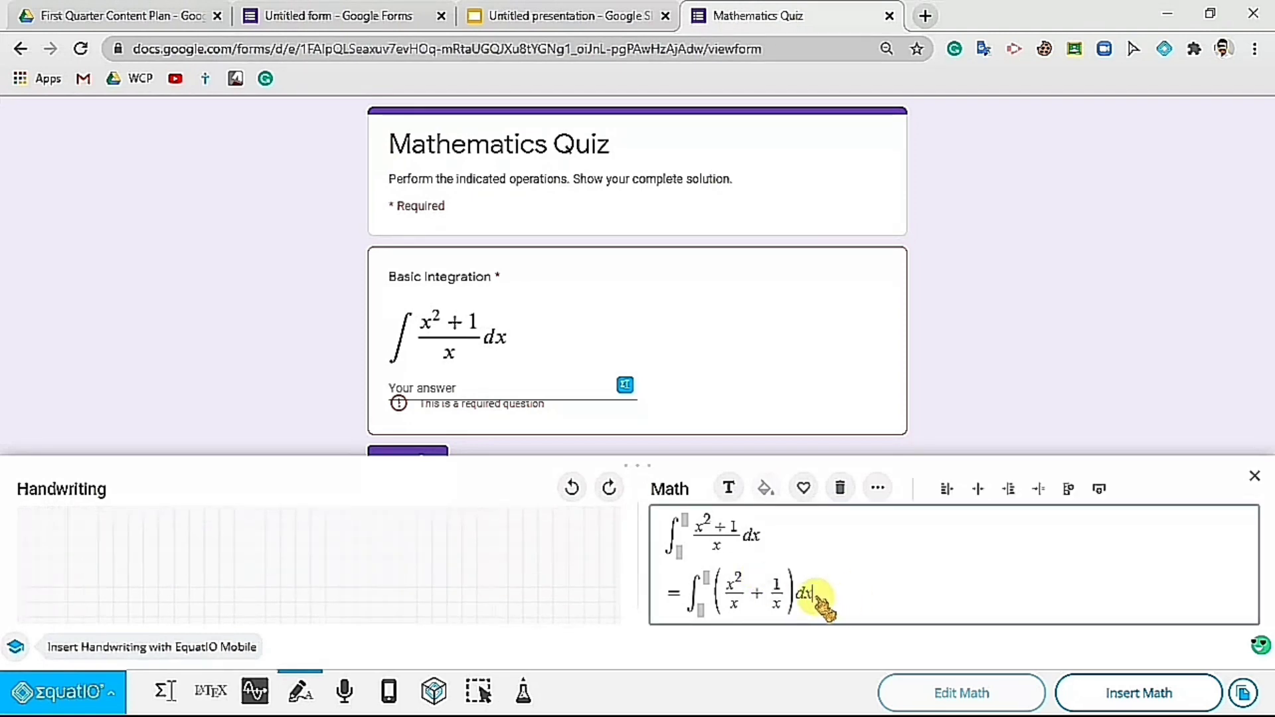
pyautogui.press('Return')
# - Handwrite and accept the line = ∫(x + 1/x)dx, then start a new line
pyautogui.moveTo(31, 549); pyautogui.dragTo(80, 584)
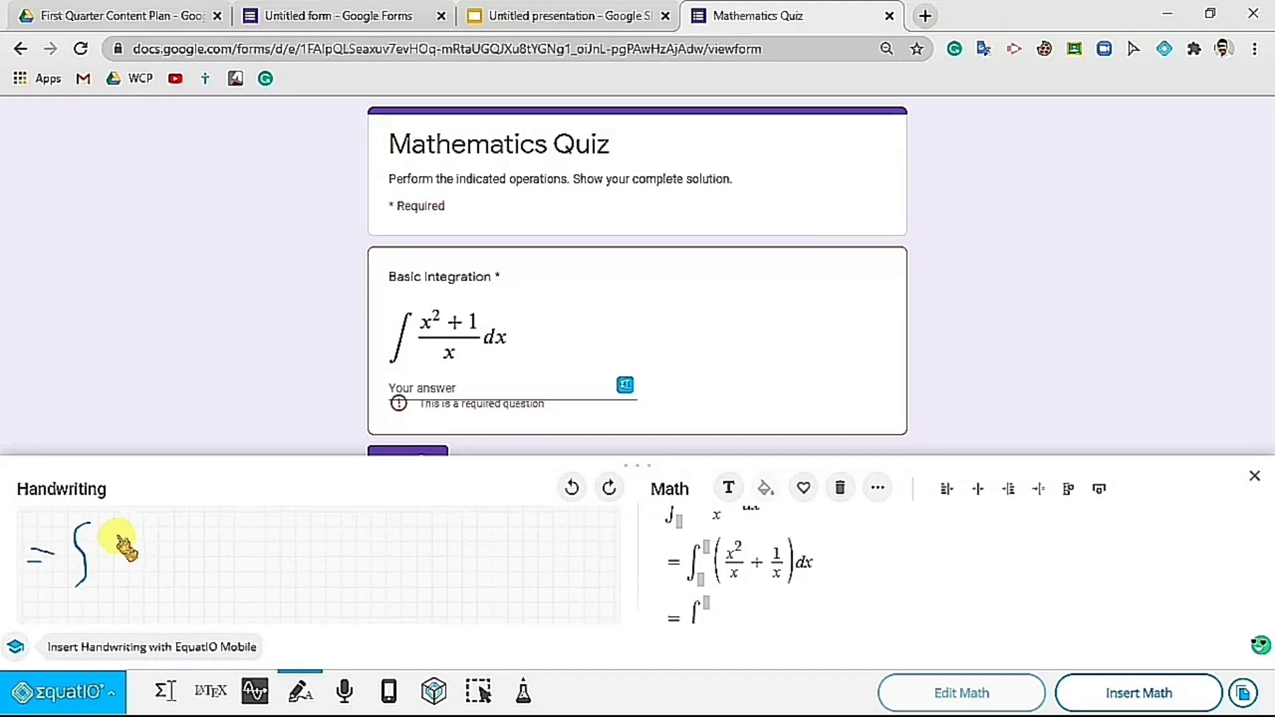
pyautogui.moveTo(121, 531); pyautogui.dragTo(120, 583)
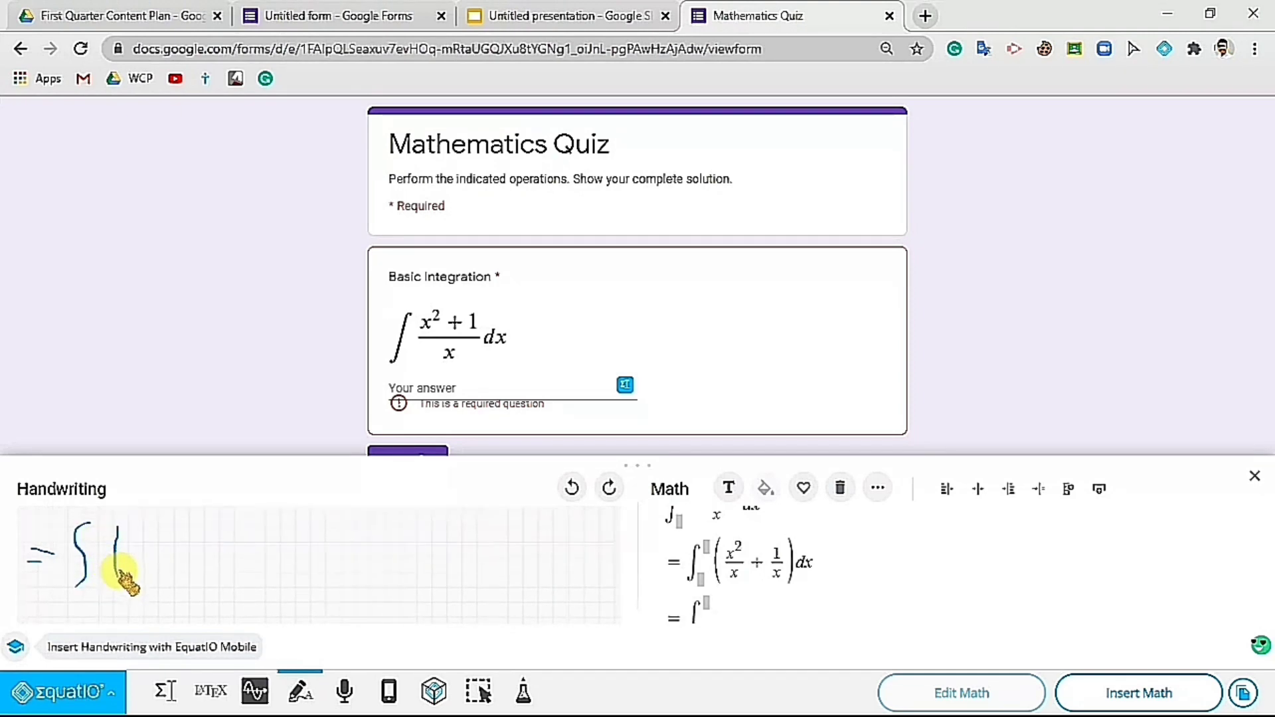
pyautogui.click(571, 488)
pyautogui.moveTo(114, 530)
pyautogui.mouseDown()
pyautogui.moveTo(103, 583)
pyautogui.moveTo(199, 563)
pyautogui.mouseUp()
pyautogui.moveTo(186, 563)
pyautogui.mouseDown()
pyautogui.moveTo(207, 566)
pyautogui.moveTo(202, 580)
pyautogui.mouseUp()
pyautogui.moveTo(203, 566)
pyautogui.mouseDown()
pyautogui.moveTo(189, 580)
pyautogui.moveTo(166, 563)
pyautogui.mouseUp()
pyautogui.moveTo(157, 553); pyautogui.dragTo(158, 572)
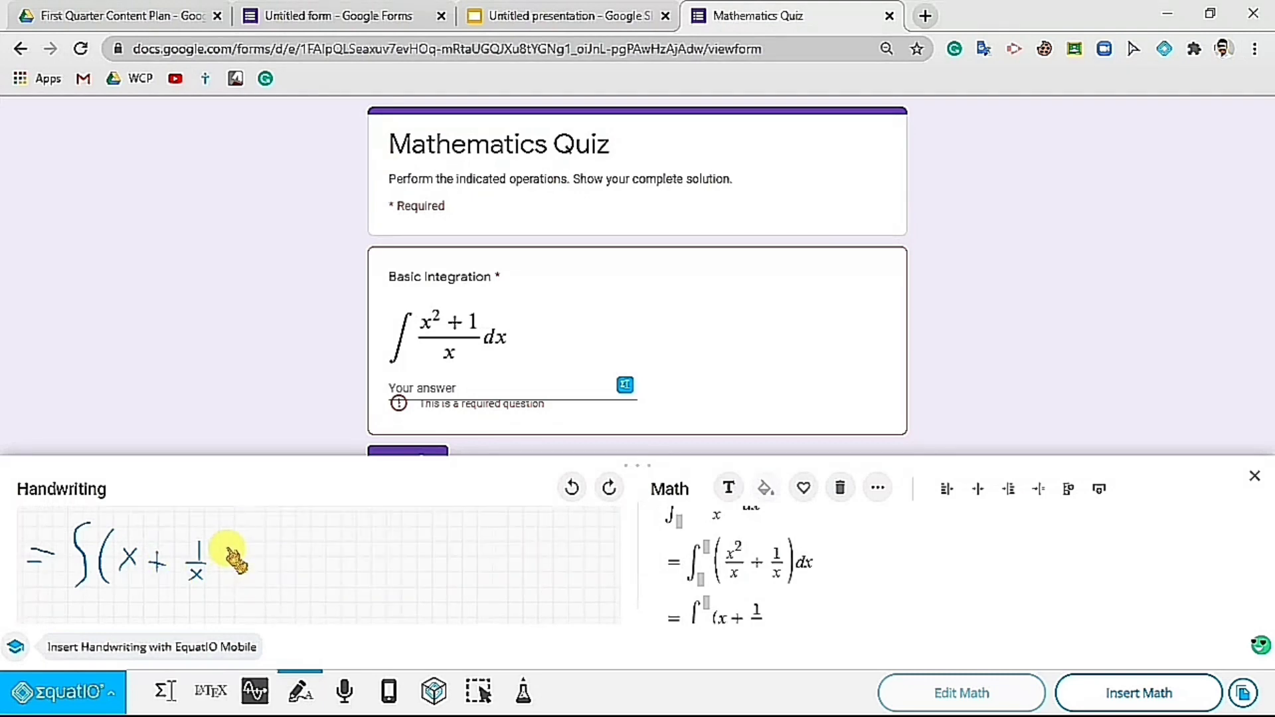
pyautogui.moveTo(215, 540)
pyautogui.mouseDown()
pyautogui.moveTo(217, 584)
pyautogui.moveTo(281, 562)
pyautogui.mouseUp()
pyautogui.moveTo(280, 544)
pyautogui.mouseDown()
pyautogui.moveTo(266, 565)
pyautogui.moveTo(193, 569)
pyautogui.moveTo(199, 583)
pyautogui.mouseUp()
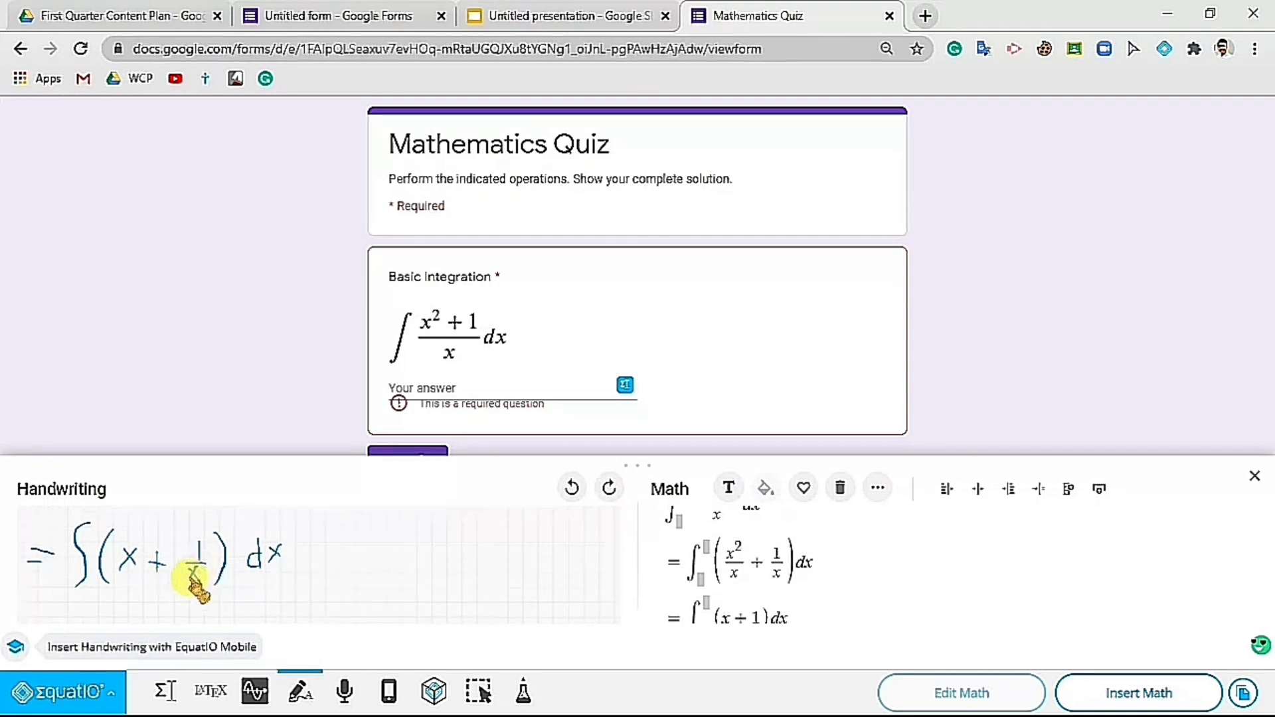
pyautogui.click(809, 616)
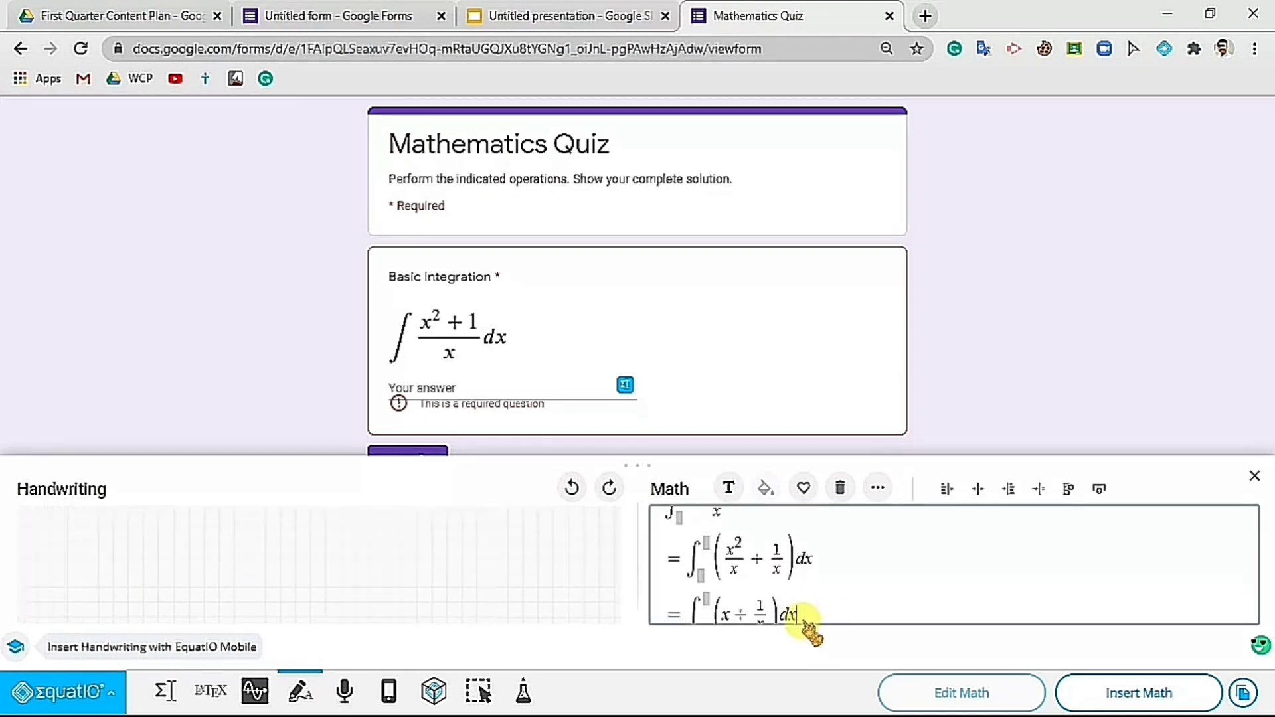
pyautogui.press('Return')
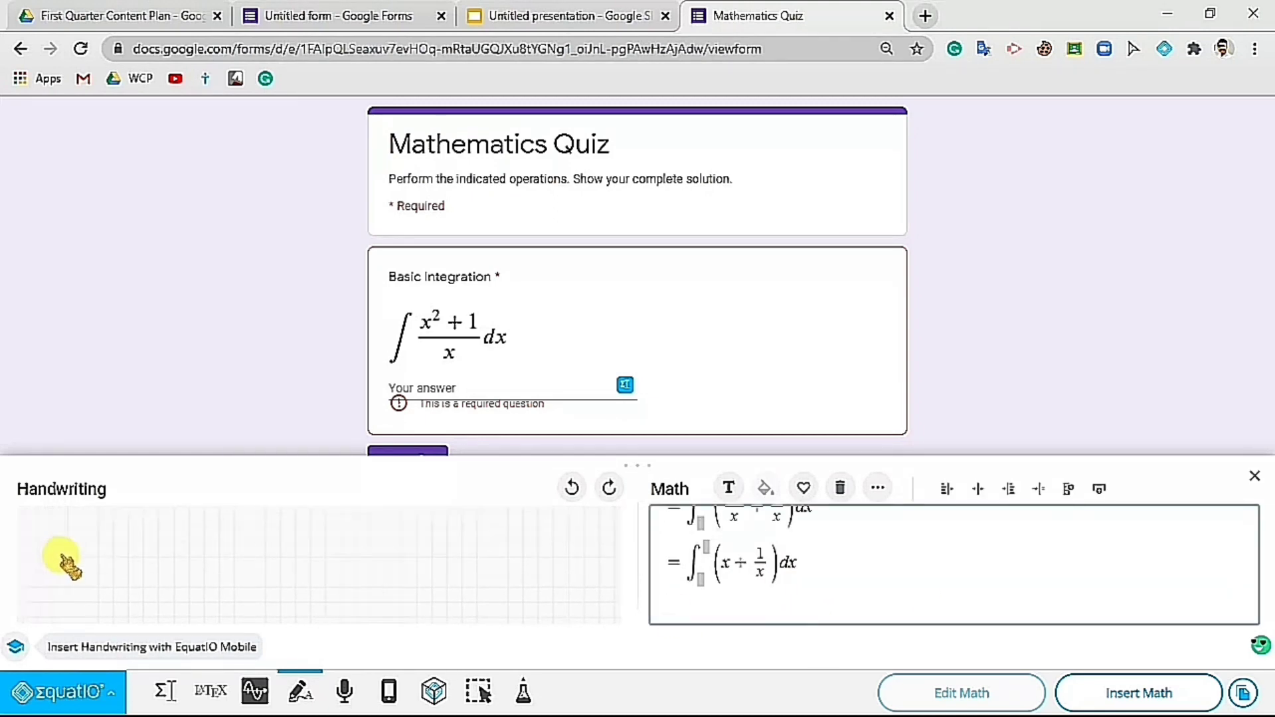
# - Handwrite = x²/2 + ln x + c, insert the full solution as the answer, and submit
pyautogui.moveTo(59, 554)
pyautogui.mouseDown()
pyautogui.moveTo(118, 562)
pyautogui.moveTo(95, 562)
pyautogui.moveTo(120, 571)
pyautogui.moveTo(105, 604)
pyautogui.mouseUp()
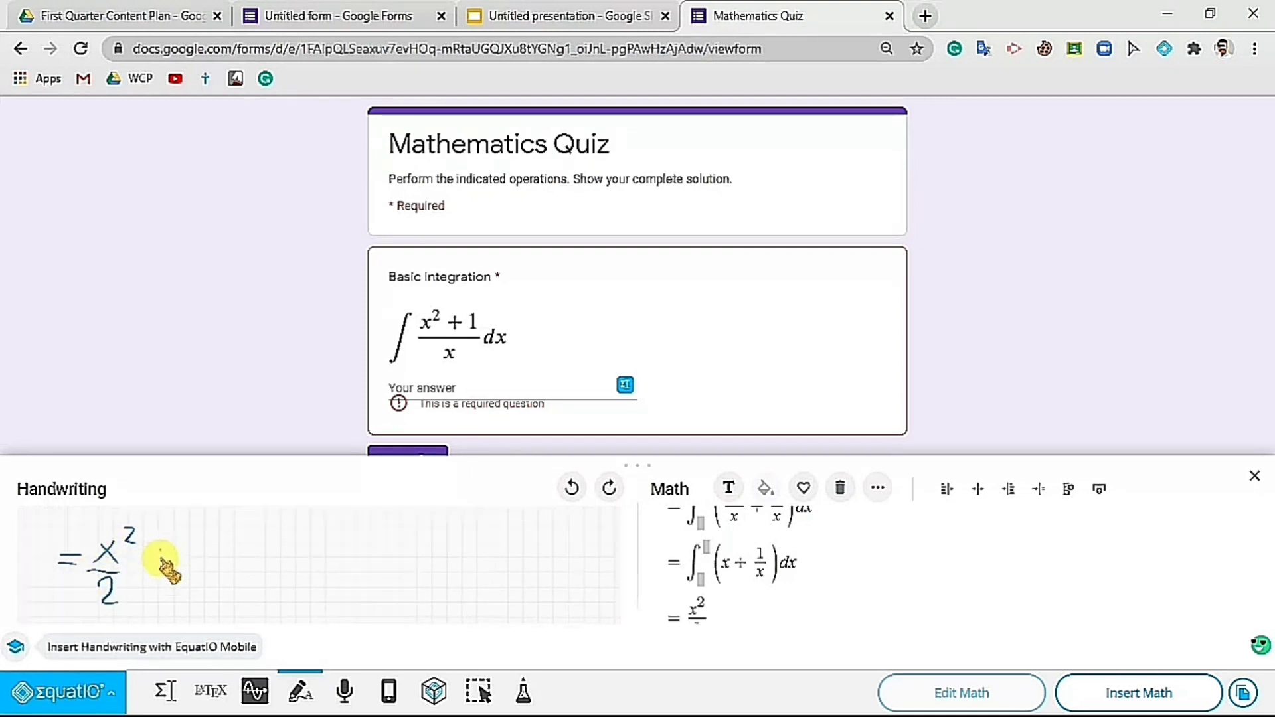
pyautogui.moveTo(143, 563)
pyautogui.mouseDown()
pyautogui.moveTo(170, 563)
pyautogui.moveTo(158, 572)
pyautogui.mouseUp()
pyautogui.moveTo(201, 531); pyautogui.dragTo(197, 559)
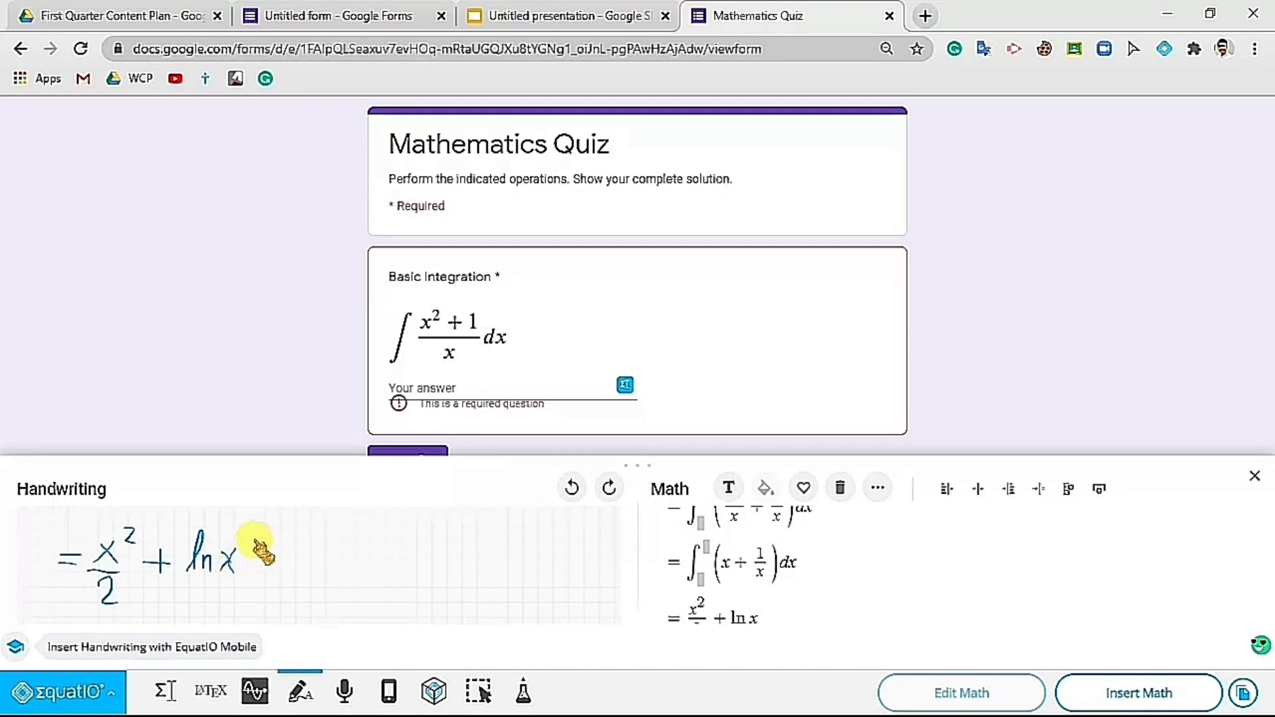
pyautogui.moveTo(255, 540)
pyautogui.mouseDown()
pyautogui.moveTo(255, 566)
pyautogui.moveTo(322, 570)
pyautogui.mouseUp()
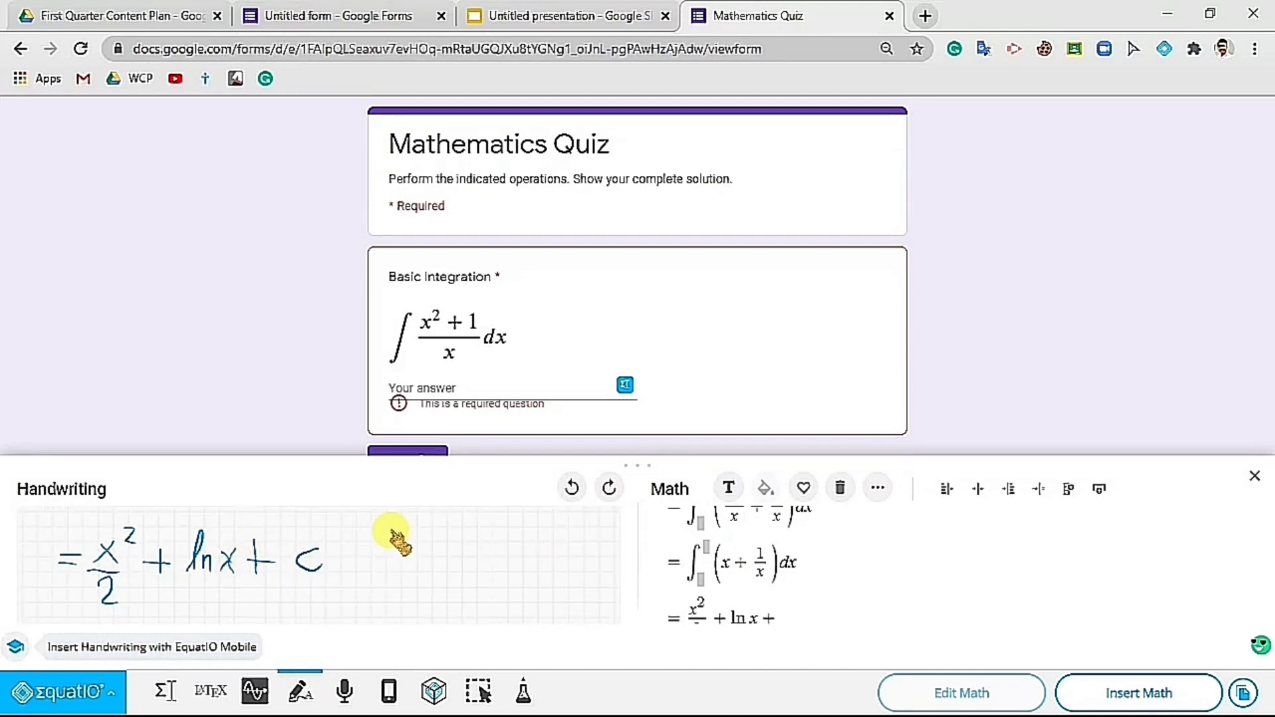
pyautogui.click(811, 614)
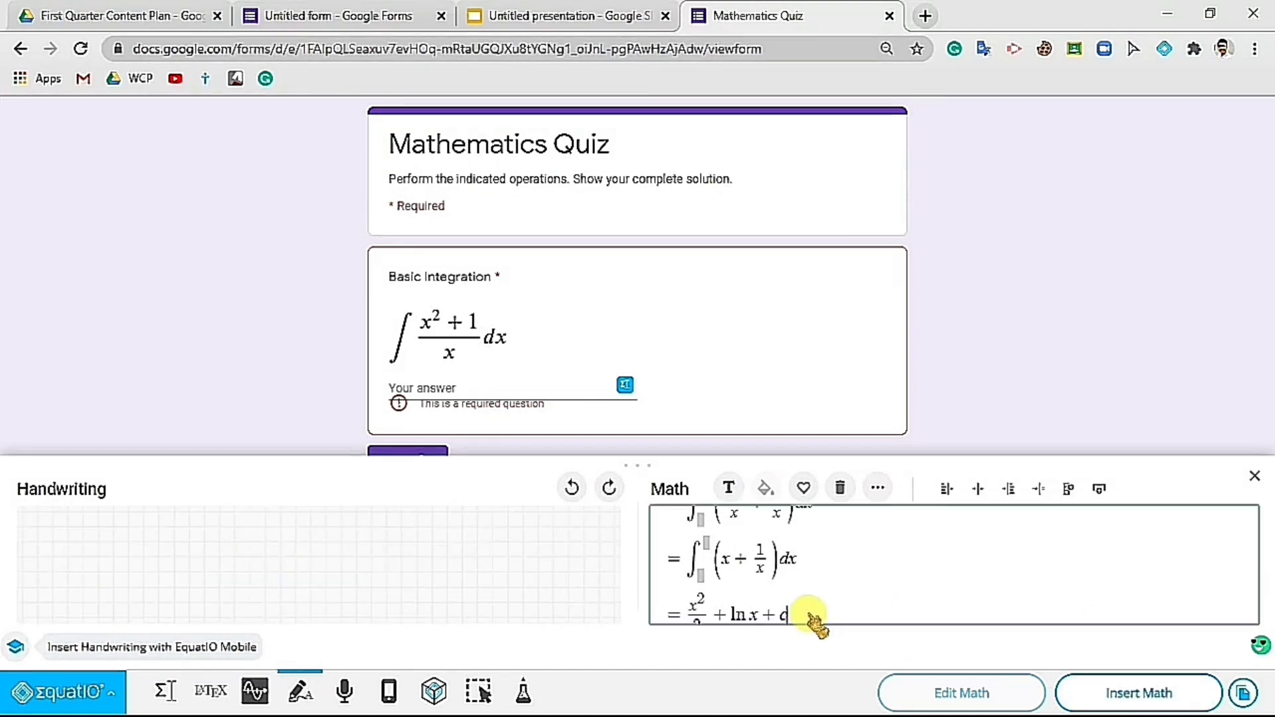
pyautogui.click(1143, 694)
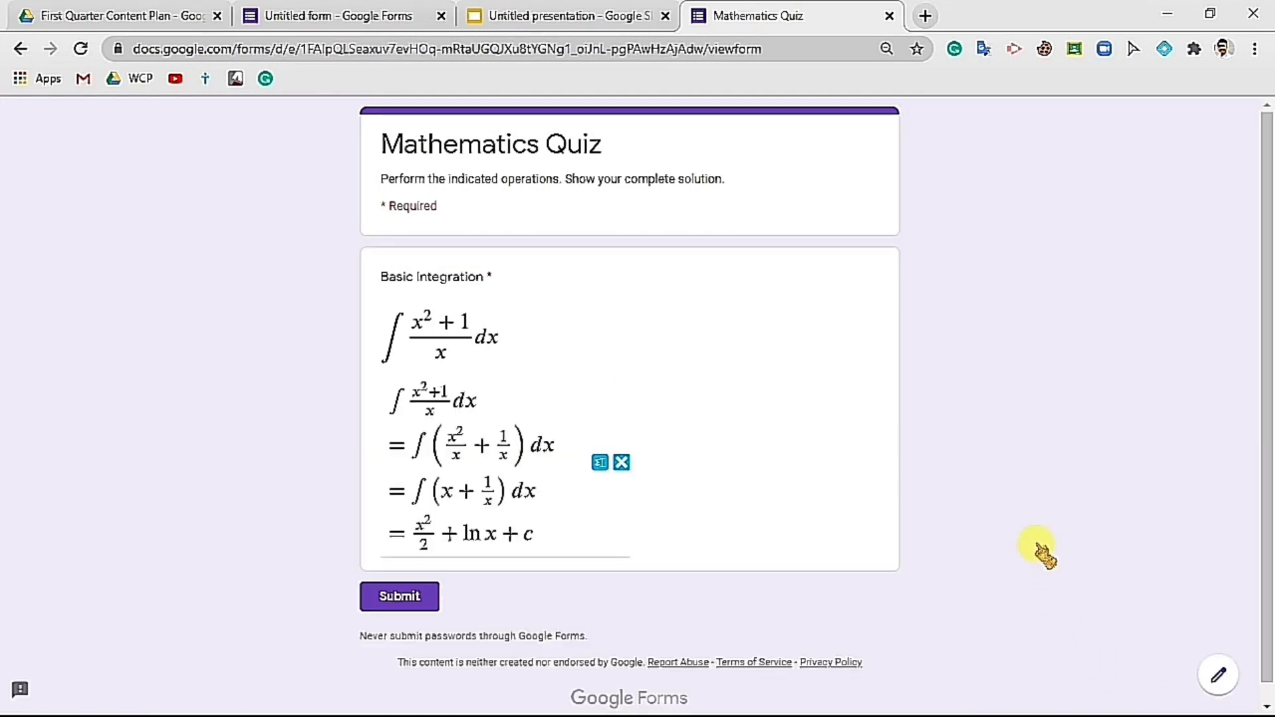
pyautogui.click(398, 596)
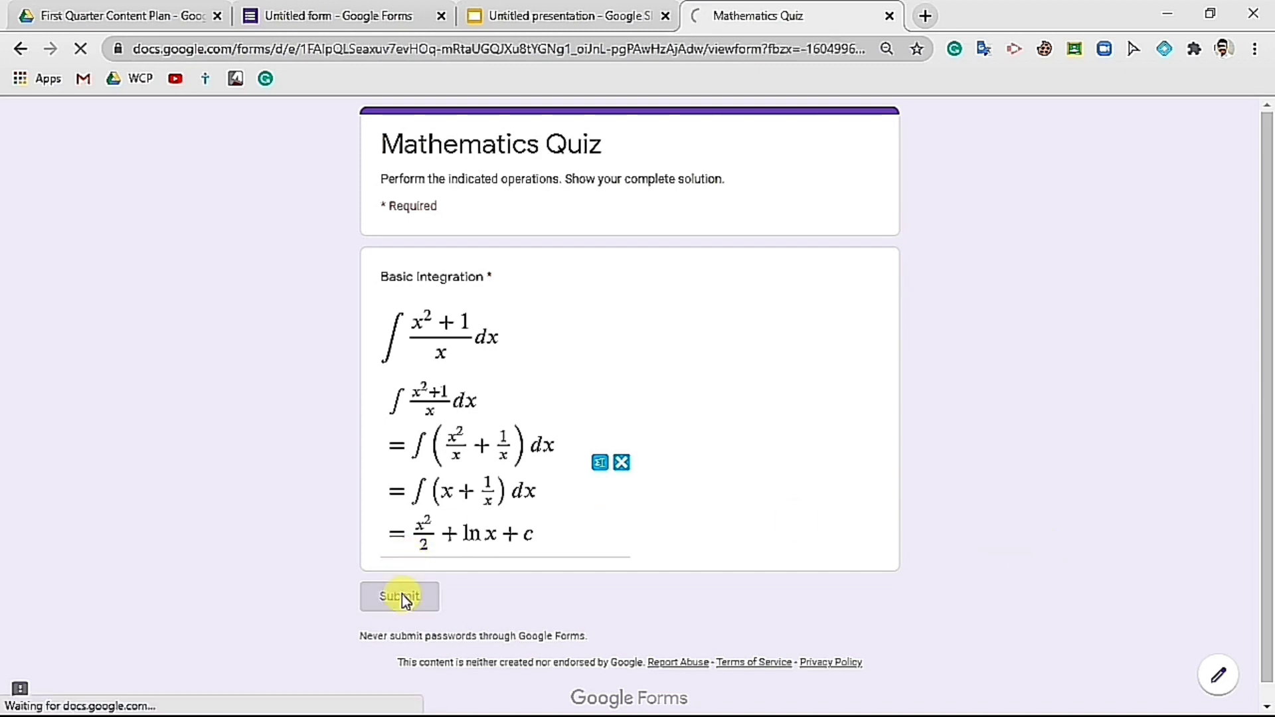